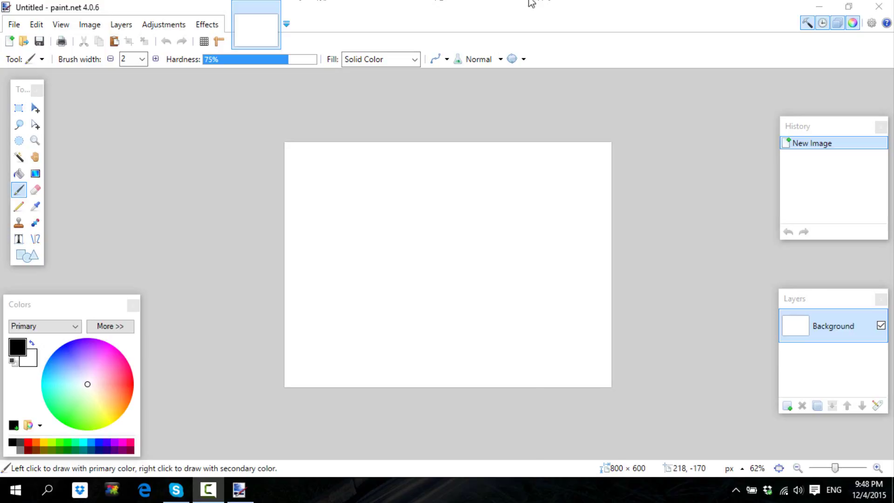
Step: Resize the canvas to 800 × 800 pixels, keeping the anchor in the middle
click(89, 25)
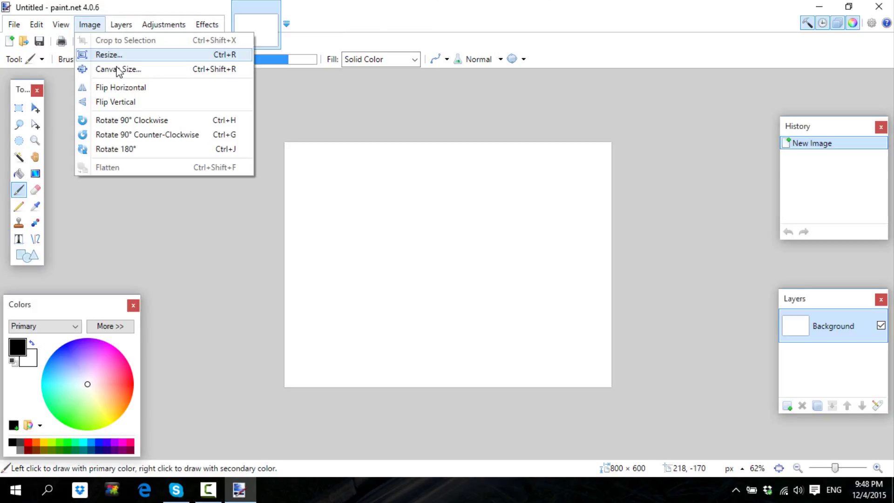
click(116, 69)
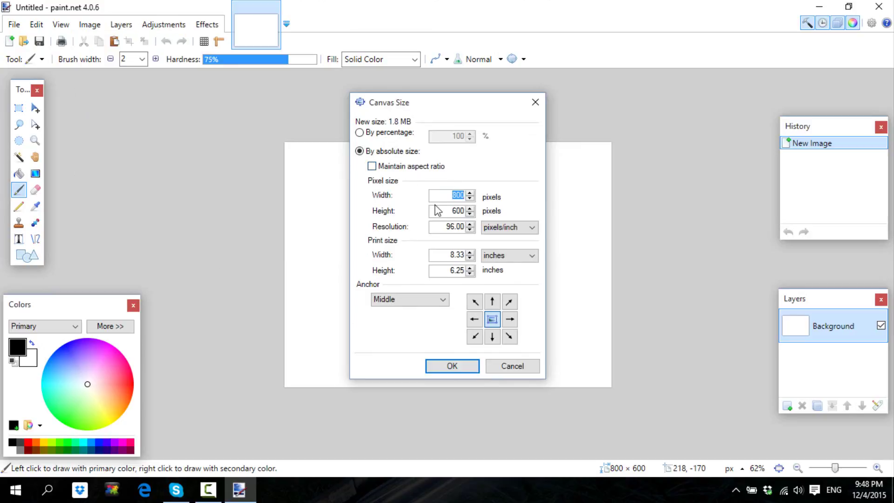
key(BackSpace)
text(8)
click(463, 366)
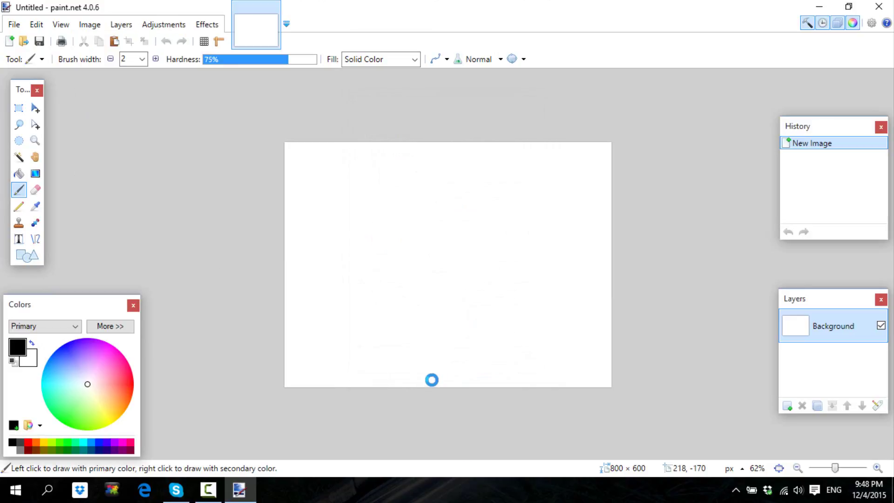
key(ctrl+minus)
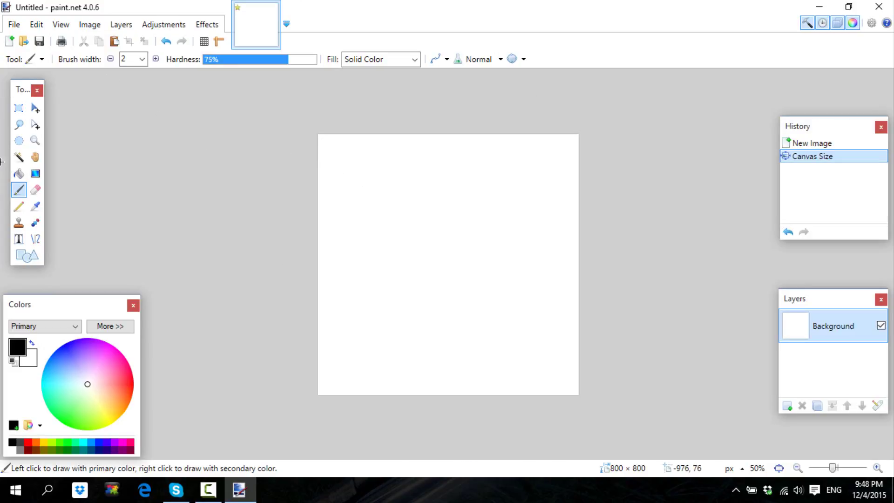
Step: Try erasing the whole white background with the Magic Wand, undo the erasure and clear the selection
click(19, 157)
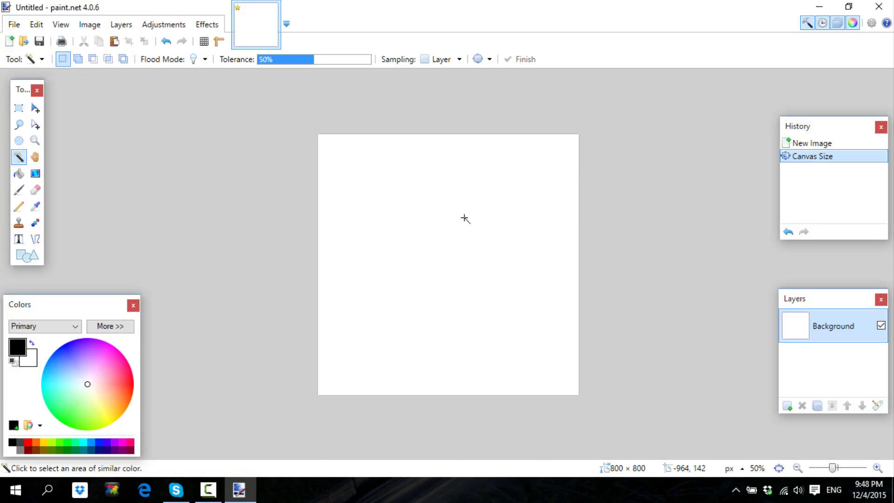
click(465, 216)
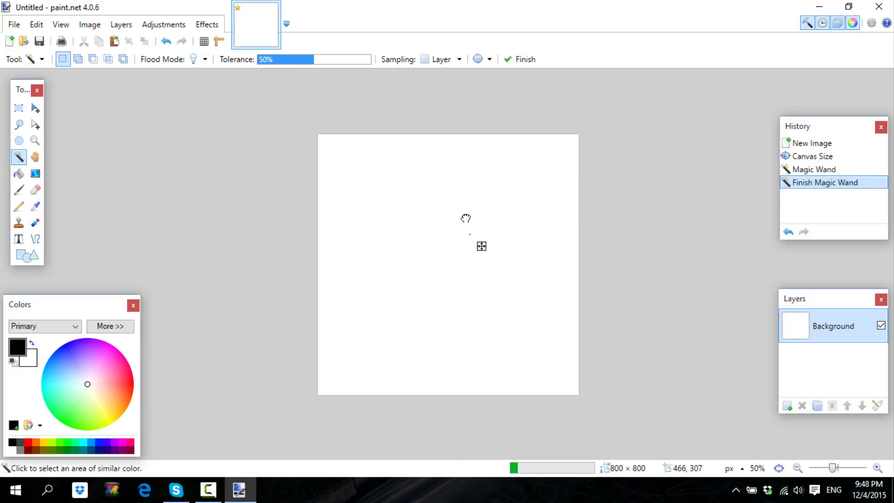
double_click(467, 215)
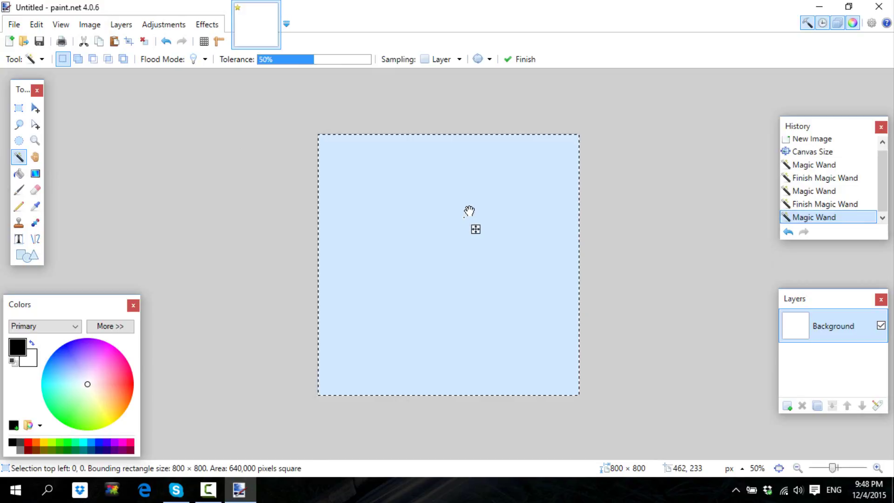
key(Return)
key(Delete)
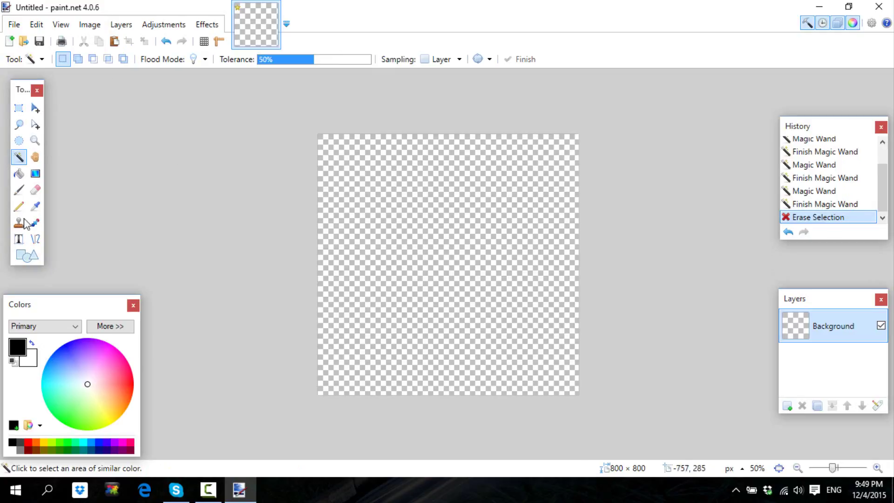
key(ctrl+z)
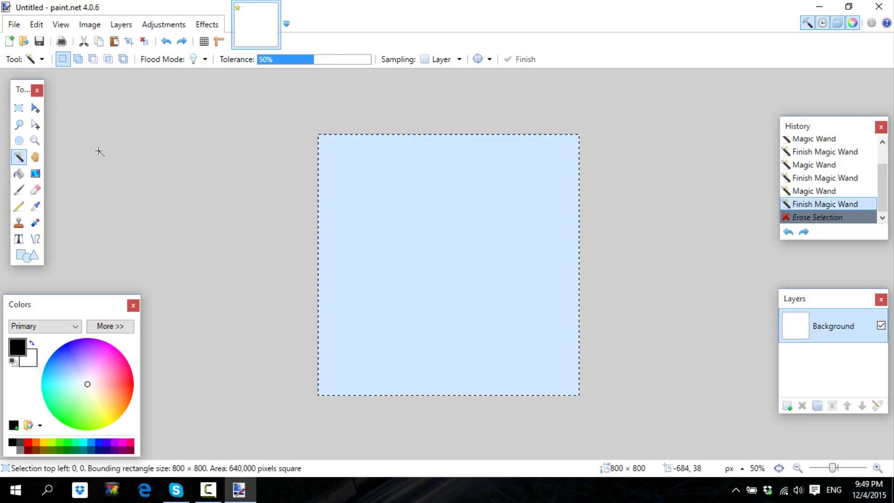
click(218, 212)
Step: Erase a large rectangular area from the middle of the canvas, leaving a white border on all four sides
click(18, 108)
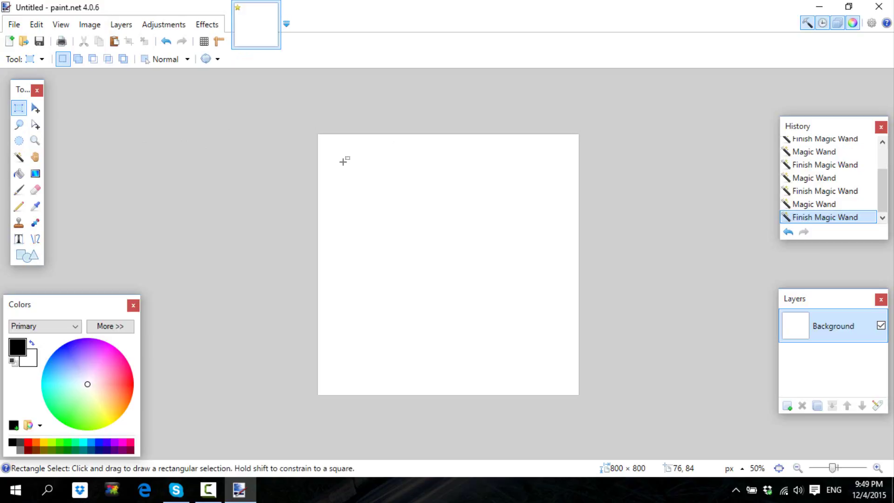
scroll(343, 161, up, 1)
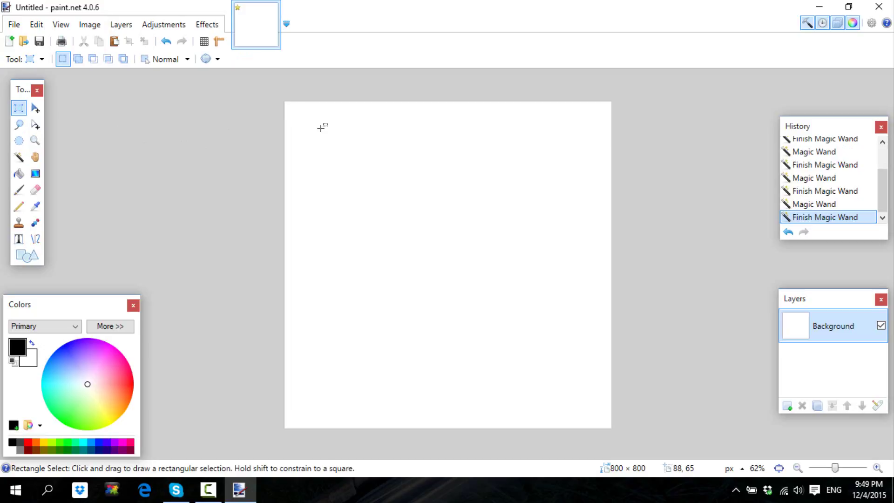
drag(321, 128, 655, 502)
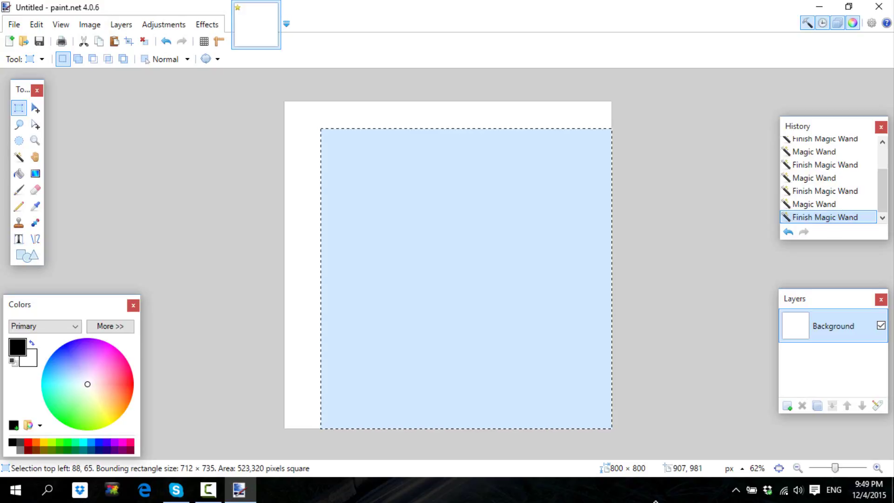
drag(622, 449, 558, 474)
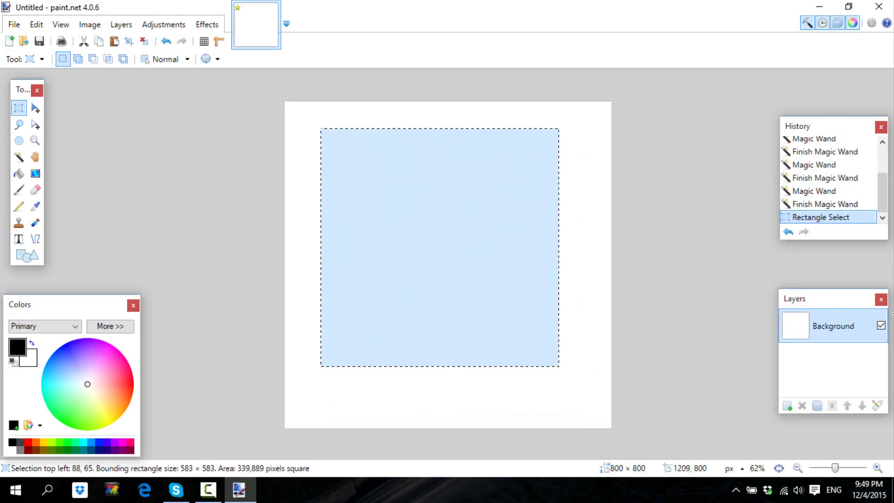
click(639, 281)
drag(314, 123, 325, 342)
drag(358, 408, 580, 405)
key(Delete)
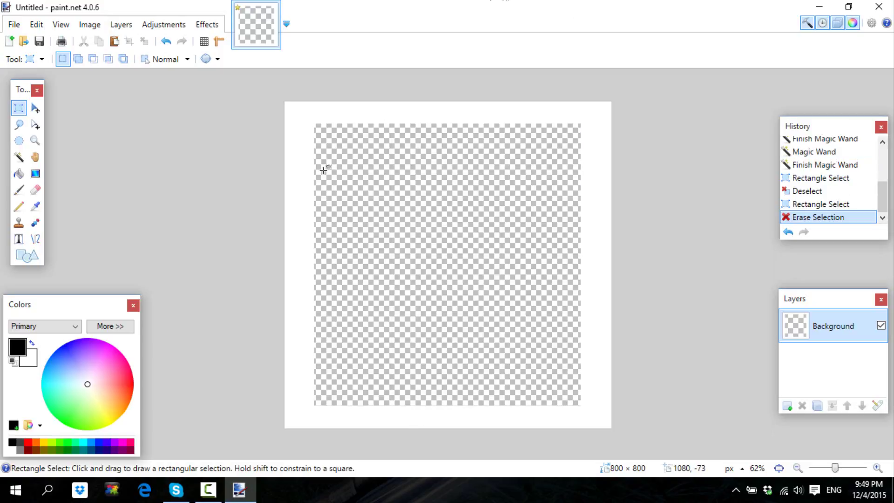
Step: Add a new layer and move it below the Background layer
click(786, 406)
click(862, 407)
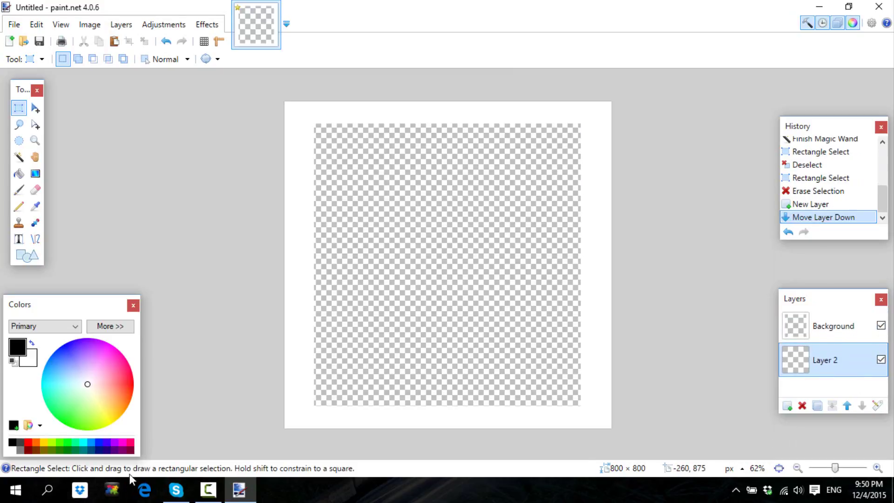
Step: Switch to Microsoft Edge and search the web for "background"
click(144, 490)
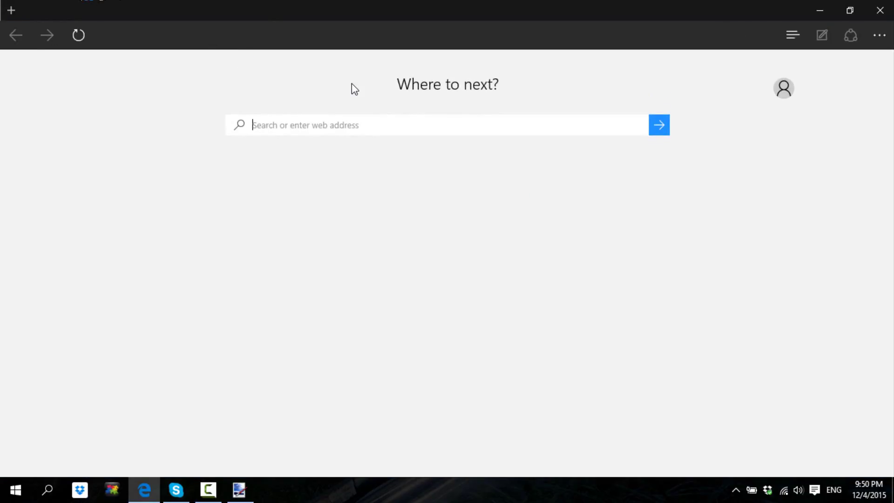
text(background)
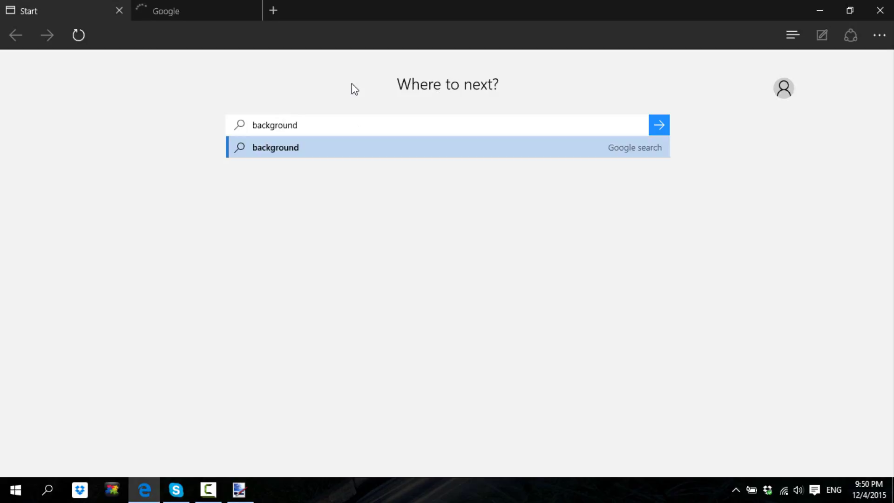
key(Return)
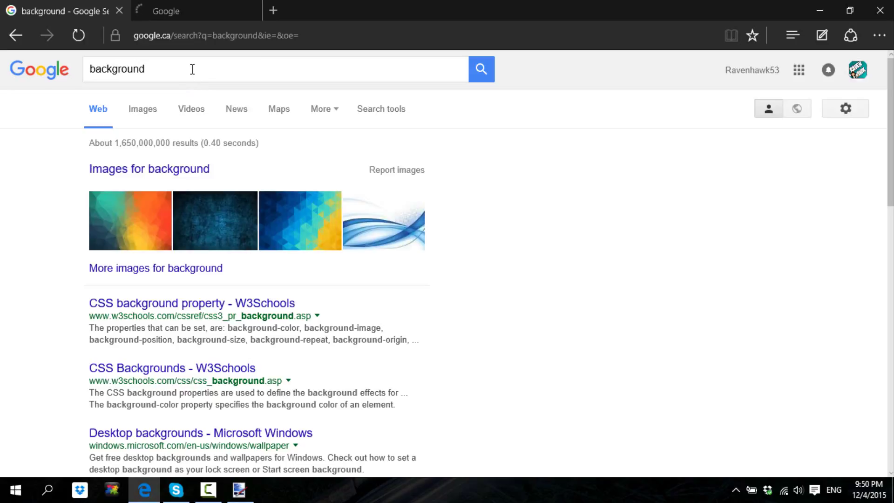
Step: Extend the search query to "background texture honey comb"
click(192, 69)
text(text)
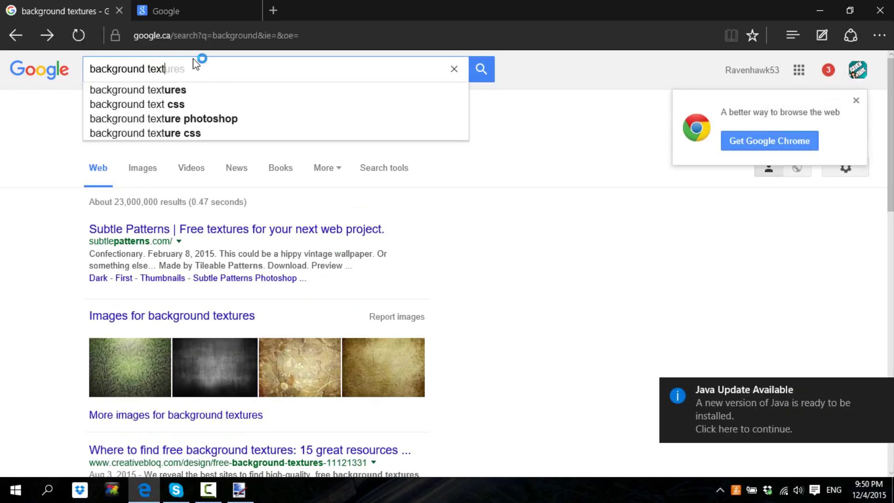
text(ure )
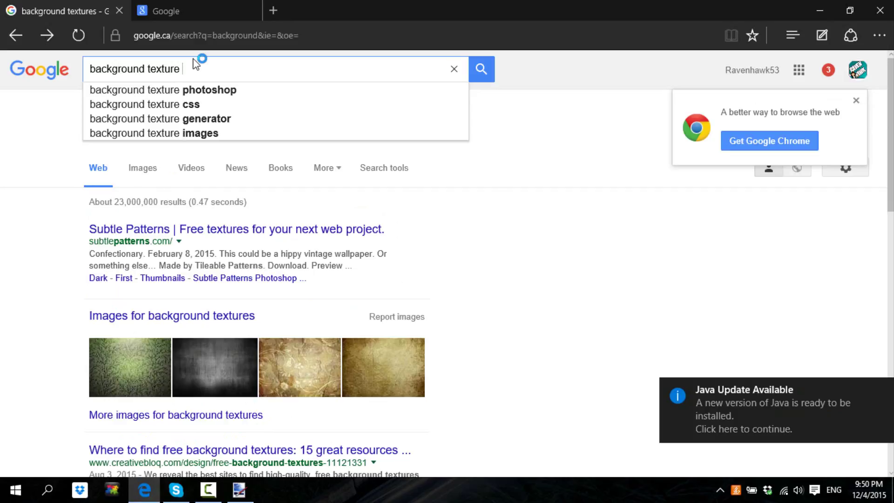
text(homey )
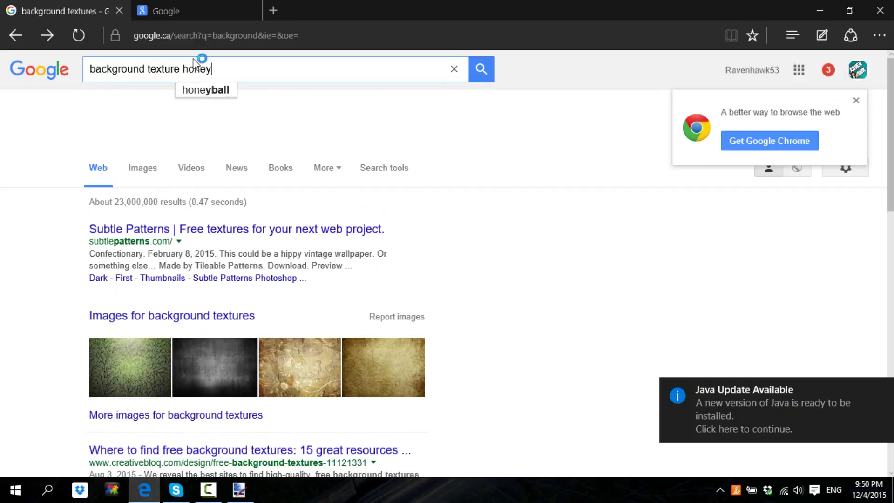
text(comb)
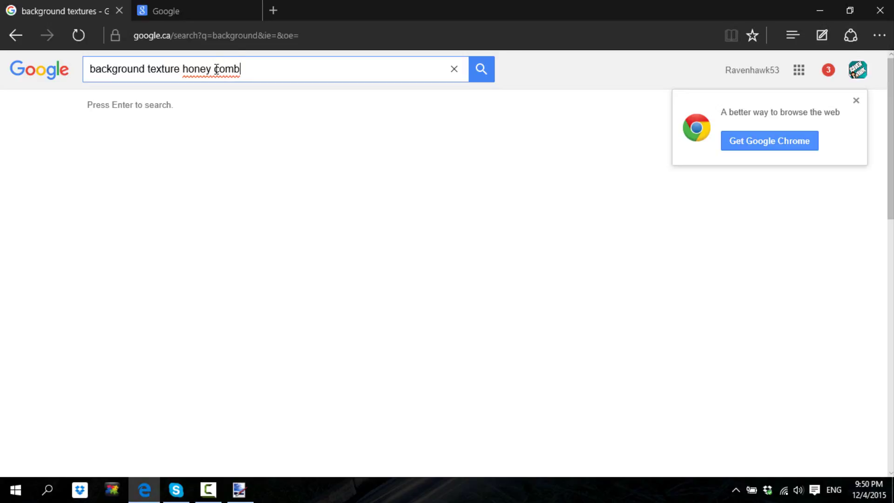
Step: Change the query to "background honeycomb pattern" and run the search
drag(258, 73, 151, 84)
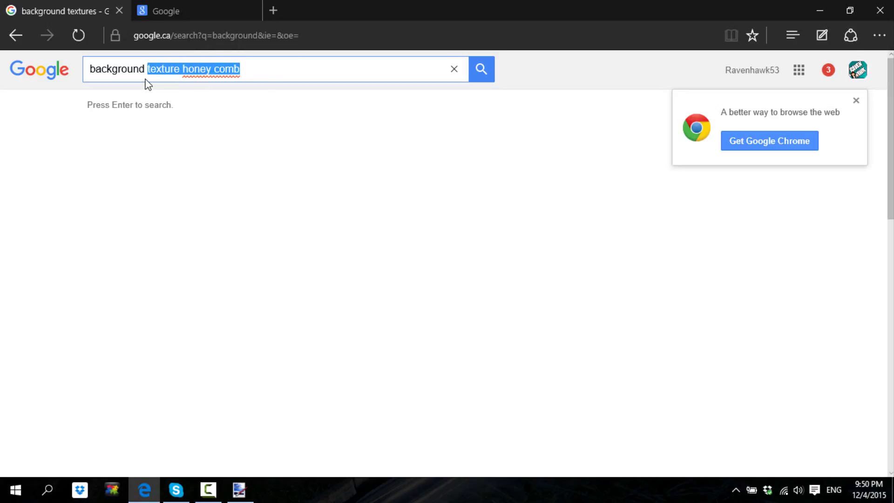
key(BackSpace)
text(honey )
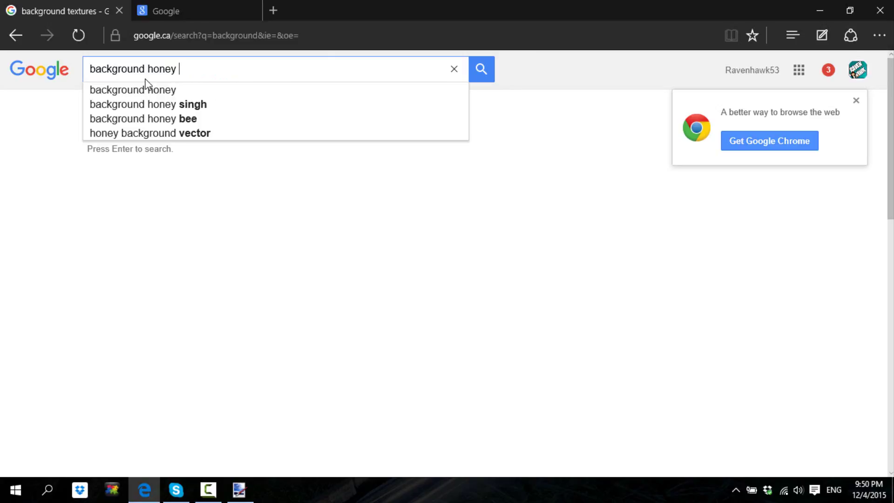
text(comn)
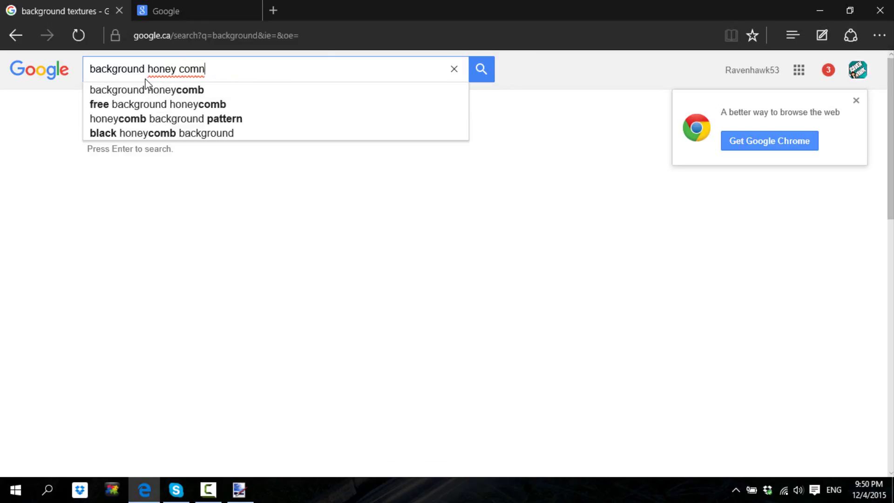
key(BackSpace)
key(BackSpace)
key(BackSpace)
key(BackSpace)
key(BackSpace)
text(com)
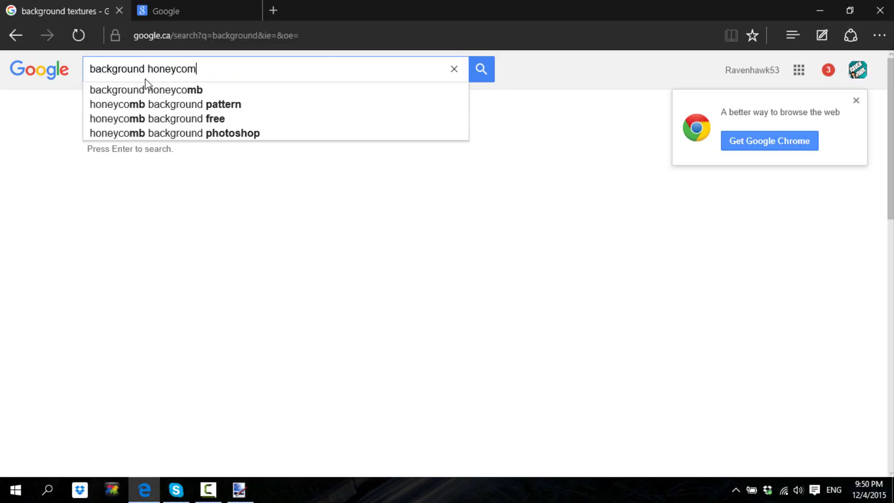
text(bb)
key(BackSpace)
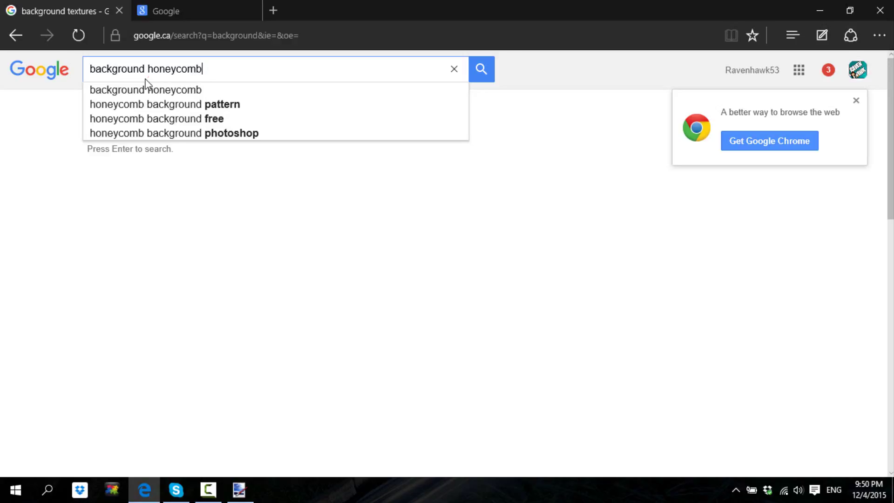
text(pattern)
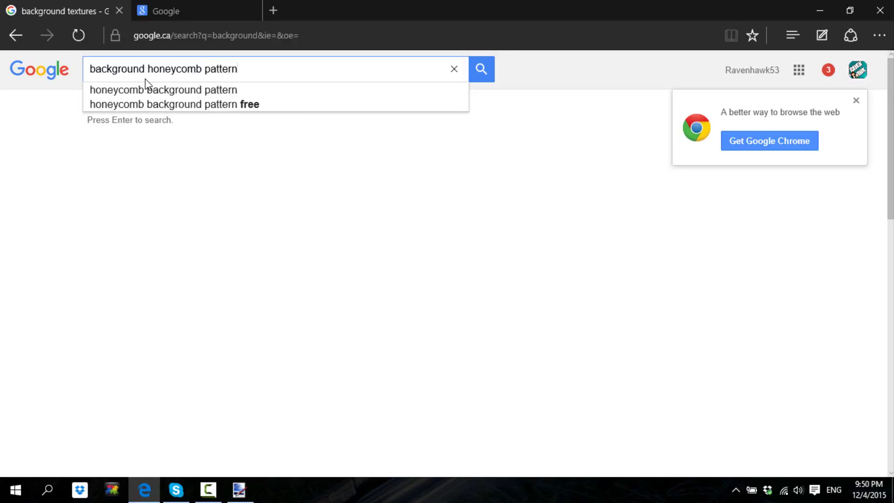
key(Return)
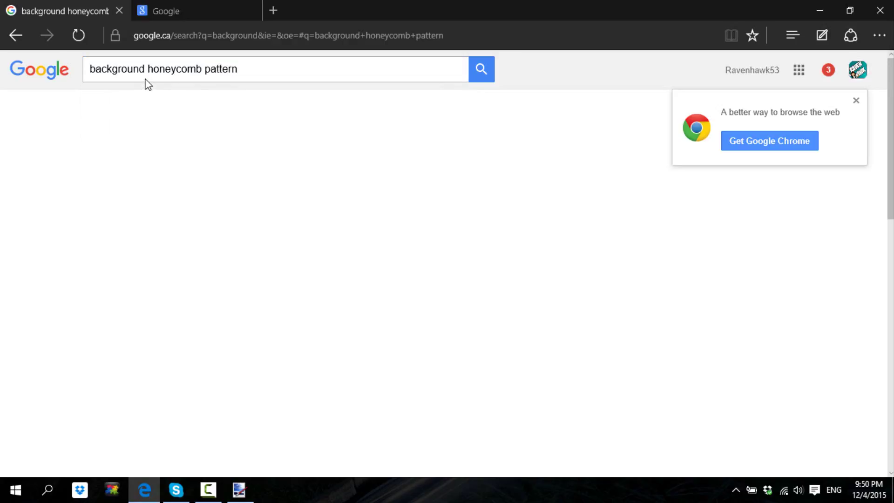
Step: Show the image results for the honeycomb search and browse through them
click(147, 177)
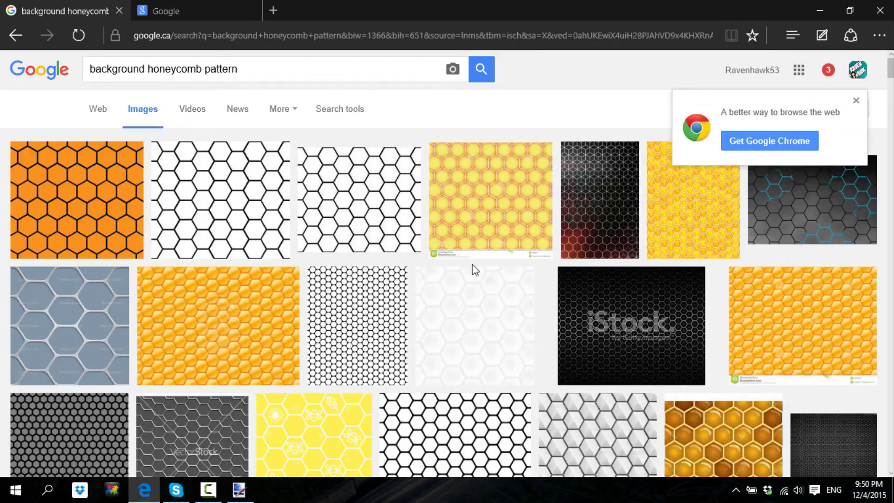
scroll(475, 270, down, 2)
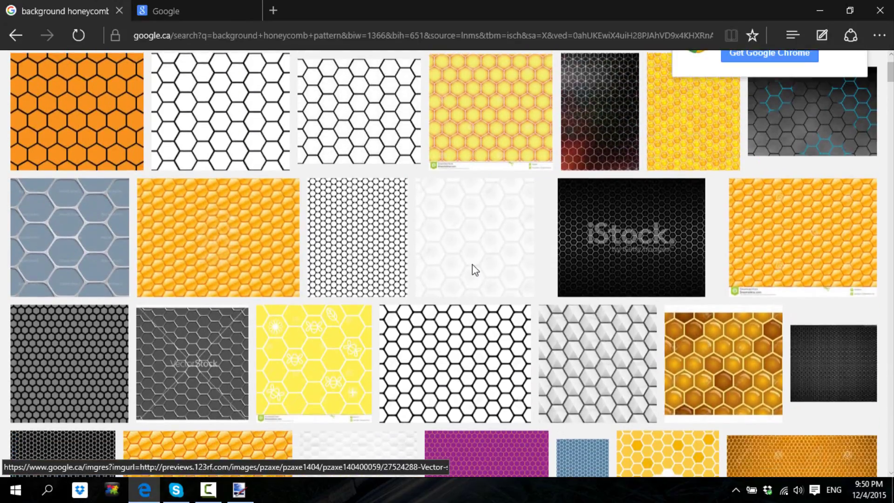
scroll(475, 269, up, 2)
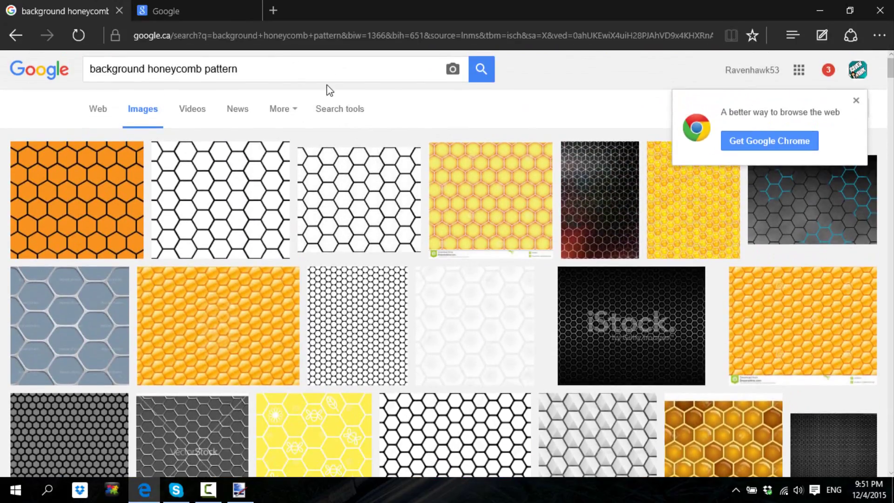
Step: Change the image search query to "background texture" and run the search
click(238, 69)
drag(238, 69, 150, 61)
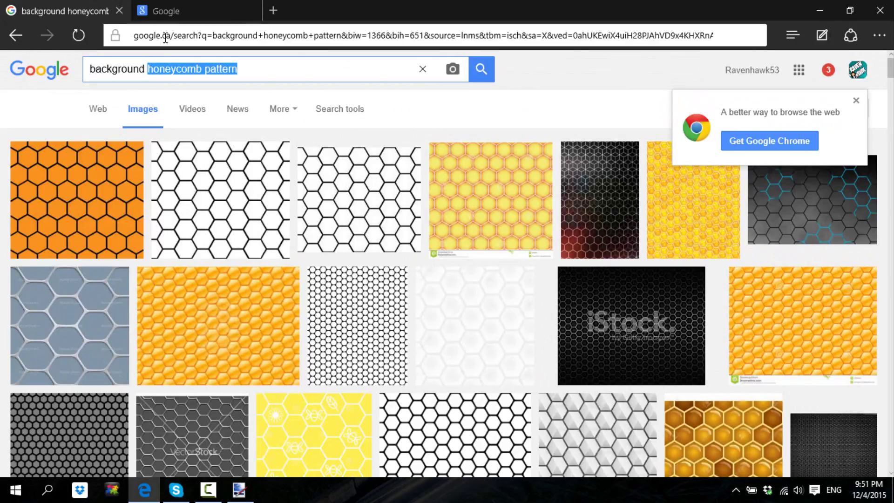
key(BackSpace)
text(tex)
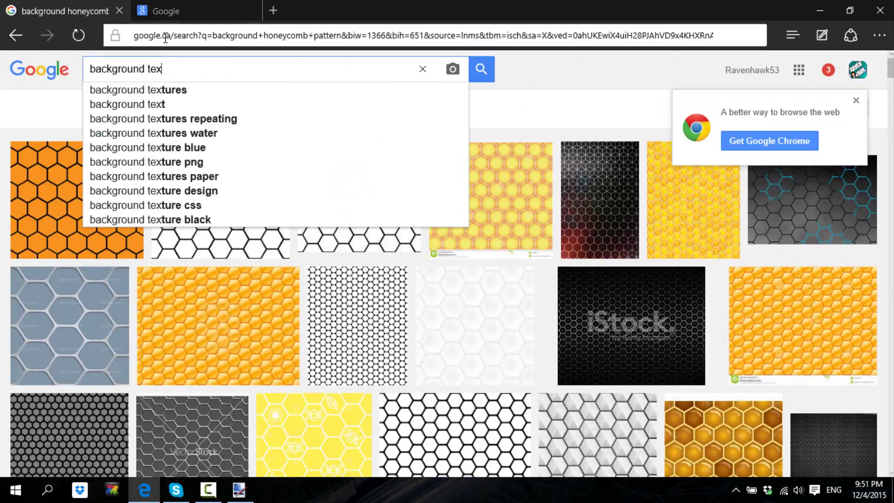
text(ture)
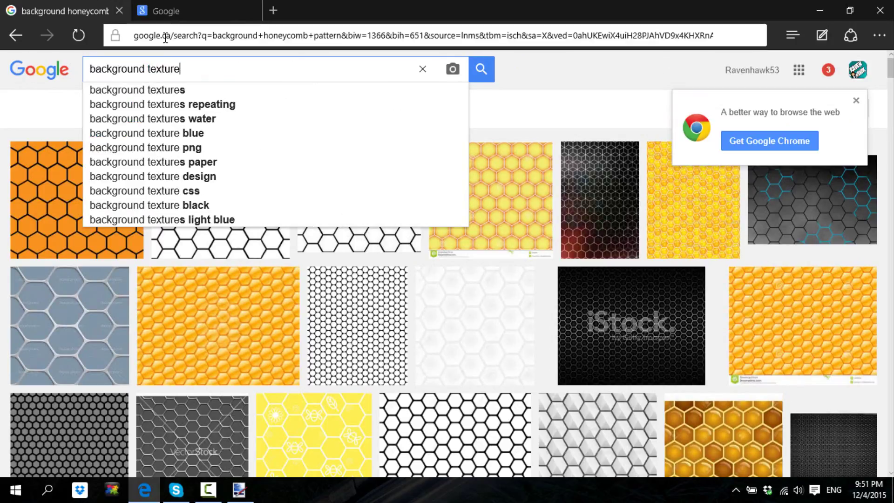
key(Escape)
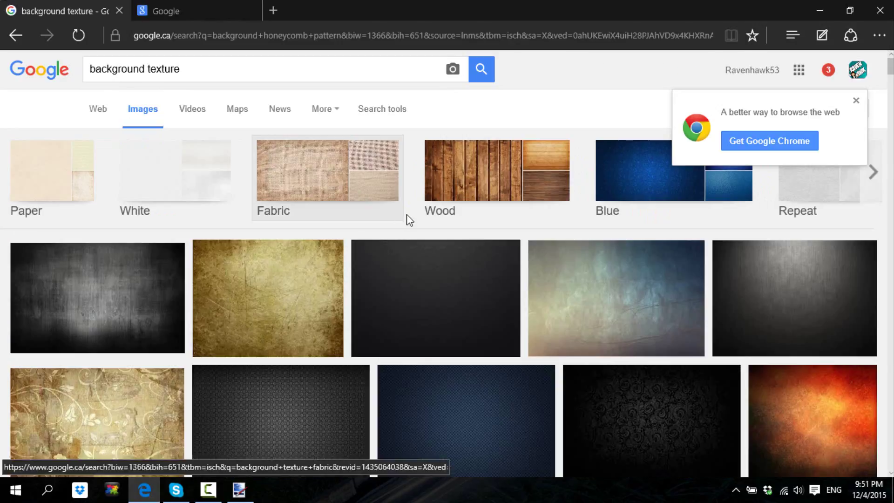
Step: Preview the dark grey and blue textures in the image results and copy the blue checkered one
scroll(231, 446, down, 2)
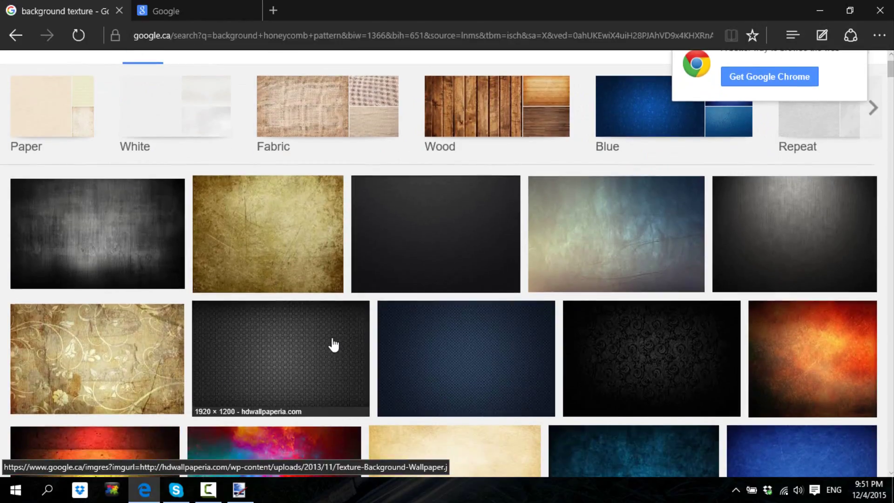
scroll(331, 343, down, 2)
click(331, 328)
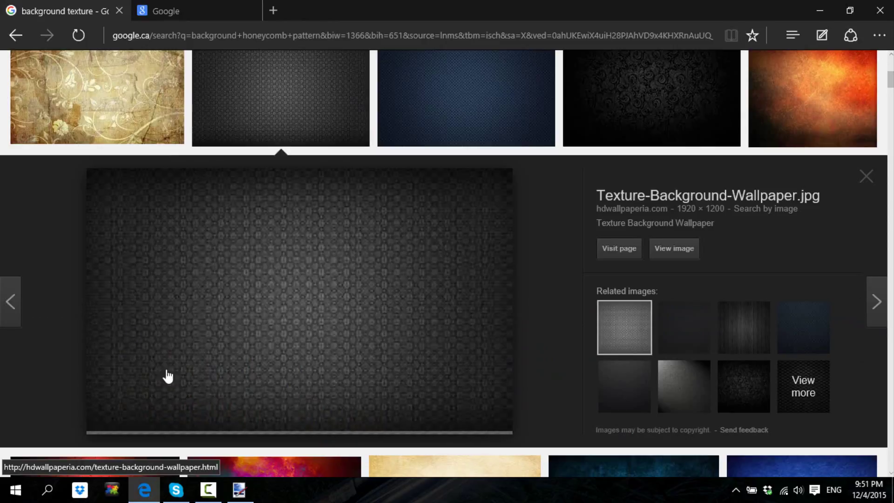
click(455, 110)
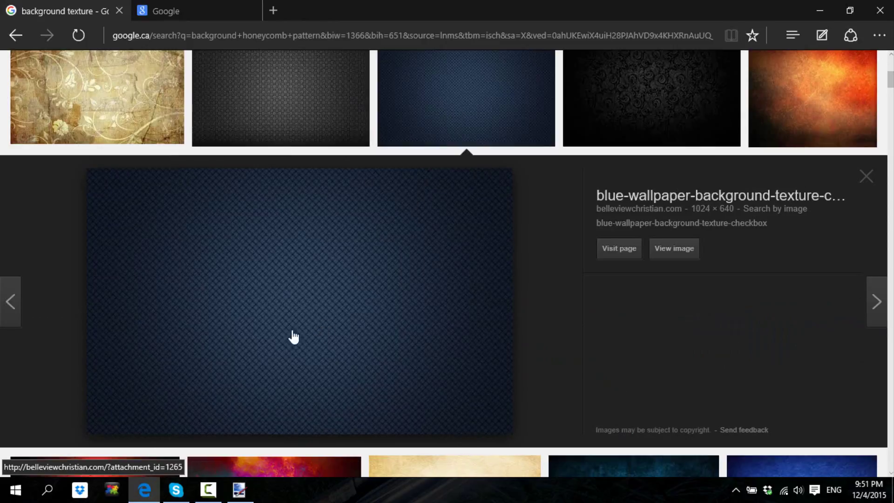
click(238, 98)
click(490, 136)
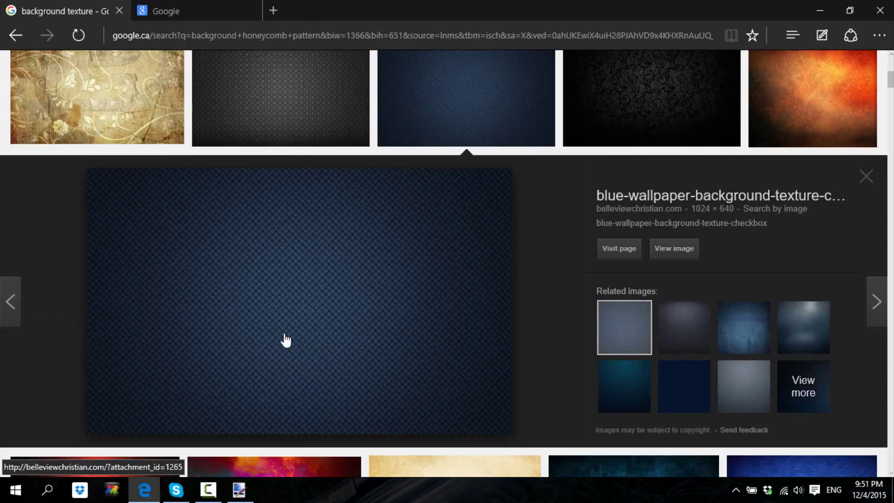
right_click(320, 281)
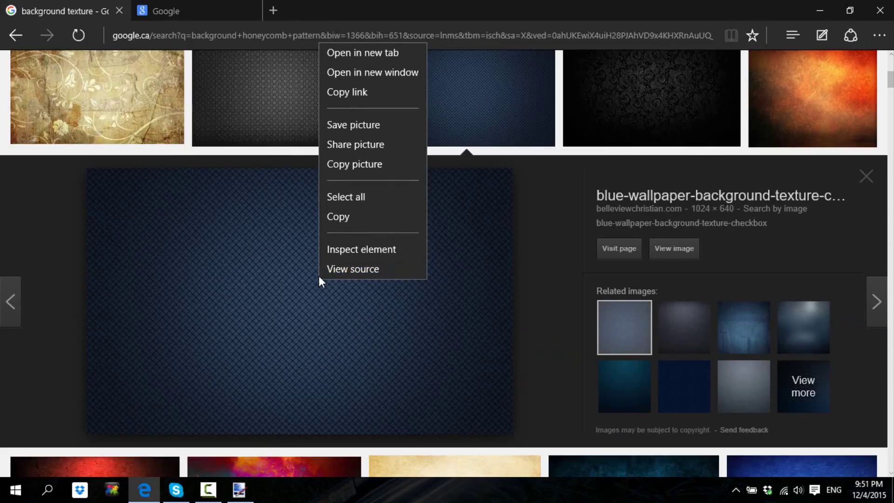
click(354, 216)
Step: Switch to paint.net and paste the copied texture onto Layer 2, keeping the canvas size
click(819, 11)
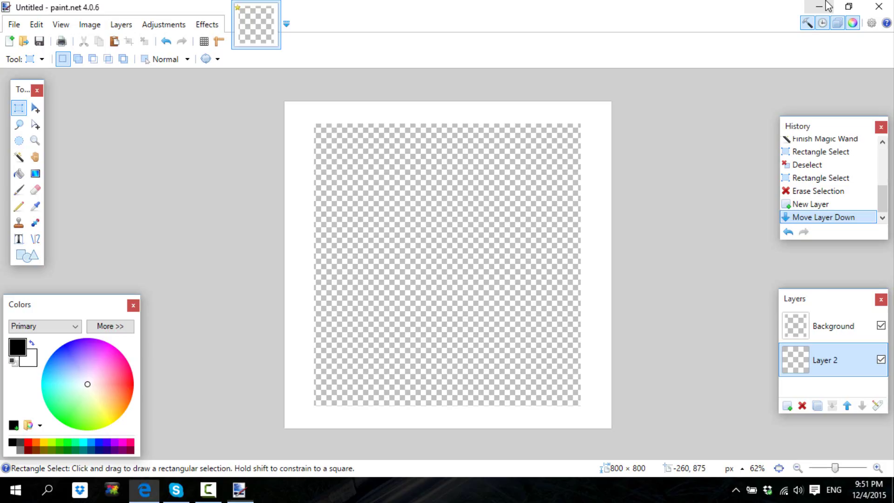
key(ctrl+v)
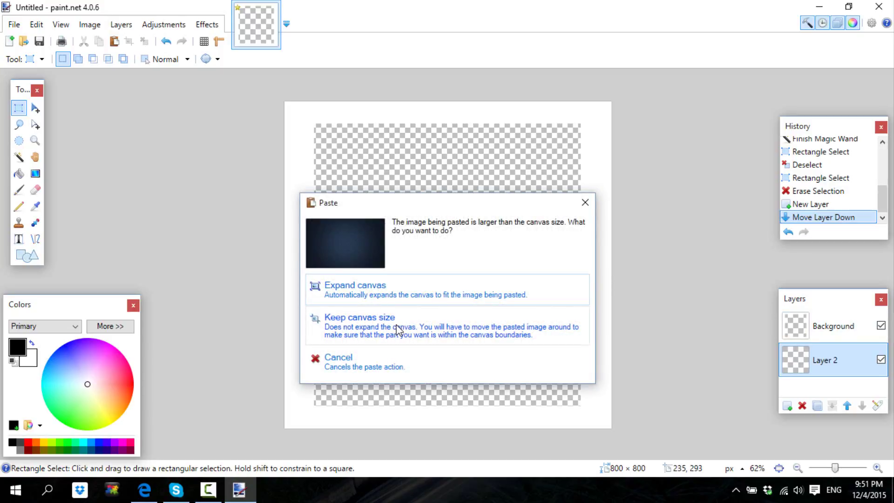
click(397, 329)
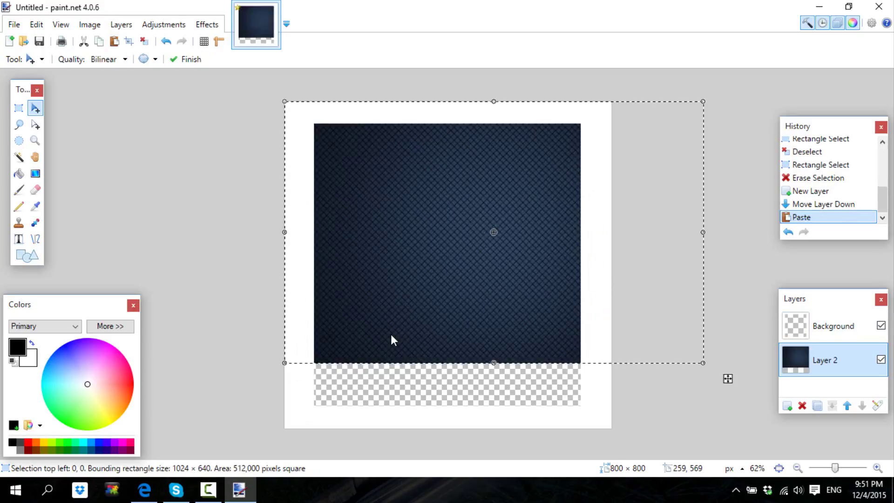
Step: Enlarge, centre and rotate the pasted texture by about -90.6° so it covers the whole framed area
drag(493, 365, 467, 415)
drag(289, 255, 207, 255)
drag(484, 269, 475, 271)
drag(444, 95, 868, 251)
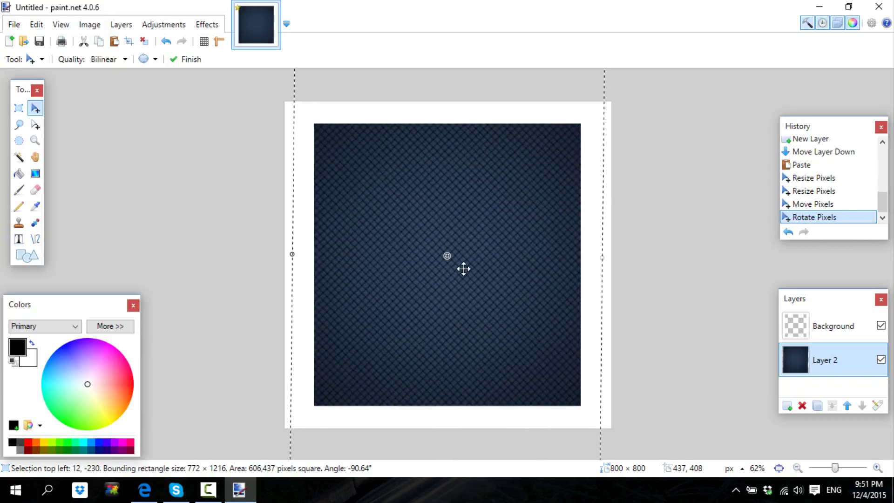
Step: Select the whole canvas, add a new layer above the texture and fill it with bright green
key(ctrl+a)
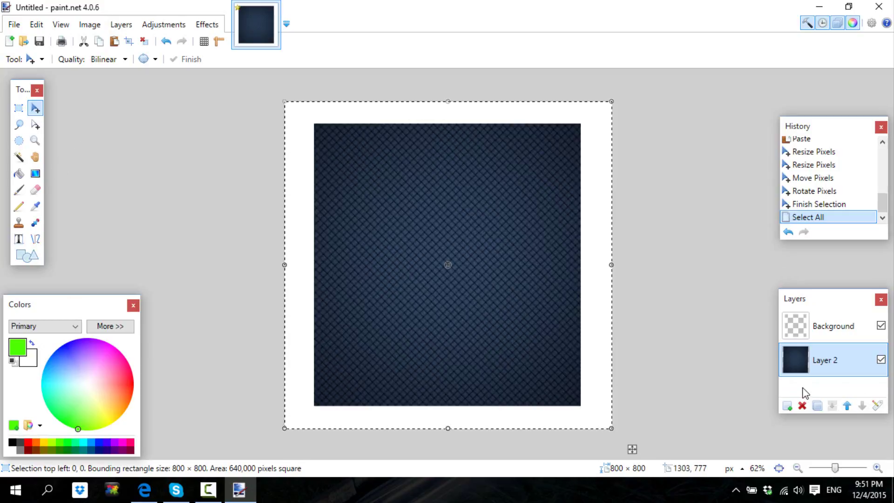
click(786, 405)
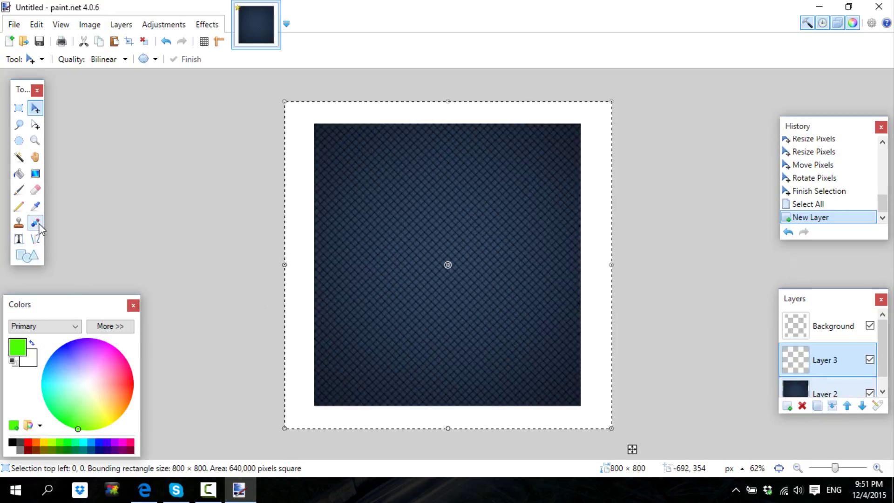
click(18, 173)
click(488, 208)
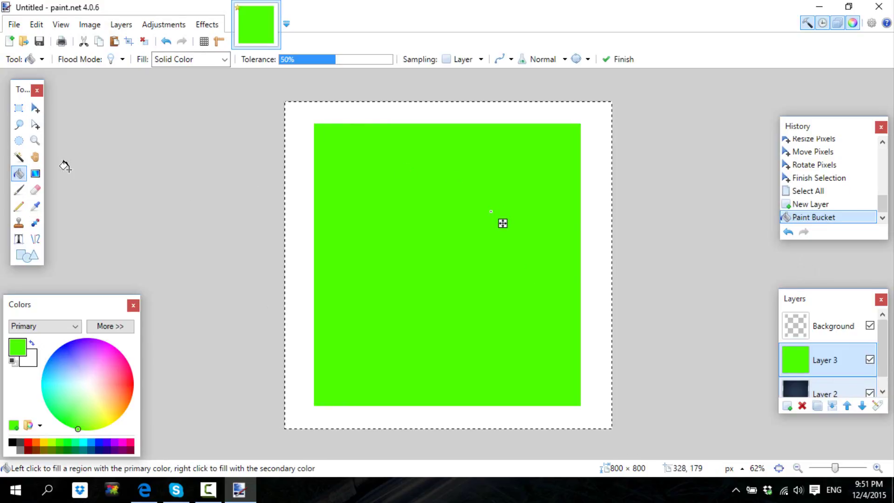
Step: Try the Additive and Multiply blend modes on the green layer and apply Additive
double_click(814, 368)
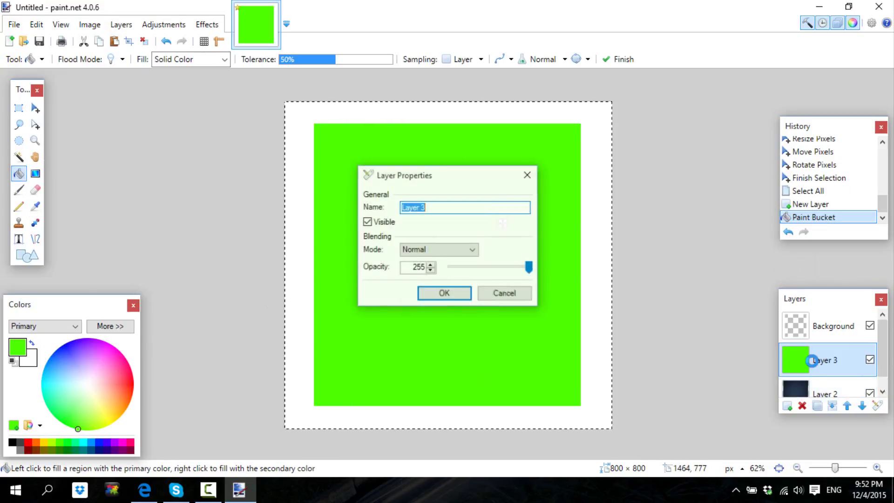
click(440, 249)
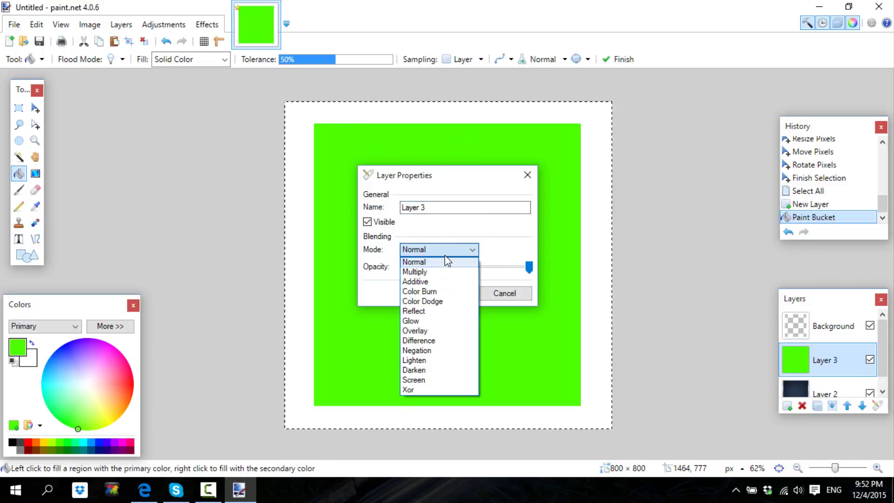
click(442, 281)
click(439, 247)
click(423, 272)
click(434, 253)
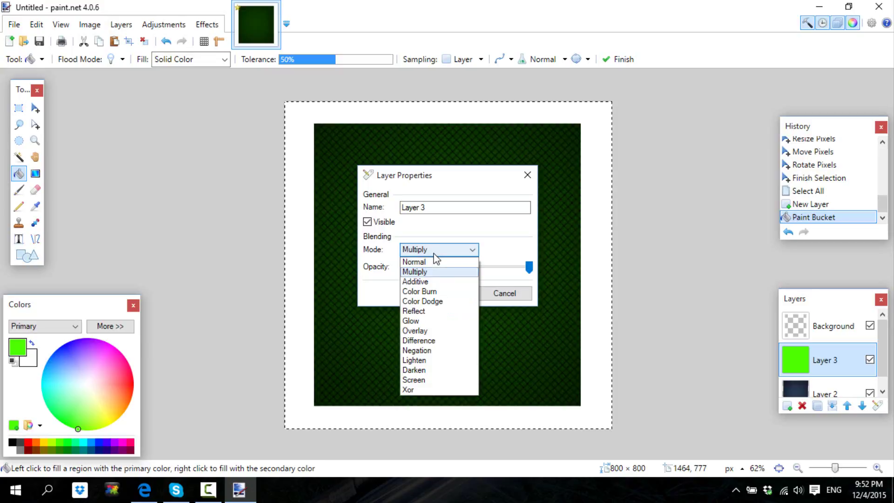
click(432, 279)
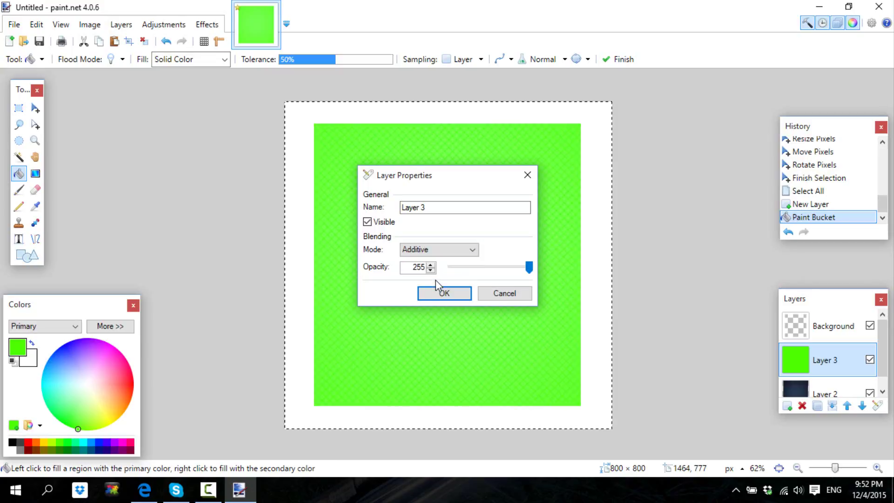
click(443, 294)
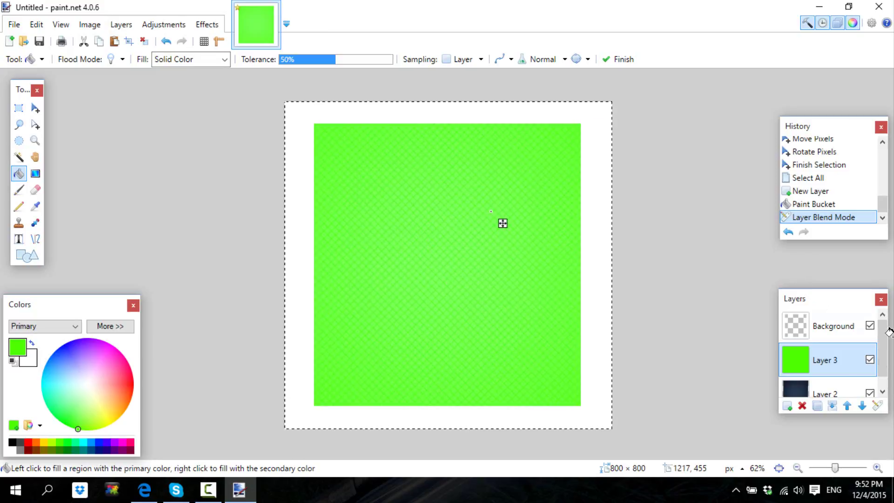
Step: Set the green layer's blend mode to Multiply
double_click(847, 376)
click(419, 252)
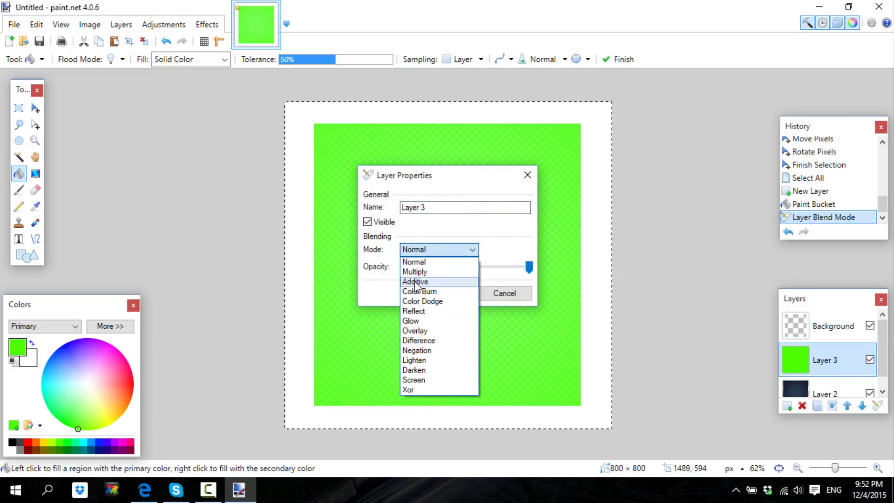
click(418, 272)
click(442, 296)
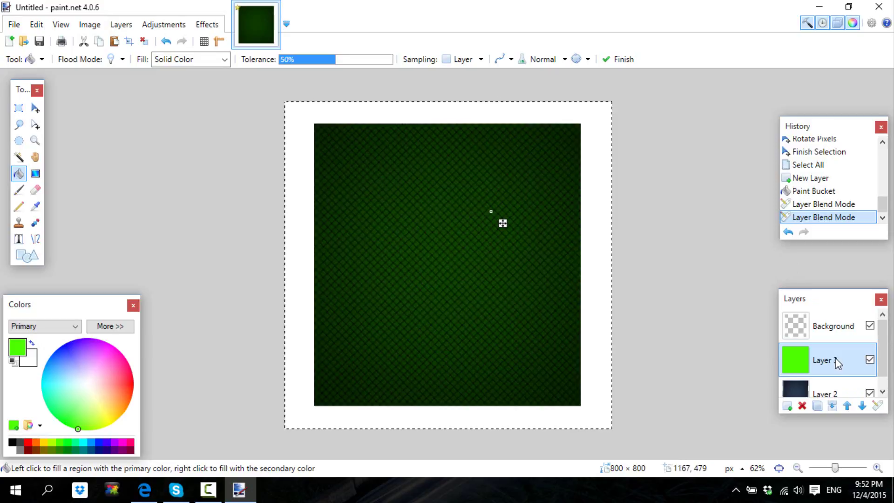
Step: Apply a black Drop Shadow to the Background layer with widening radius 12 and blur radius 12
click(829, 326)
click(207, 25)
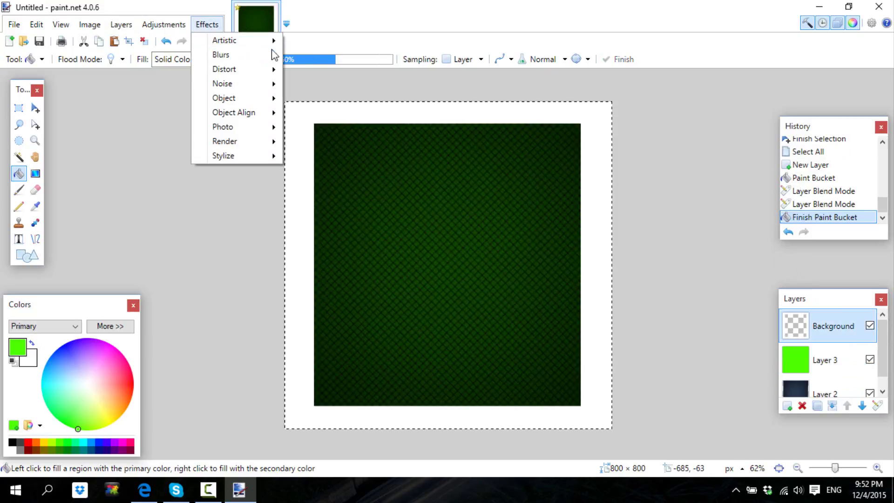
click(342, 109)
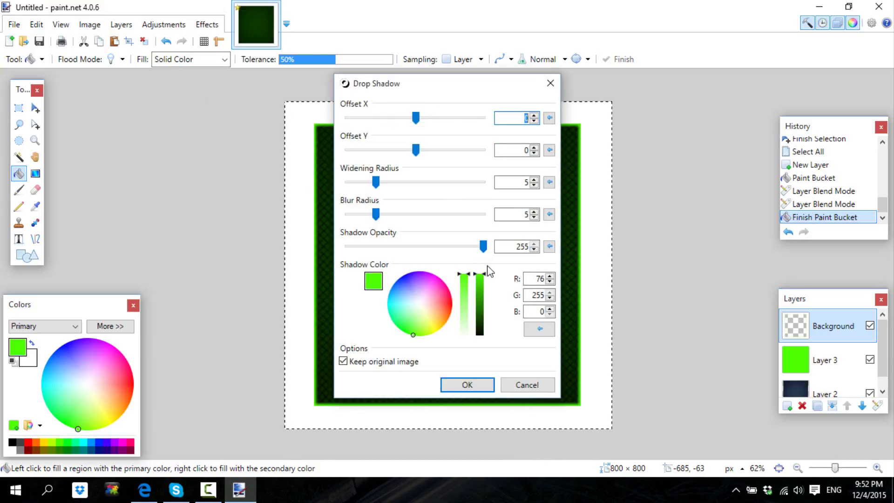
drag(480, 274, 479, 335)
drag(375, 214, 414, 214)
drag(375, 182, 418, 188)
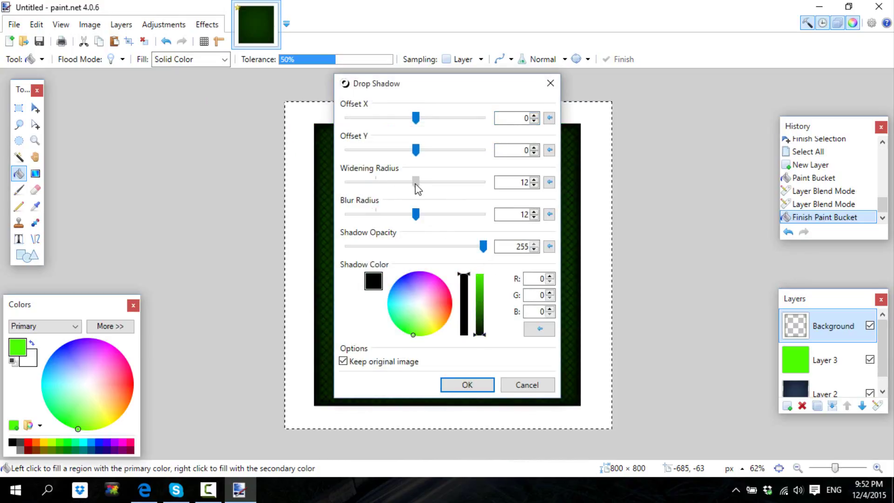
click(482, 390)
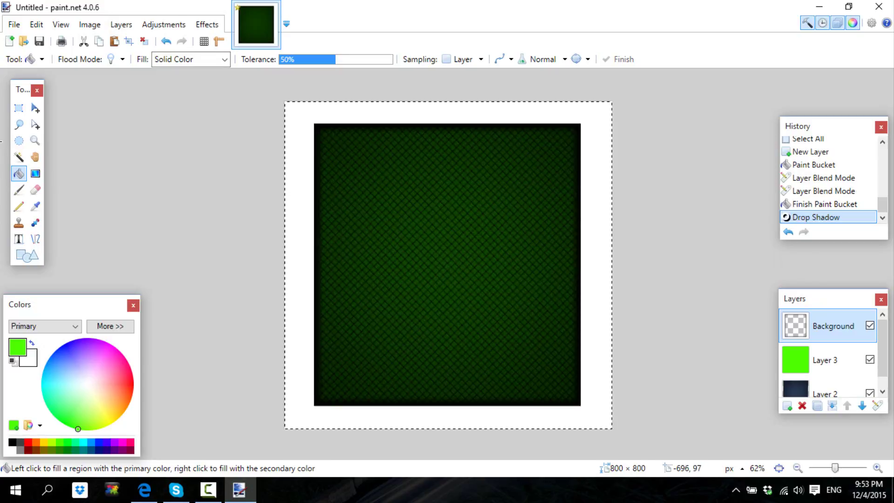
Step: Activate the Text tool and set the font to Showcard Gothic
click(19, 239)
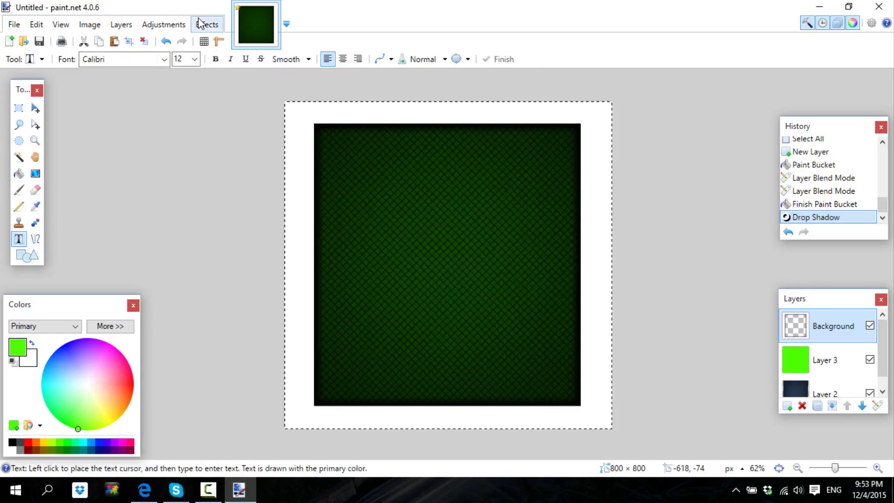
click(161, 59)
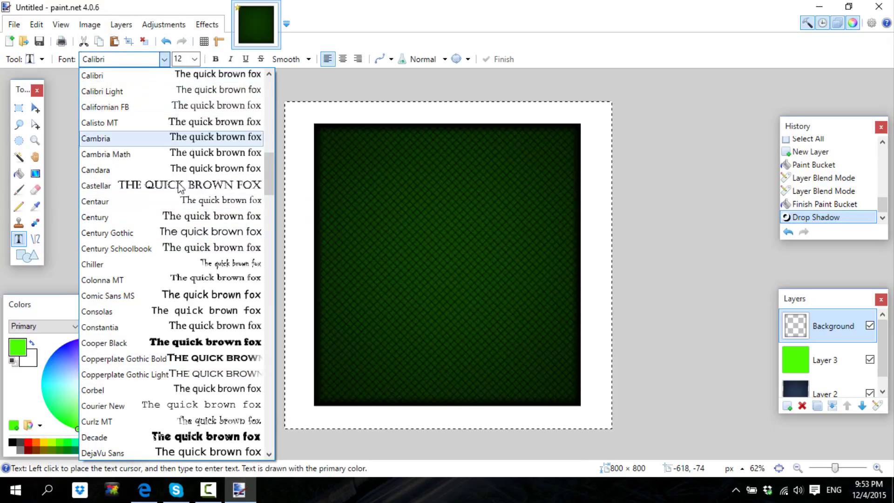
scroll(209, 326, down, 3)
scroll(208, 323, down, 8)
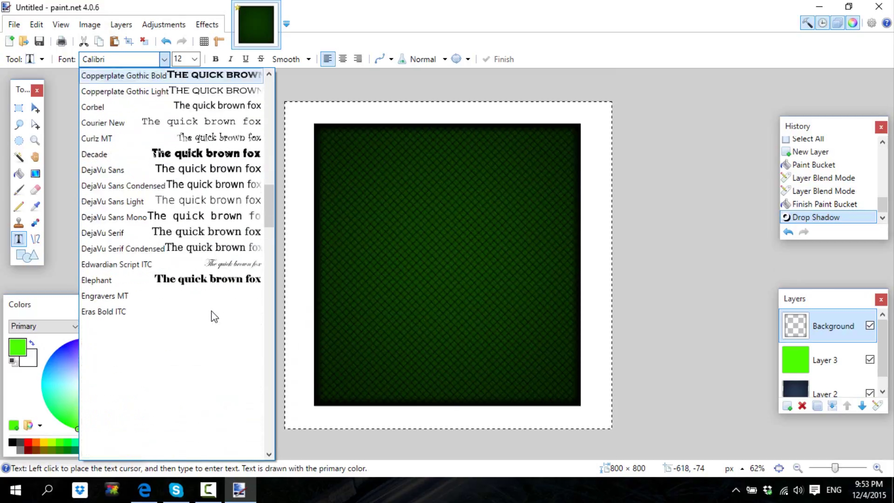
scroll(242, 288, down, 8)
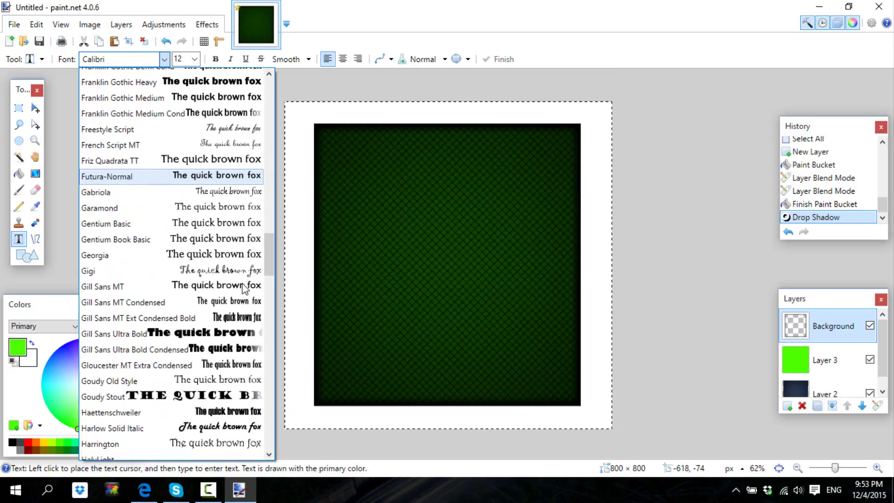
key(s)
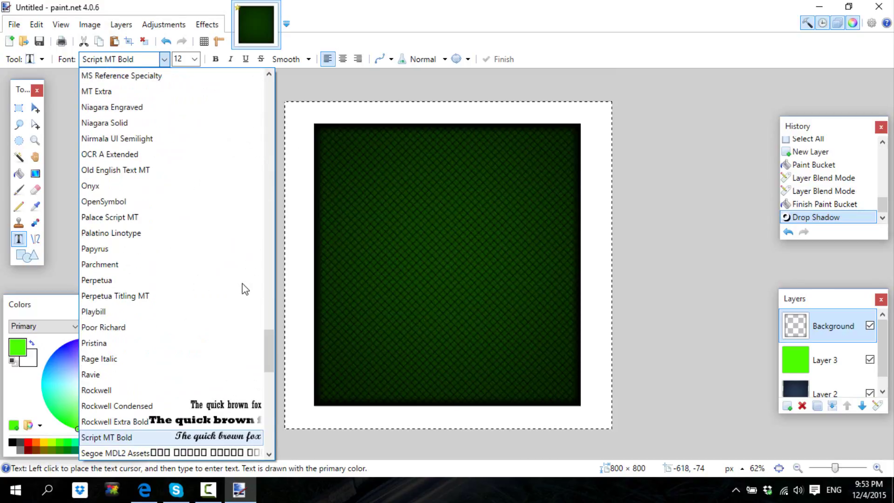
scroll(242, 283, down, 6)
scroll(242, 283, down, 2)
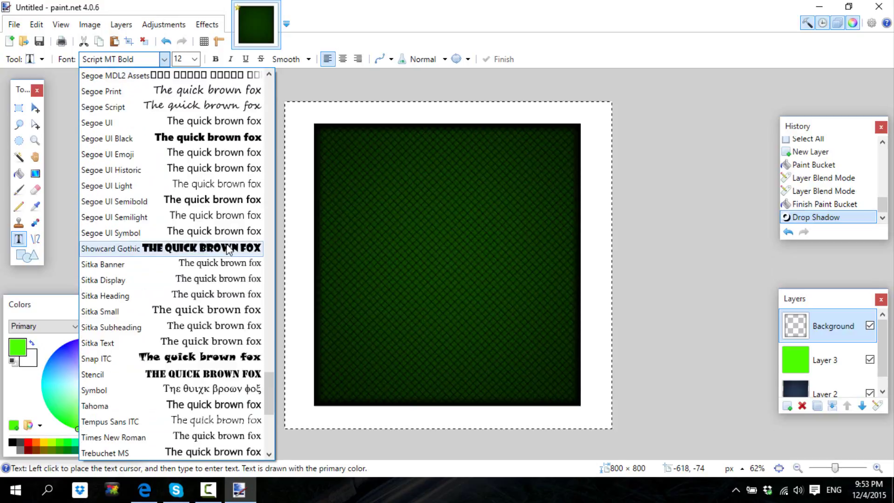
click(230, 247)
Step: Place the text cursor in the upper part of the green area and set the font size to 144
click(308, 185)
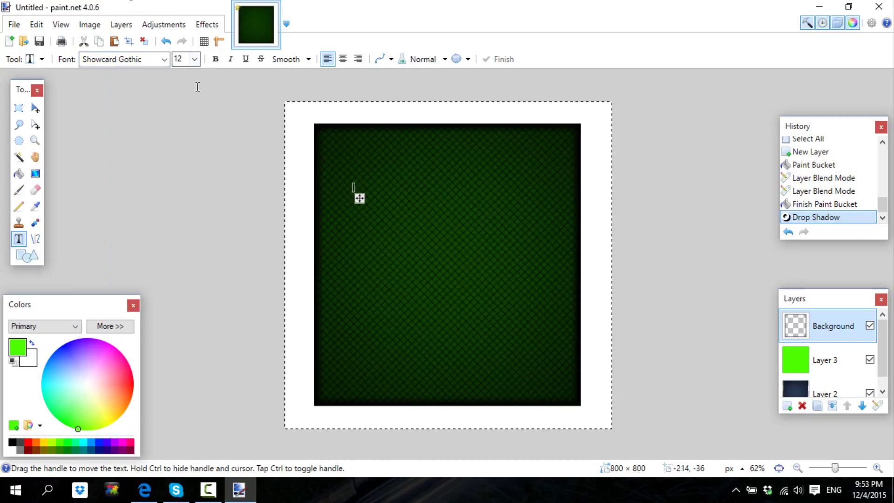
click(195, 59)
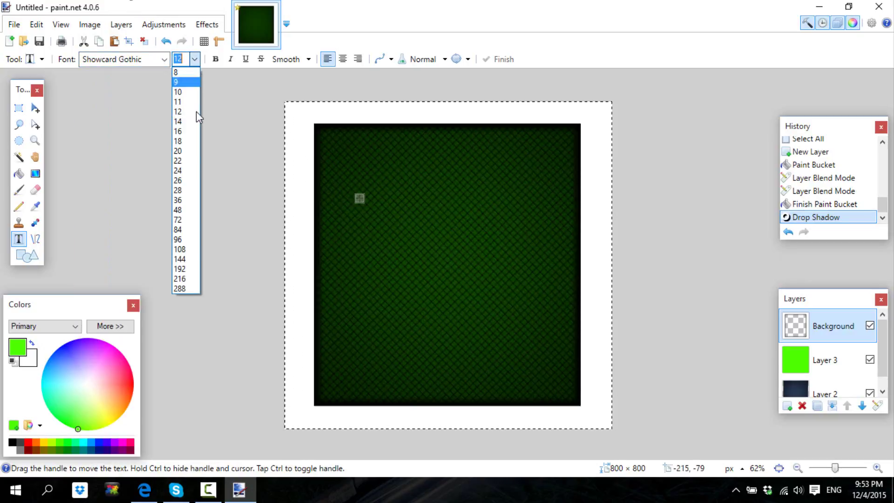
click(193, 240)
click(194, 58)
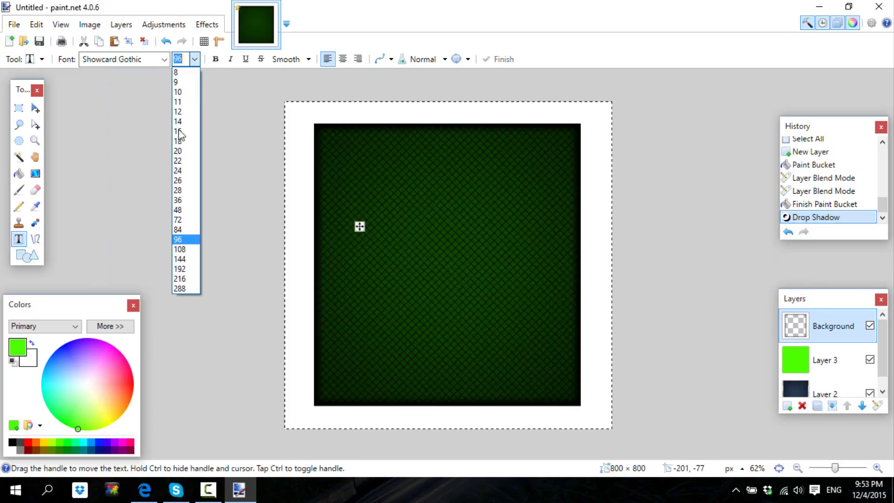
click(194, 259)
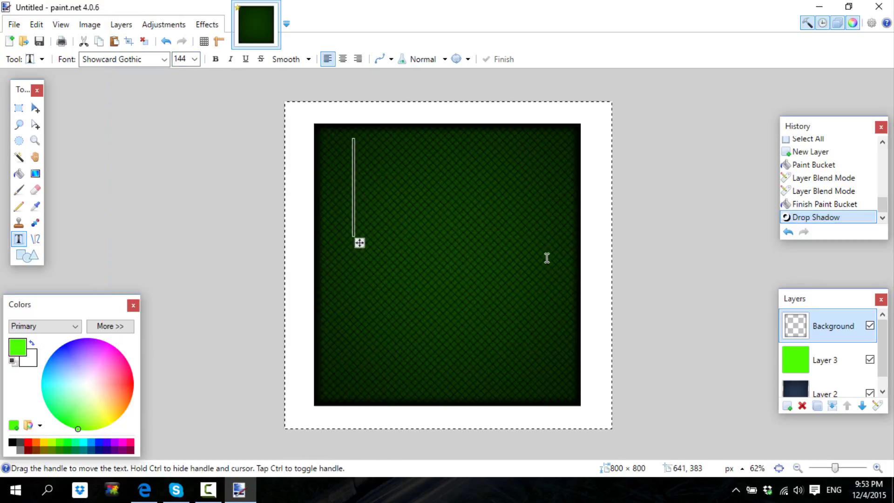
Step: Enter the text EXAMPLE on the Background layer and shift it across the upper half of the image
text(E)
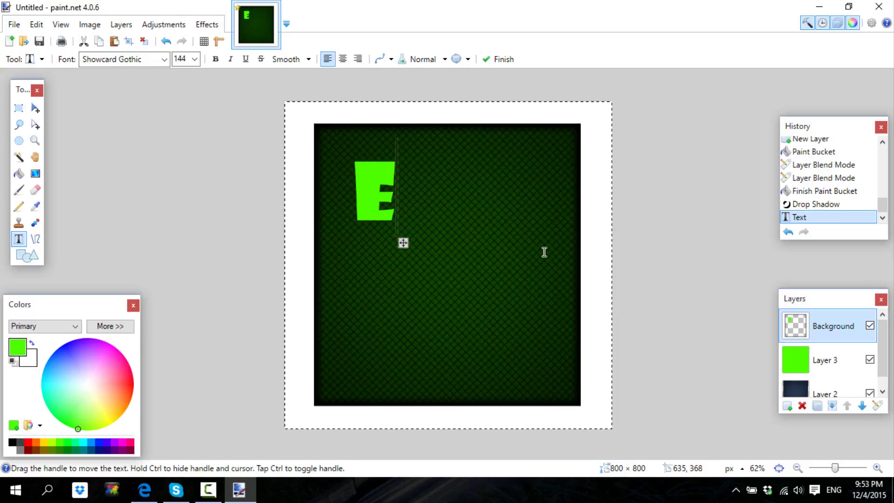
text(XAMP)
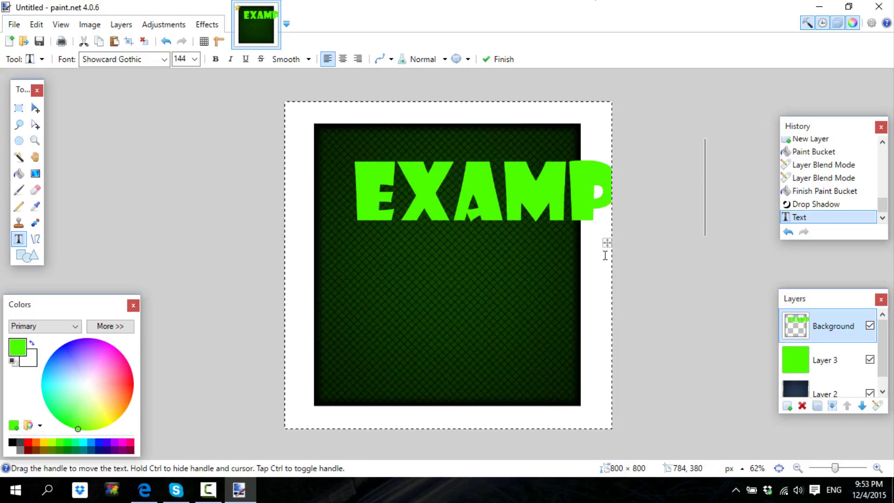
text(LE)
drag(595, 241, 527, 260)
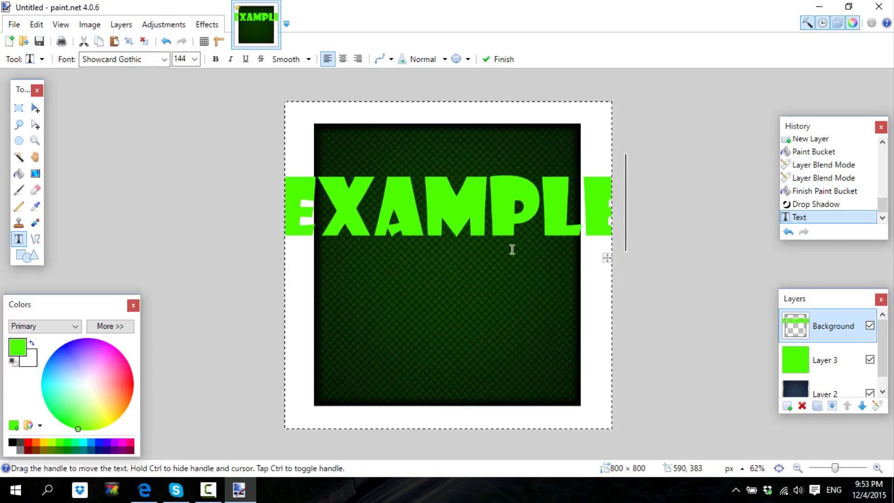
Step: Try grey tones for the text and set the primary colour to lime yellow-green
click(20, 448)
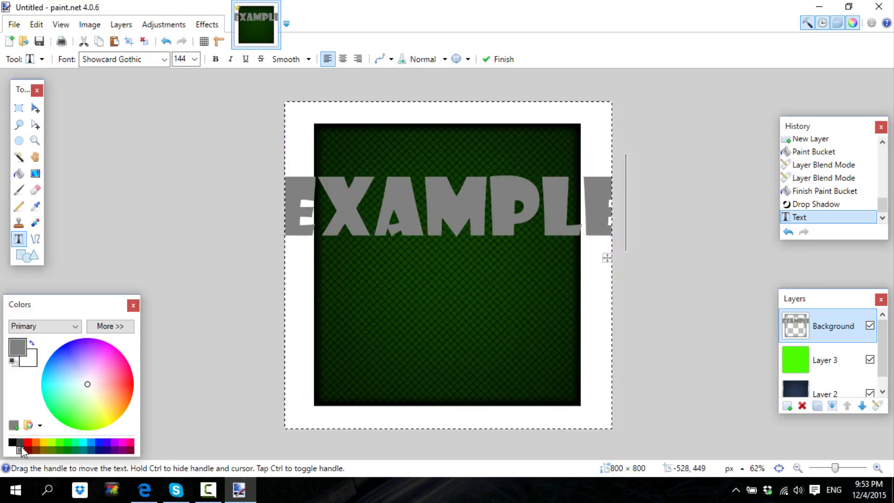
click(21, 441)
click(51, 443)
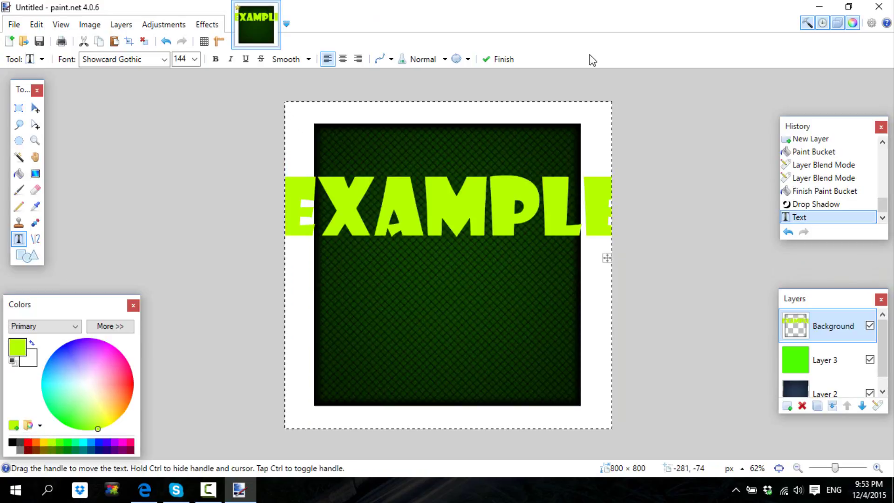
Step: Try moving the Background layer's selected pixels, and undo both the move and the EXAMPLE text
click(35, 108)
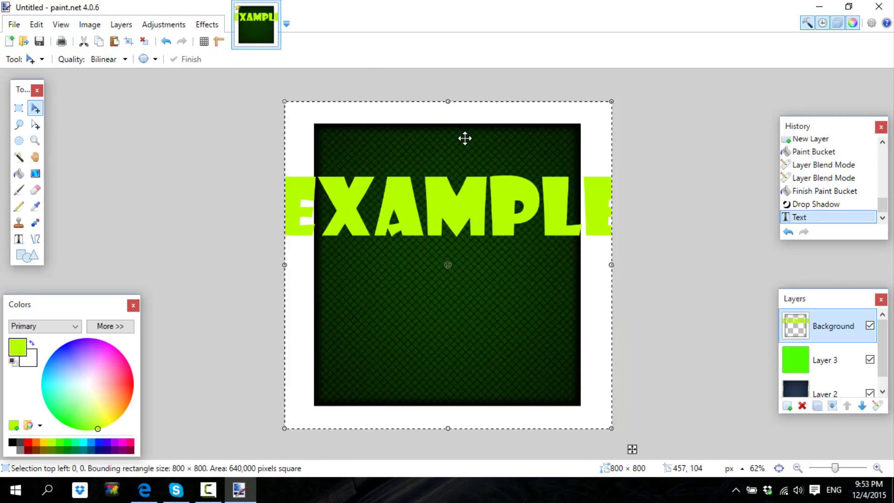
drag(461, 82, 473, 57)
key(ctrl+z)
key(ctrl+z)
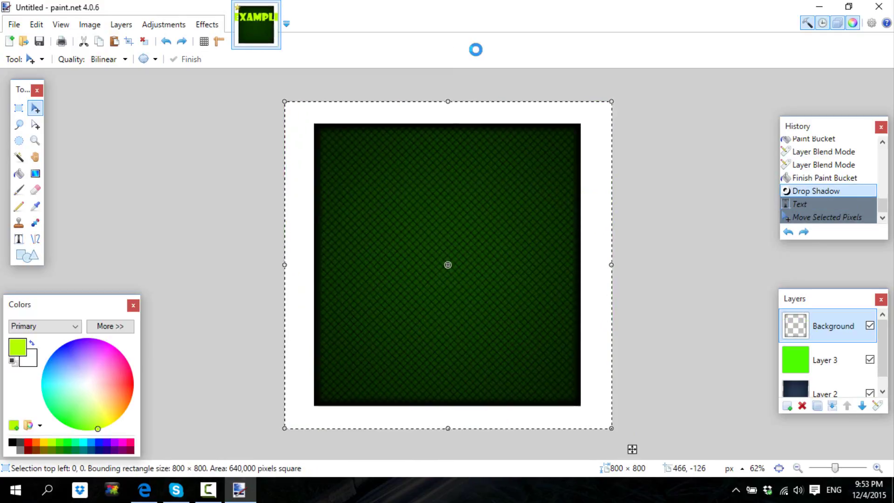
Step: Add a new layer, enter the text EXAMPLE on it and centre the word across the image's upper half
click(786, 406)
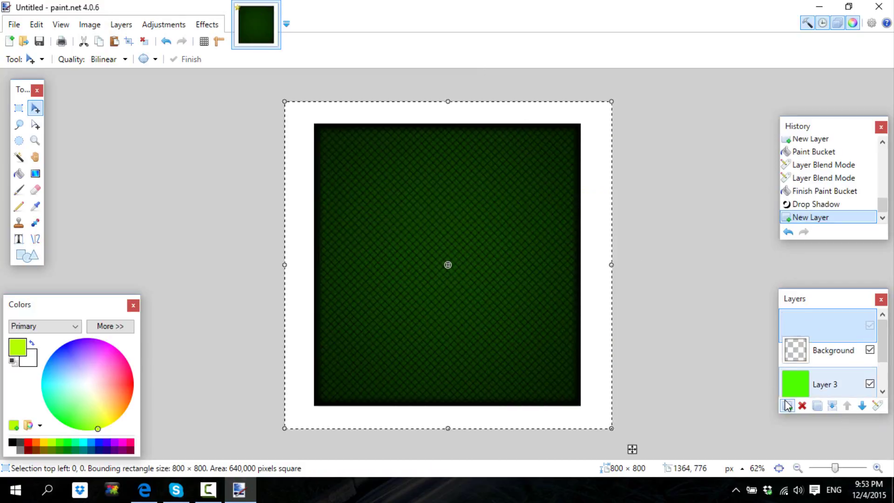
click(18, 240)
click(352, 184)
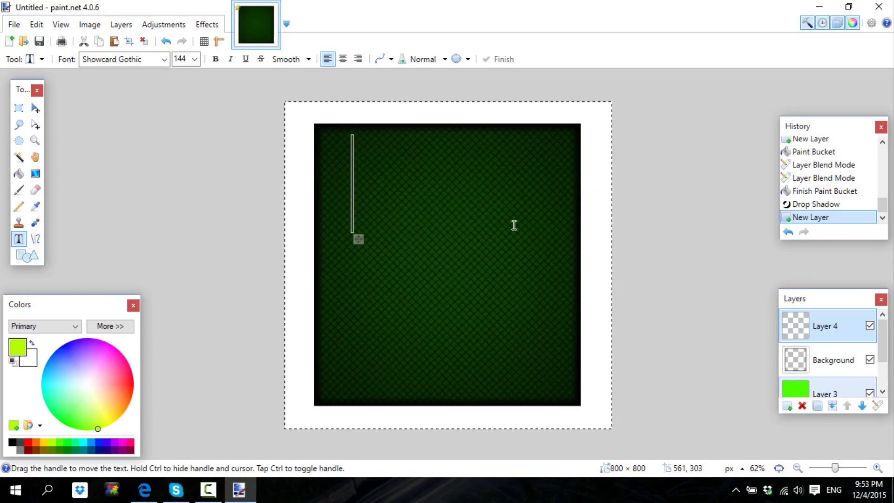
text(EXAM)
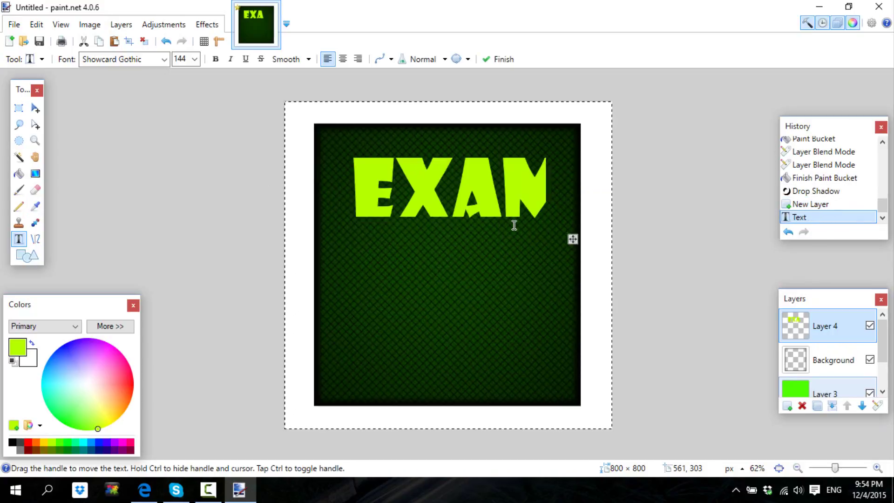
text(P)
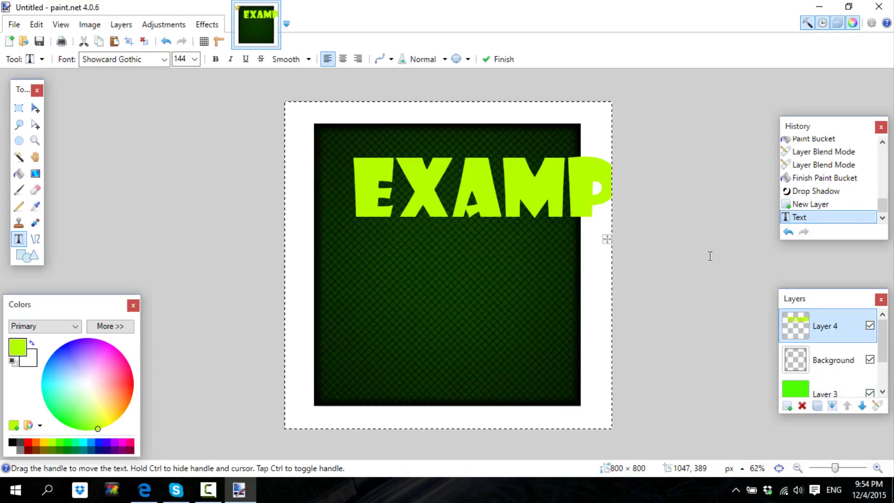
drag(608, 239, 527, 279)
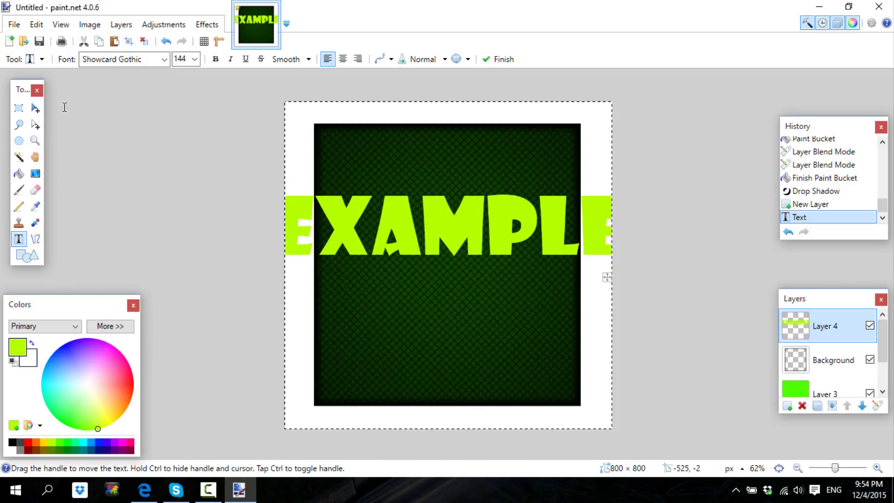
Step: Rotate the EXAMPLE text about 30° counterclockwise and position it diagonally across the green background
click(35, 108)
drag(421, 92, 530, 70)
drag(465, 247, 456, 267)
drag(519, 113, 431, 292)
drag(527, 238, 507, 233)
drag(450, 85, 442, 175)
mouse_move(496, 239)
mouse_down()
mouse_move(503, 251)
mouse_move(508, 234)
mouse_up()
drag(385, 119, 374, 125)
drag(504, 210, 494, 230)
drag(353, 136, 393, 135)
drag(444, 229, 446, 222)
drag(379, 116, 374, 116)
drag(474, 213, 482, 216)
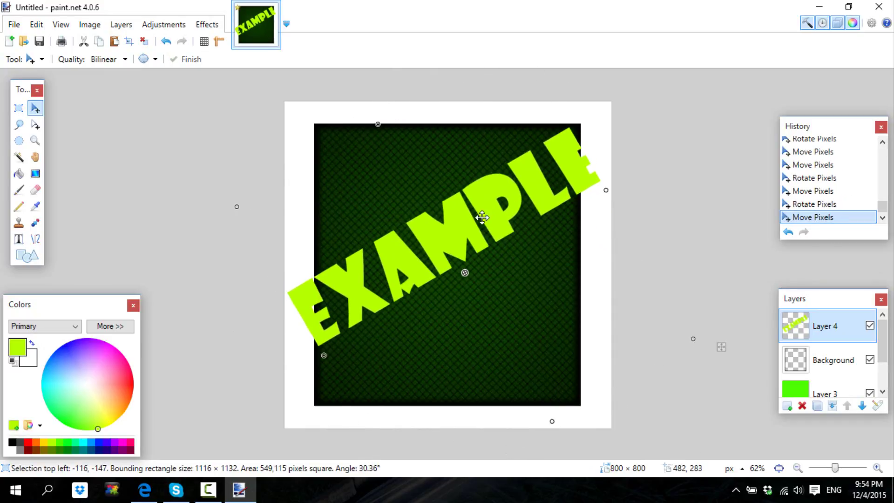
Step: Repeat the Drop Shadow effect on the text layer and set the secondary colour to golden yellow
click(204, 24)
click(235, 40)
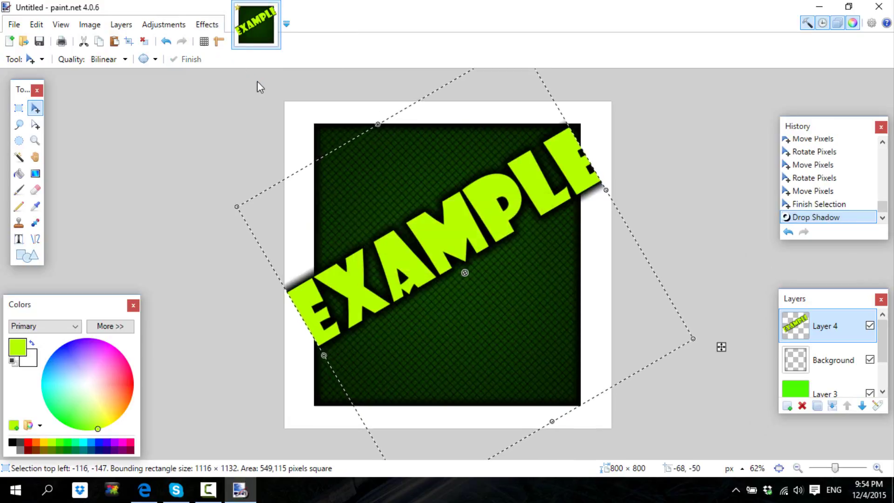
click(32, 362)
right_click(55, 441)
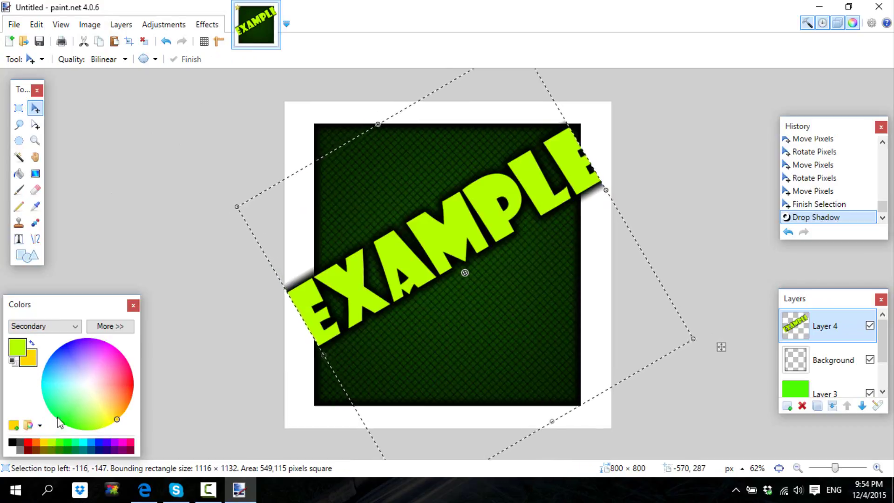
Step: Try a linear lime-to-gold gradient within the rotated selection on the text layer, and undo it
click(35, 173)
drag(378, 288, 389, 255)
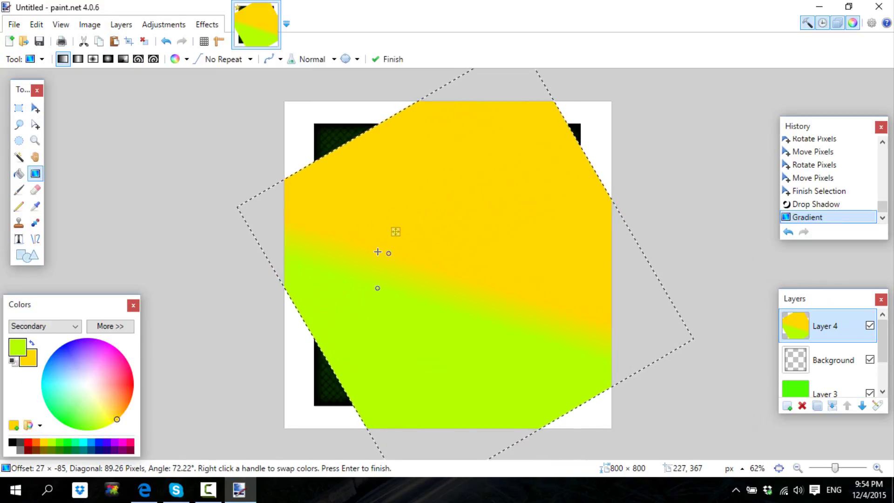
key(ctrl+z)
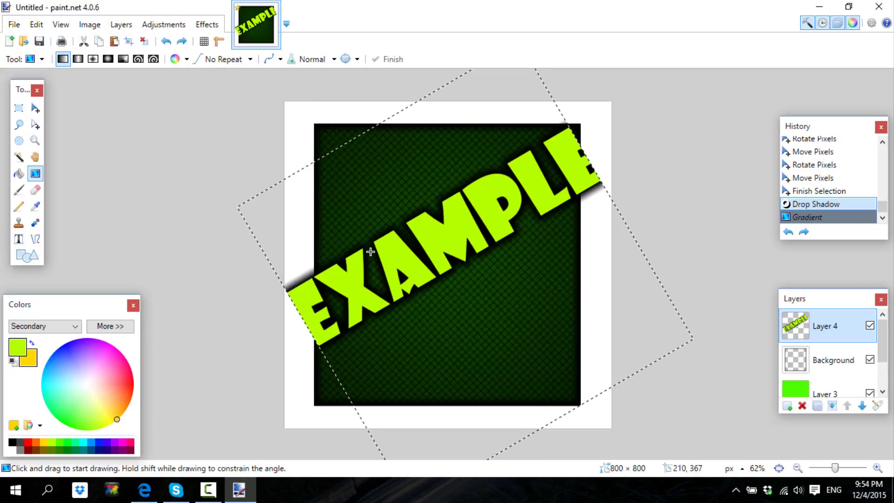
Step: Select the whole canvas and repeat the Drop Shadow effect on the text layer
key(ctrl+a)
click(206, 25)
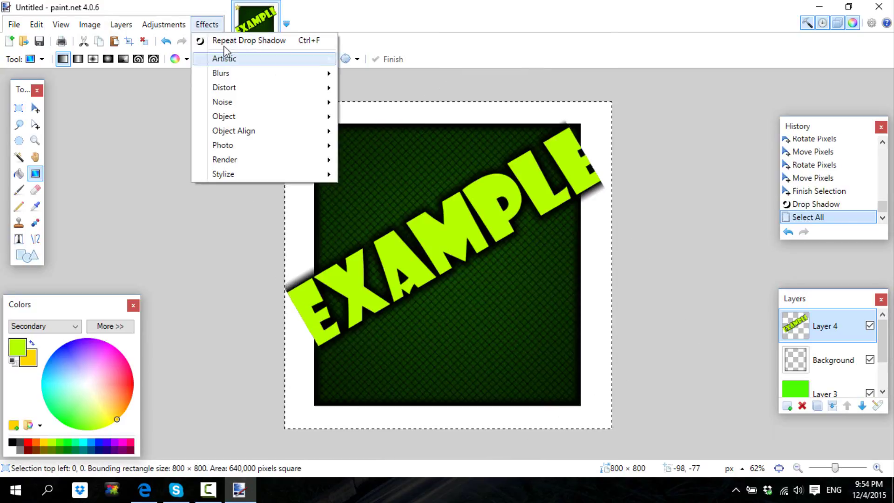
click(230, 37)
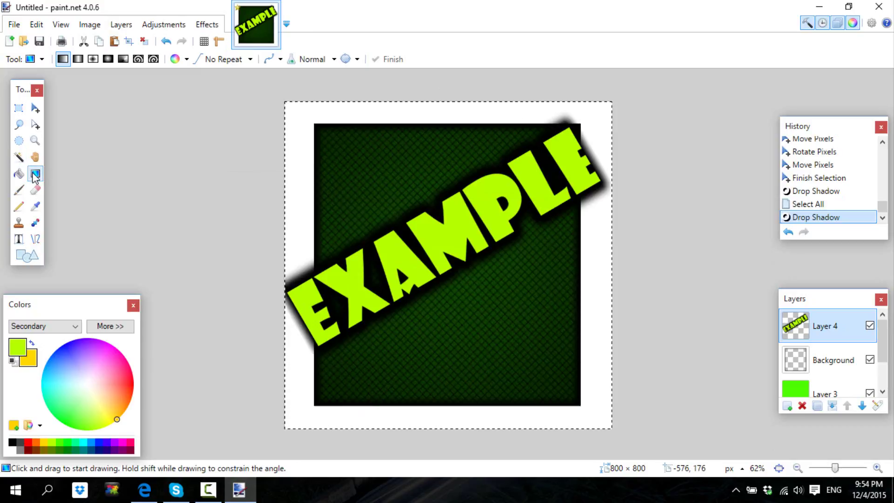
Step: Select the EXAMPLE letters with the Magic Wand at 50% tolerance
click(18, 157)
click(444, 268)
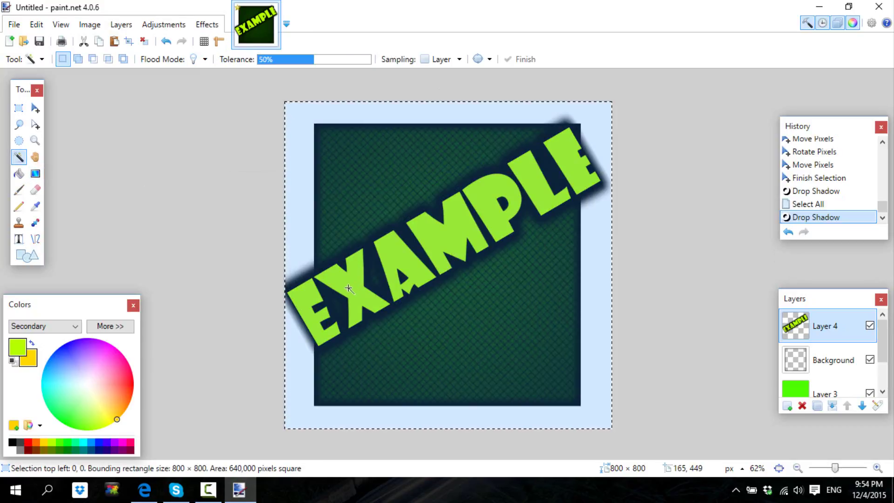
click(312, 320)
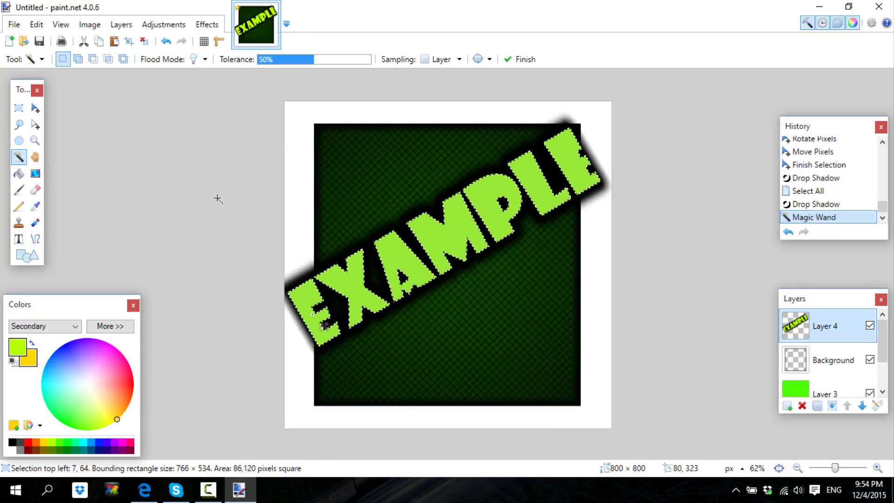
Step: Fill the selected letters with a Linear (Reflected) lime-to-gold gradient centred on the letter A, undoing a second gradient attempt
click(35, 173)
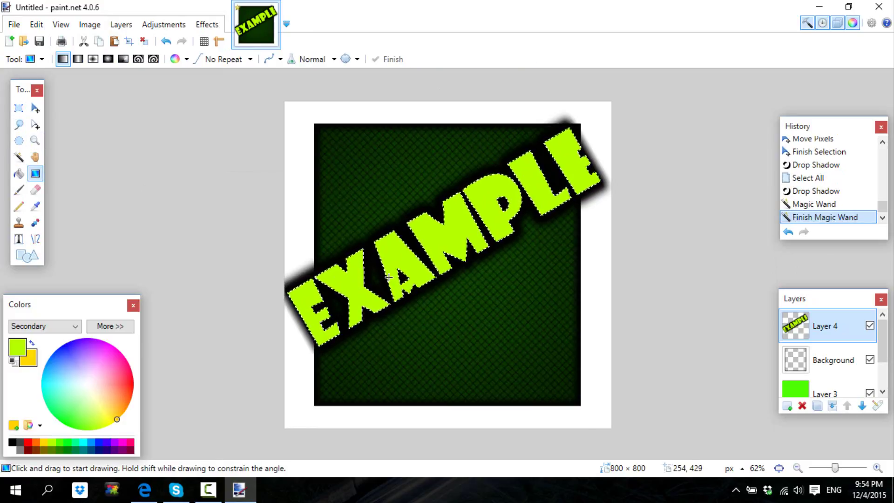
drag(392, 266, 420, 218)
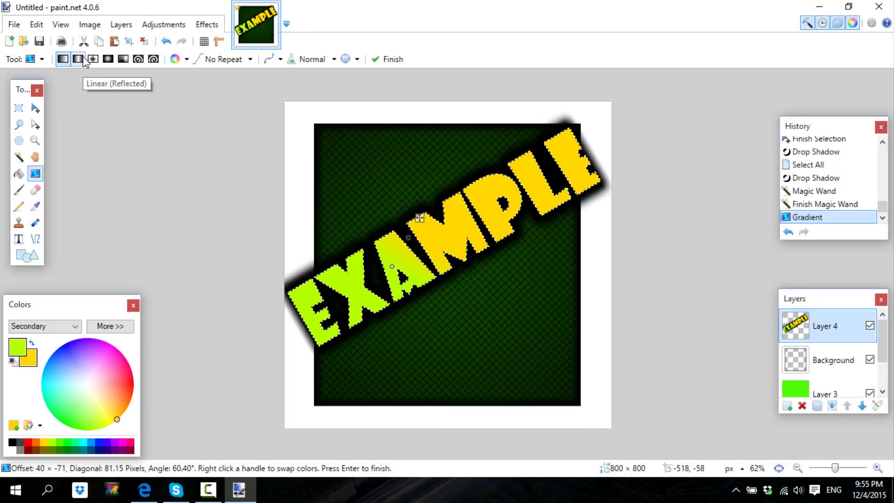
click(76, 60)
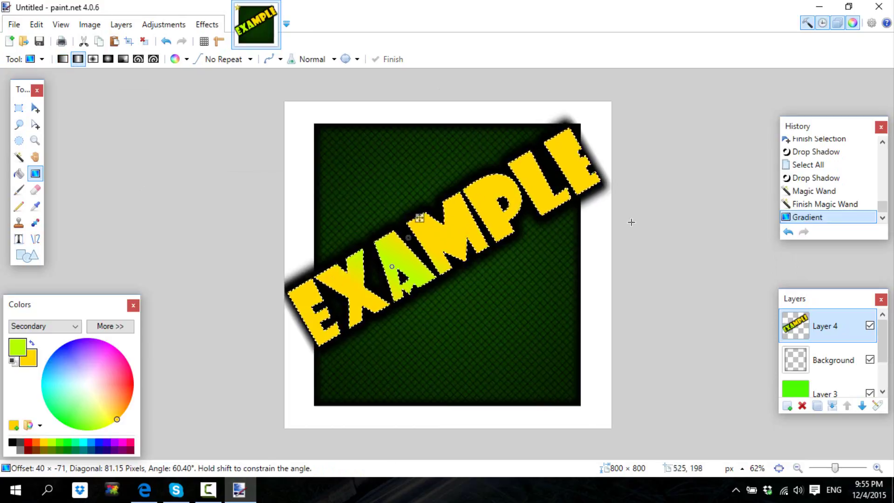
drag(467, 202, 446, 140)
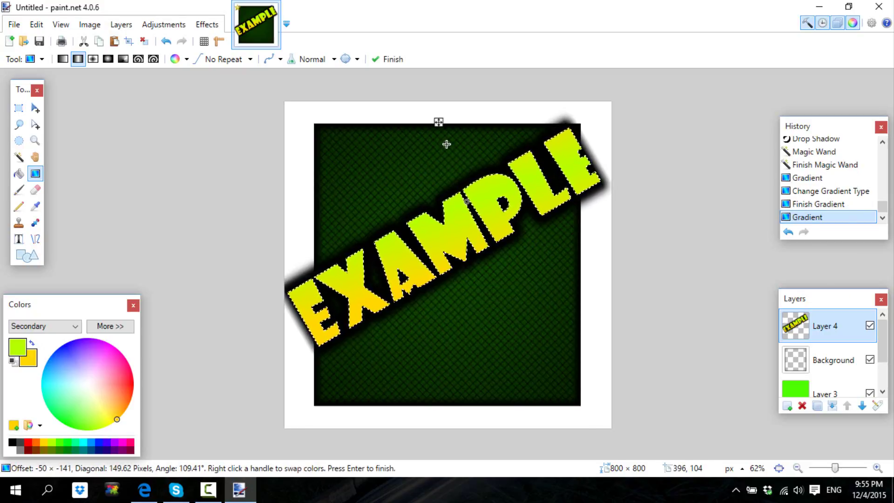
key(ctrl+z)
Step: Select the entire text layer and adjust the position and rotation of EXAMPLE over the green background
key(ctrl+a)
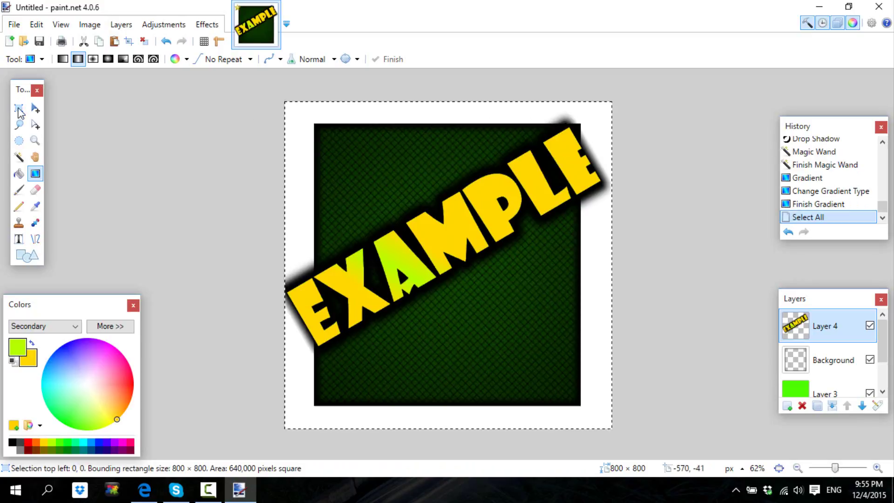
click(36, 108)
drag(444, 257, 455, 277)
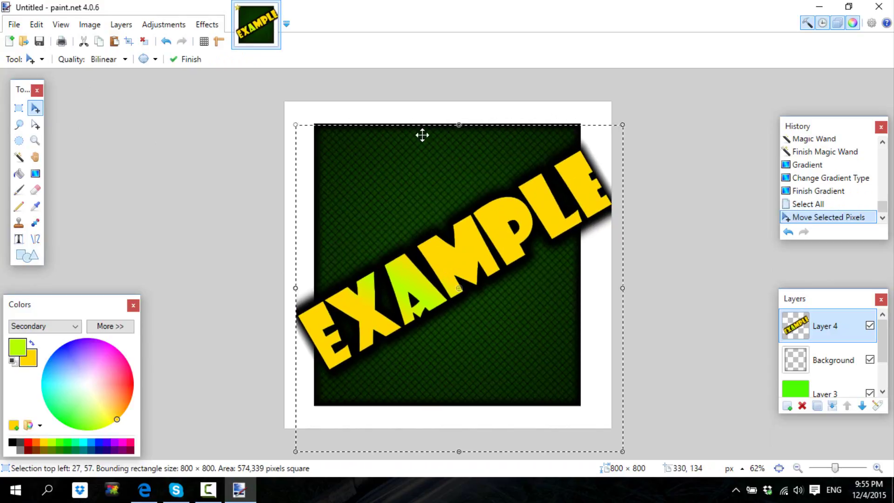
drag(437, 107, 464, 105)
drag(480, 236, 473, 241)
drag(471, 113, 457, 122)
drag(334, 420, 338, 417)
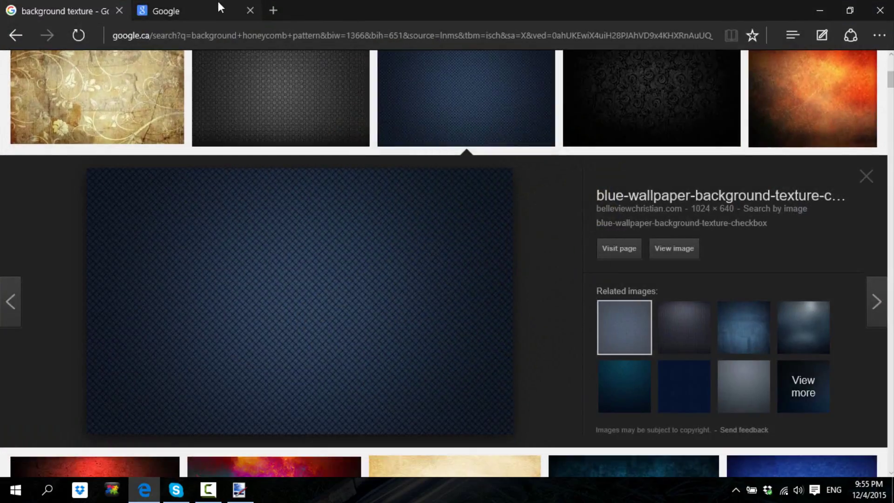
Step: Clear the background texture query and switch from the image results to the web results
scroll(161, 199, up, 6)
click(135, 37)
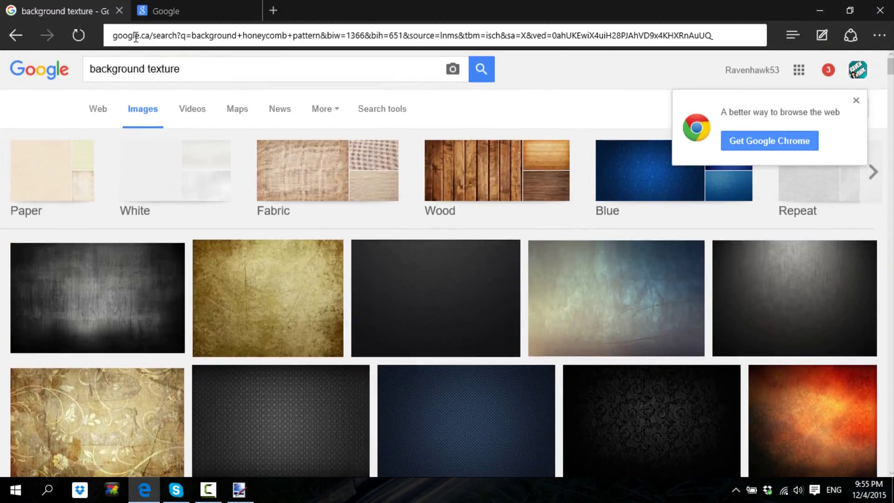
triple_click(161, 61)
key(BackSpace)
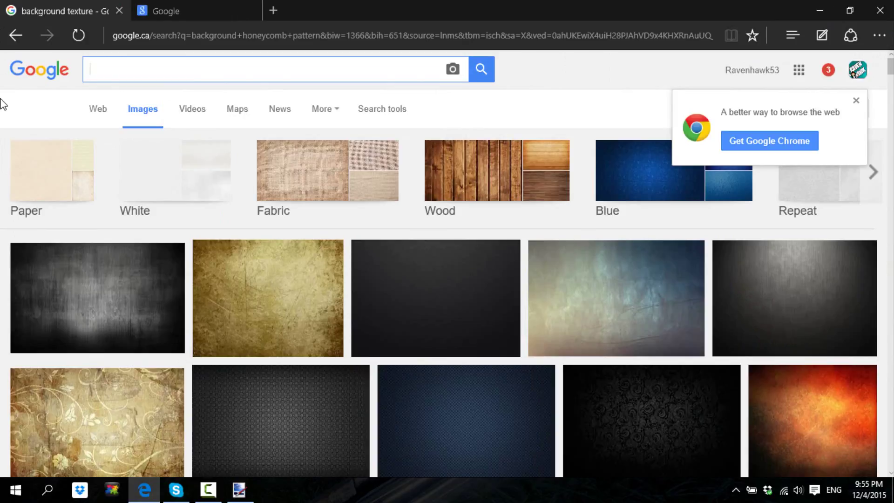
text(mi)
key(BackSpace)
key(BackSpace)
click(95, 109)
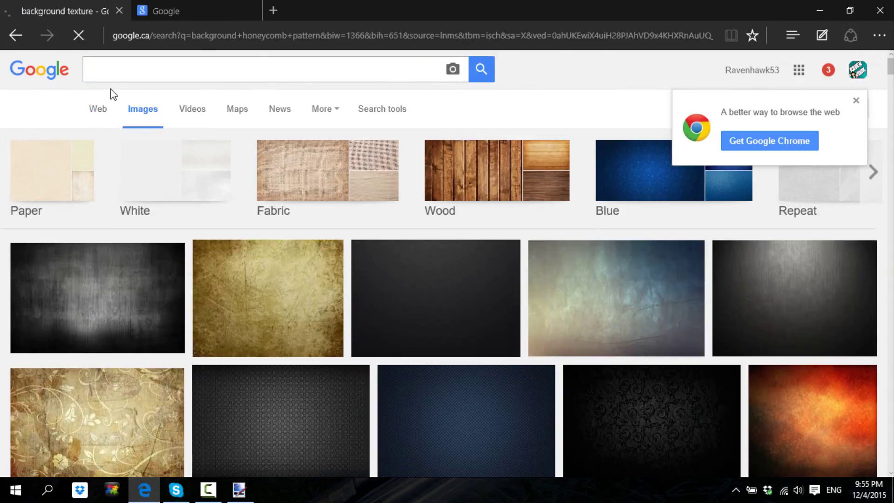
Step: Search the web for novaskin.me and open the Nova Skin site
triple_click(139, 69)
key(BackSpace)
text(novas=)
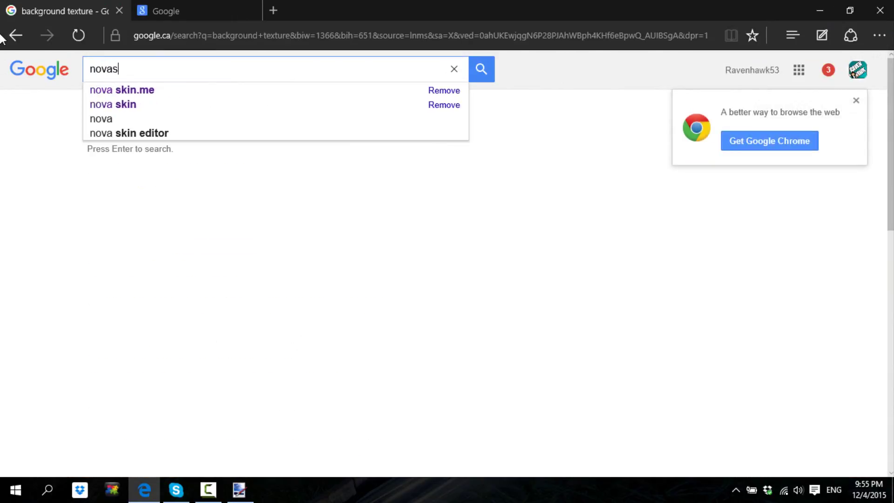
key(BackSpace)
key(BackSpace)
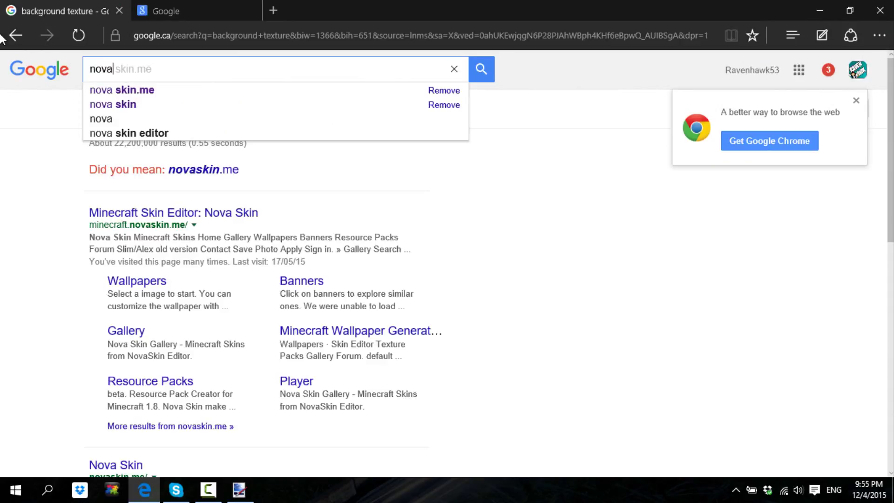
key(Return)
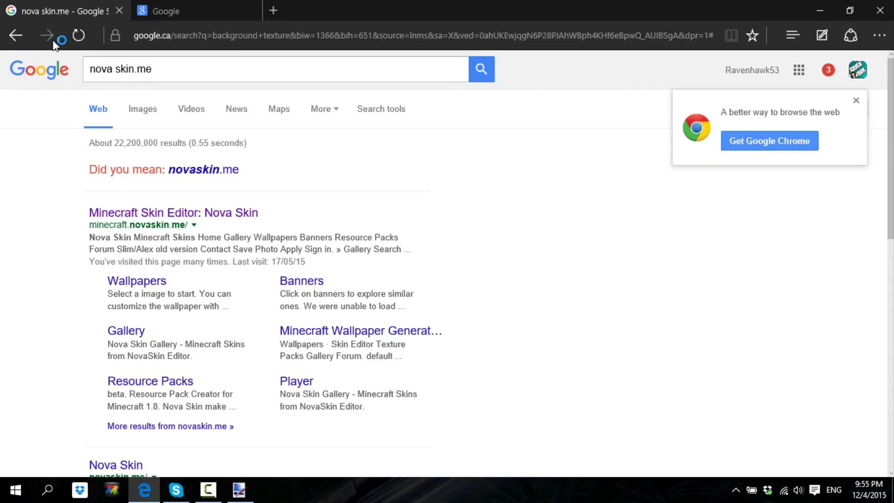
click(224, 177)
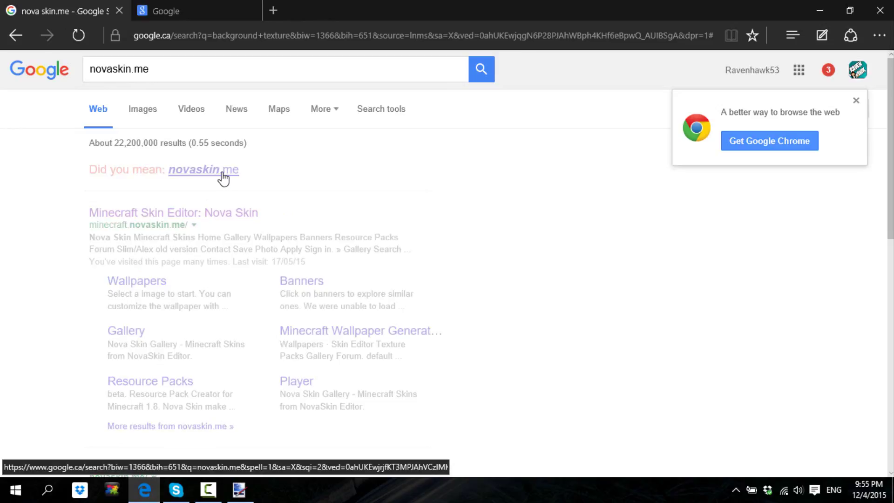
click(129, 171)
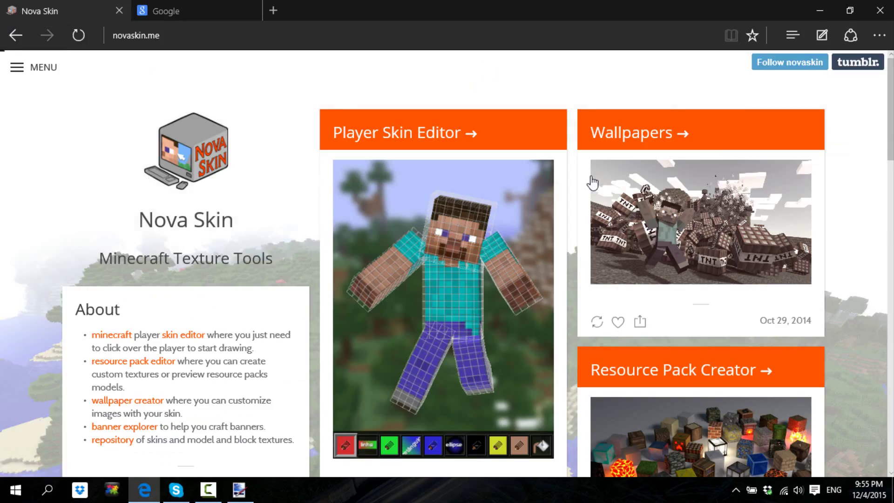
Step: Open Nova Skin's Player Skin Editor and load the black Bazt v6 skin from the gallery
click(432, 134)
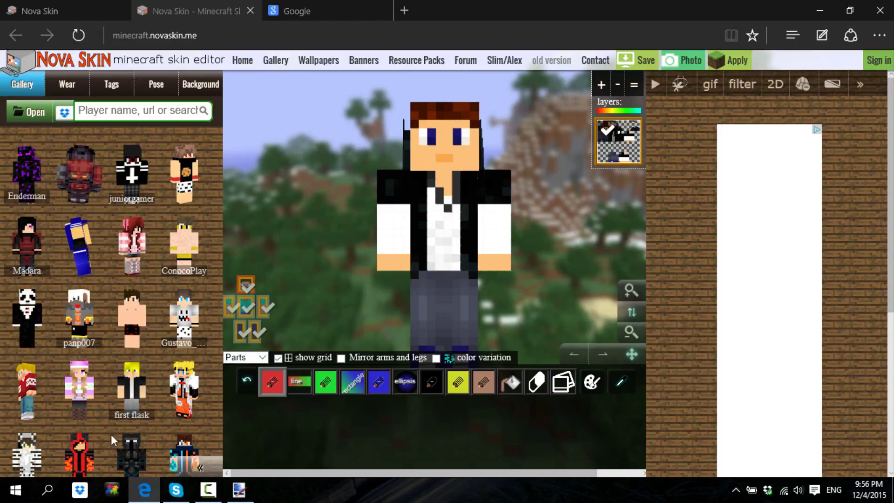
scroll(110, 434, down, 3)
click(137, 316)
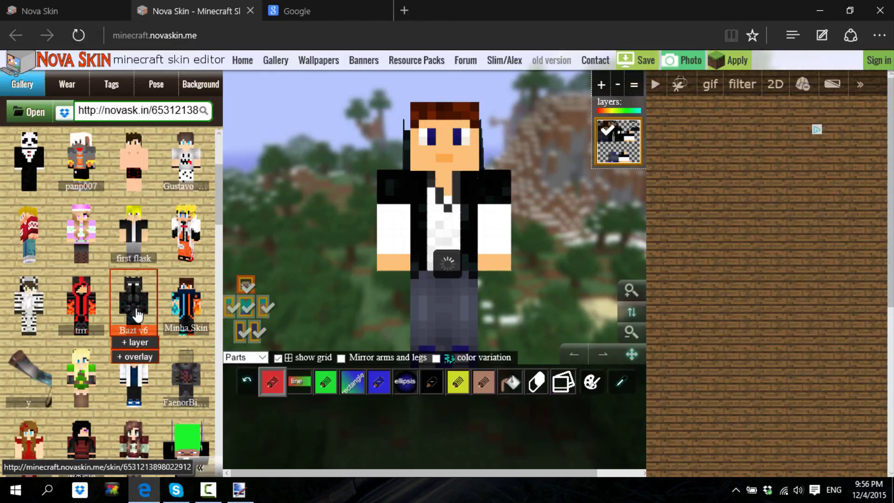
Step: Pose the character with the head's third rotation at 5 and the right arm's first rotation at -32
click(172, 85)
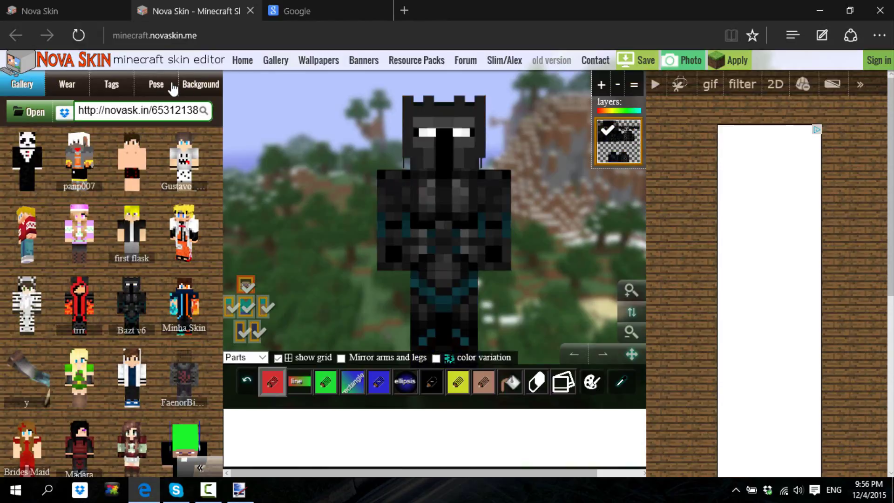
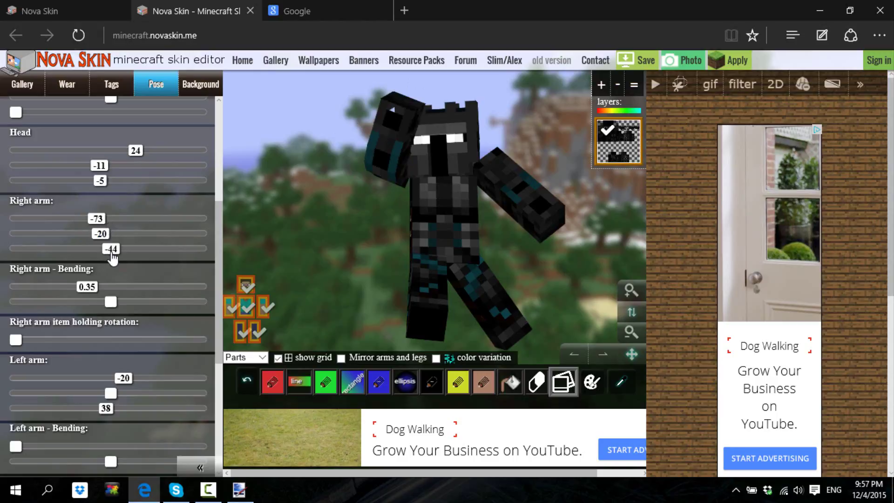
drag(365, 233, 605, 250)
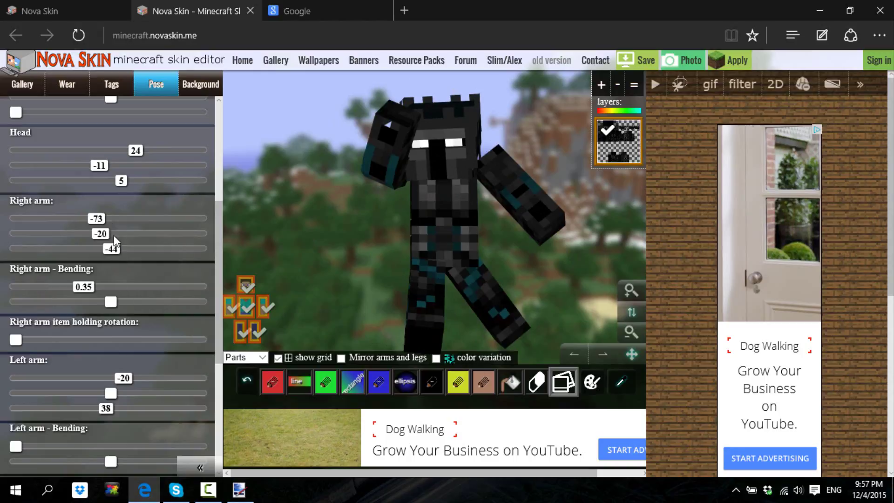
click(120, 218)
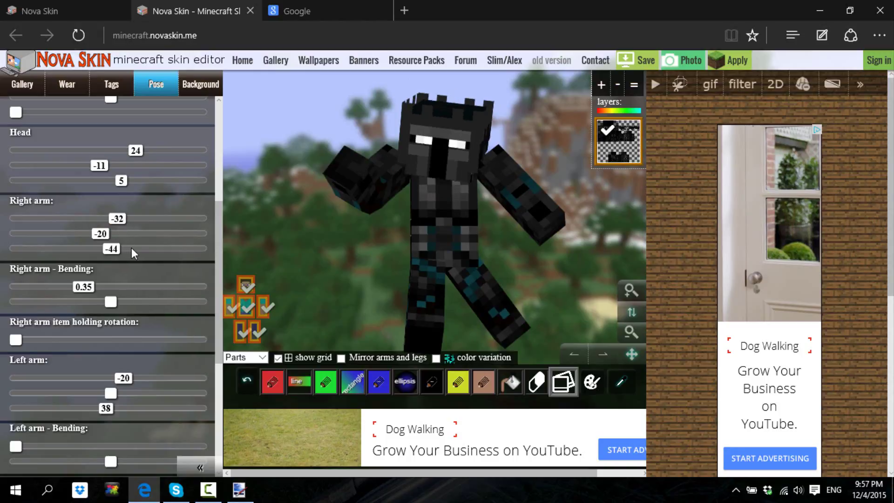
Step: Set the left arm's three rotations to 52, 24 and 44 and its bending to 0.15
scroll(140, 246, down, 3)
drag(124, 264, 163, 263)
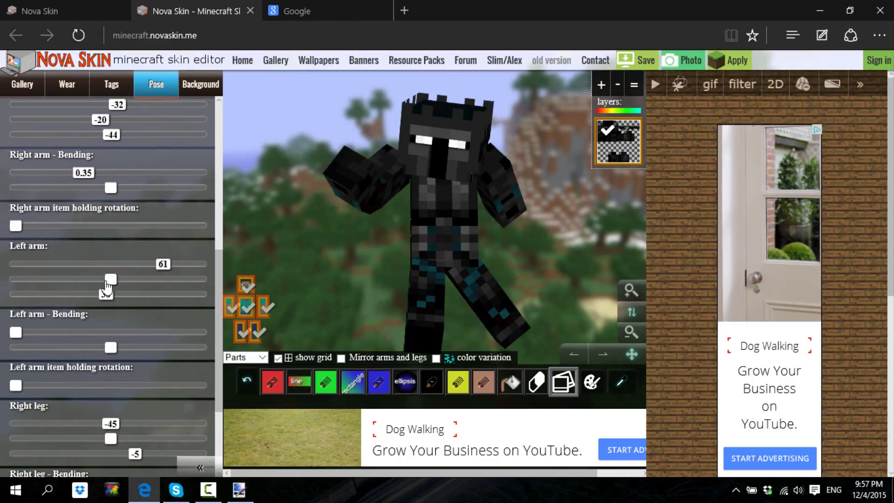
click(127, 279)
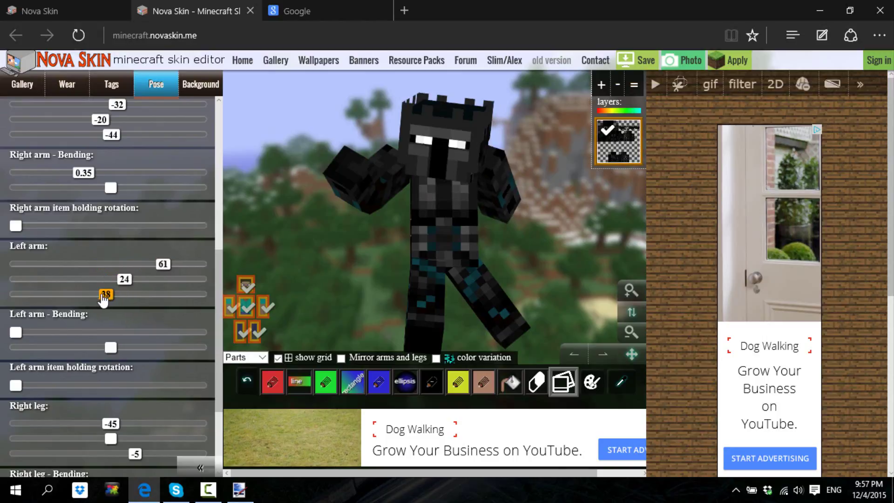
drag(99, 294, 135, 285)
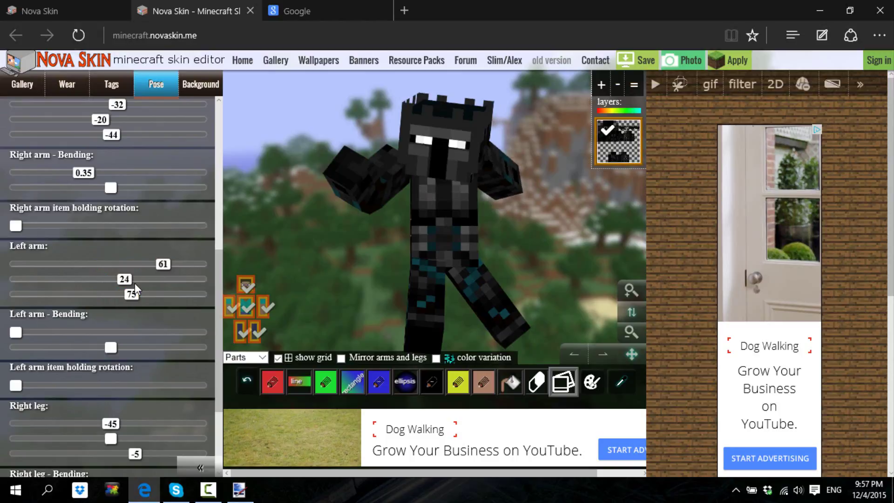
click(147, 263)
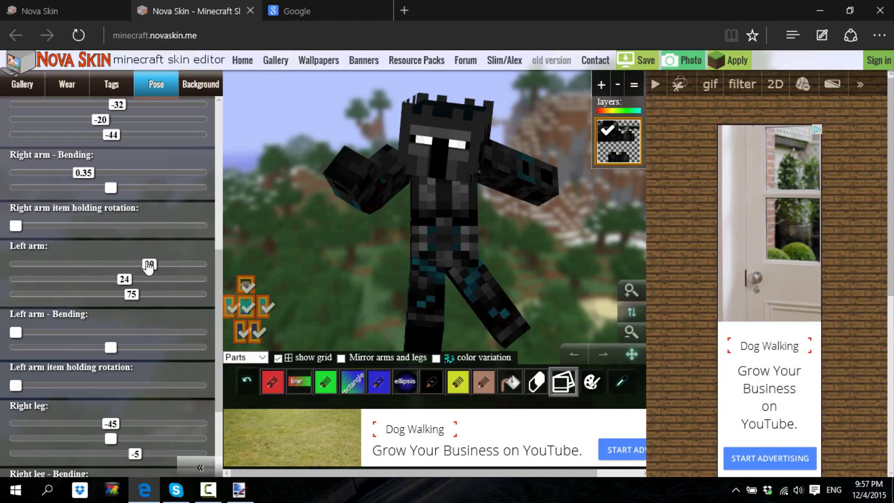
click(160, 264)
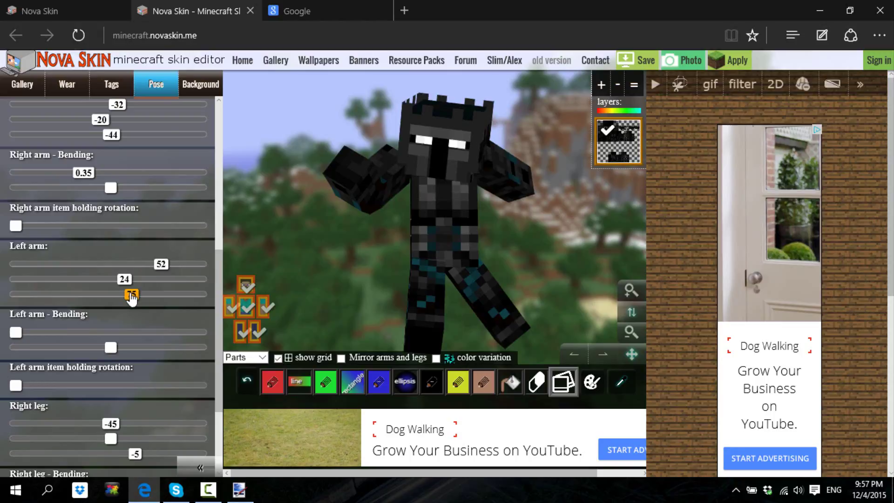
drag(125, 297, 111, 296)
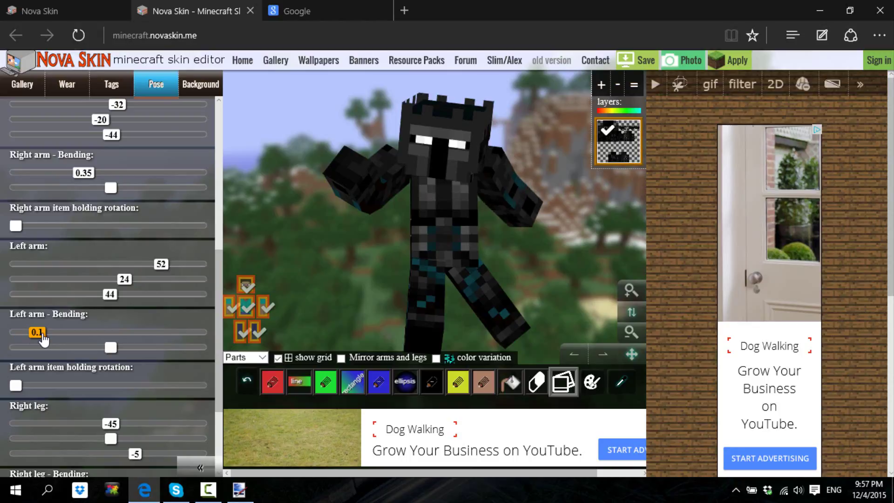
click(43, 332)
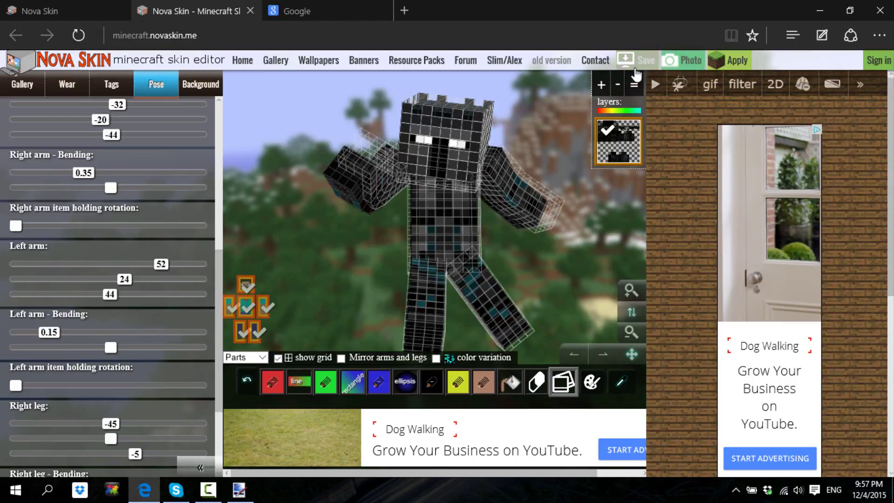
Step: Render a photo of the posed character without the grid lines and copy the image
click(675, 72)
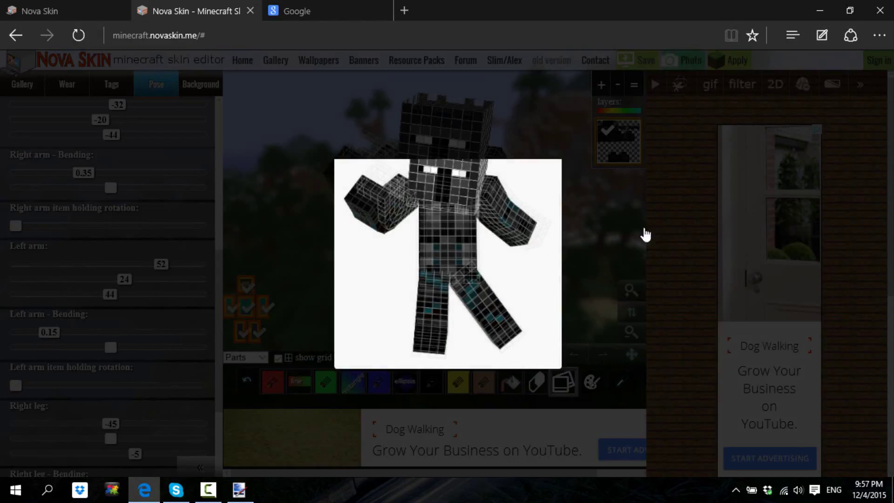
click(562, 120)
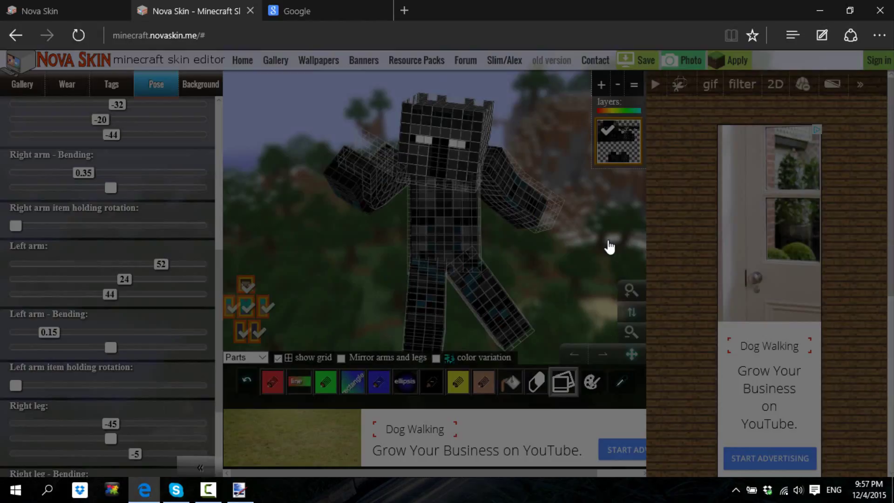
click(691, 64)
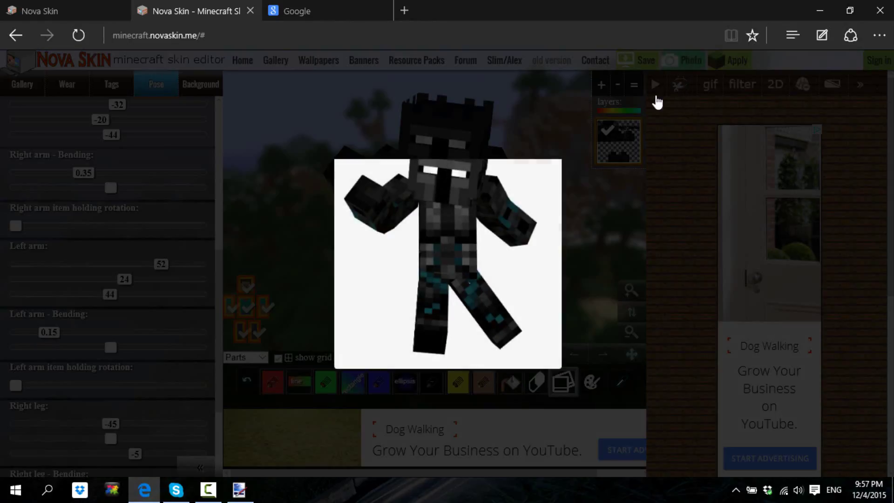
right_click(436, 227)
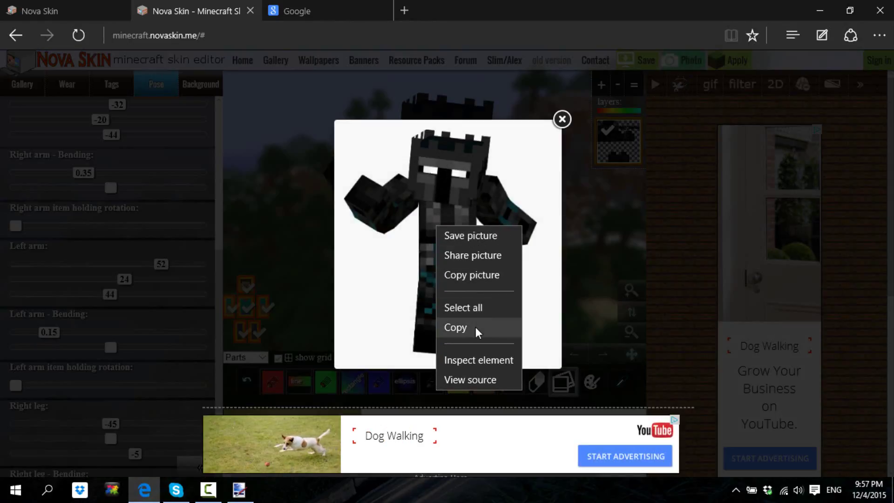
click(456, 328)
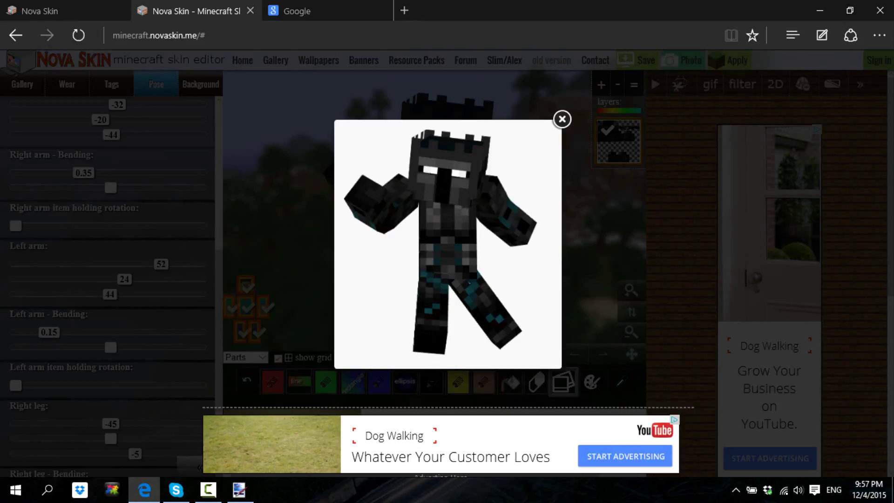
Step: Switch to paint.net, paste the character onto a new layer above the text and move it to about 75, 237
click(239, 489)
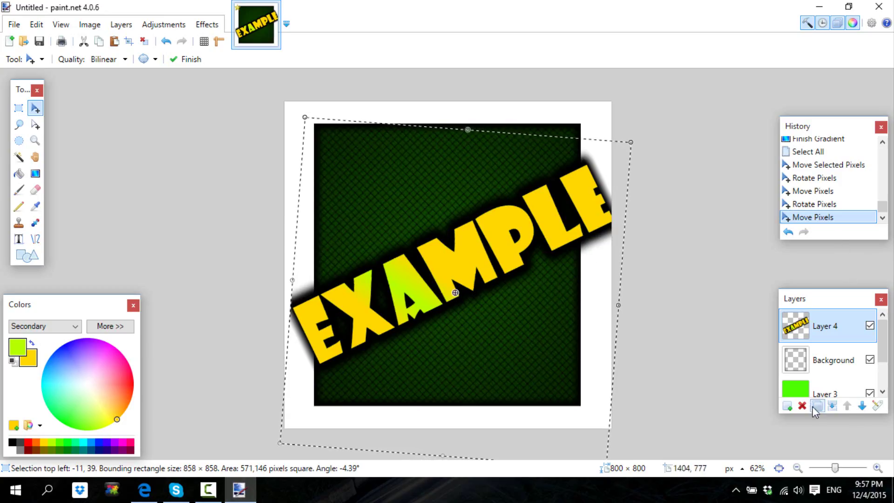
click(788, 406)
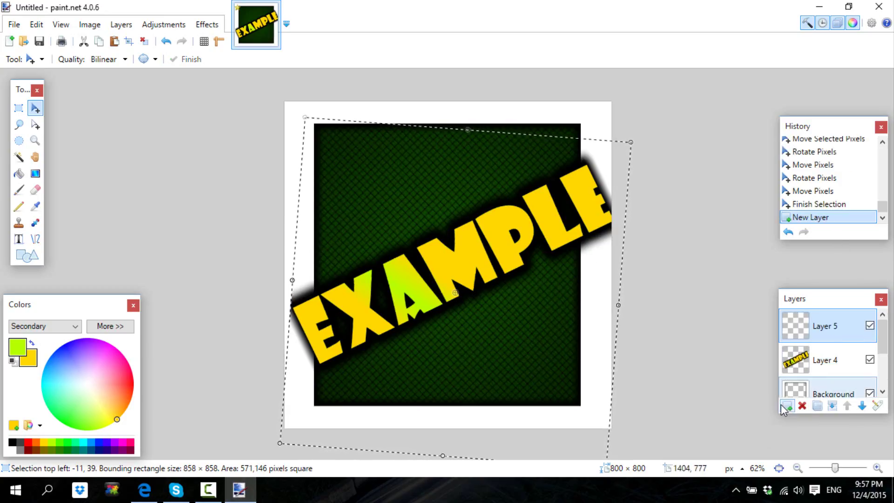
key(ctrl+a)
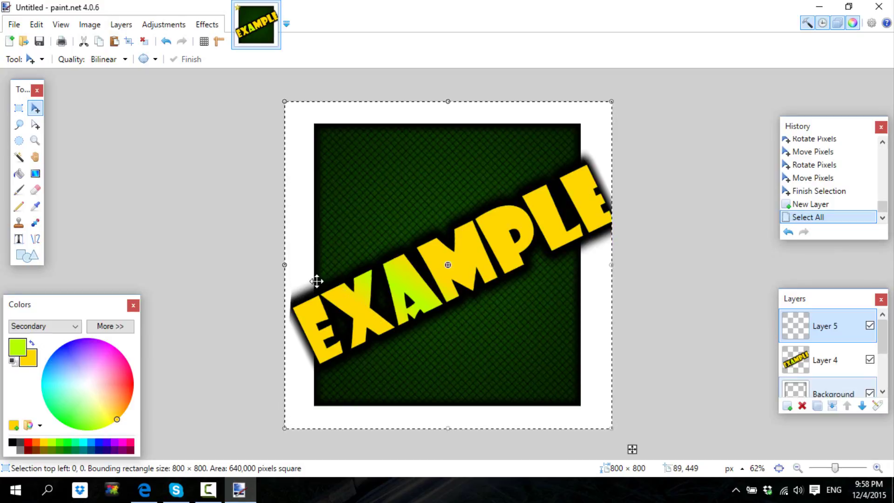
key(ctrl+v)
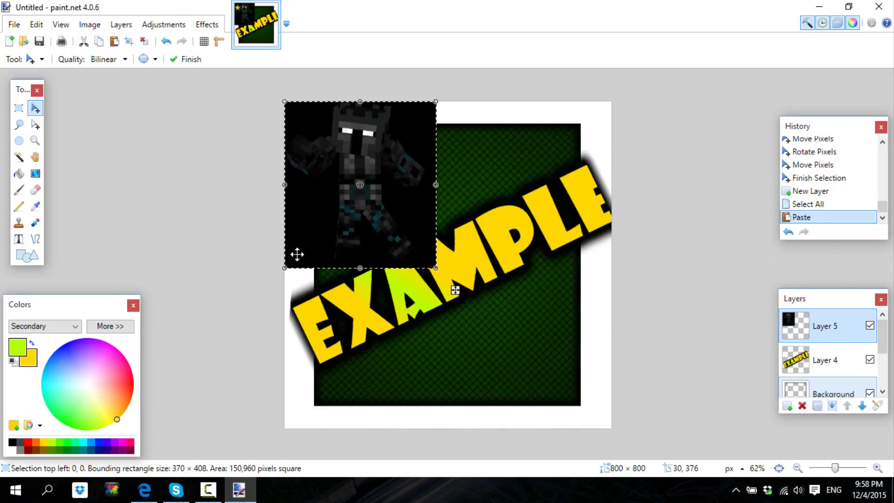
drag(295, 253, 405, 308)
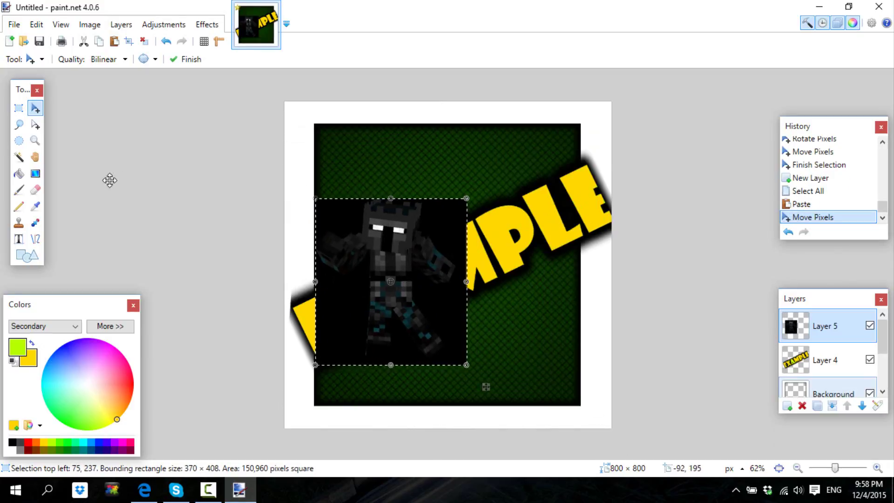
Step: Try to select only the black background around the character with the Magic Wand at 50% tolerance
click(16, 157)
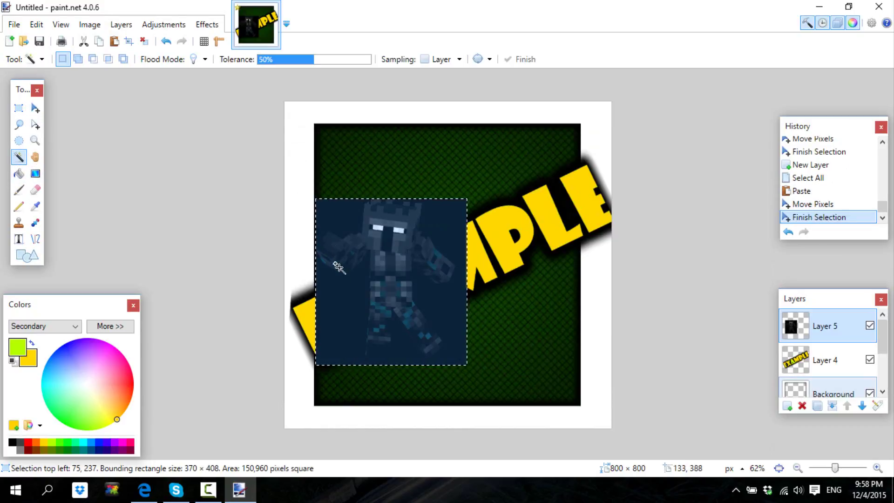
click(343, 290)
click(327, 209)
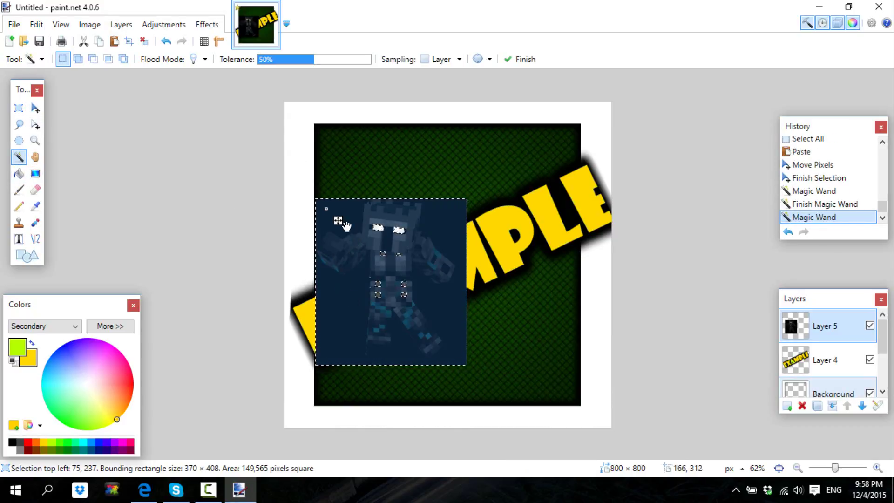
click(330, 299)
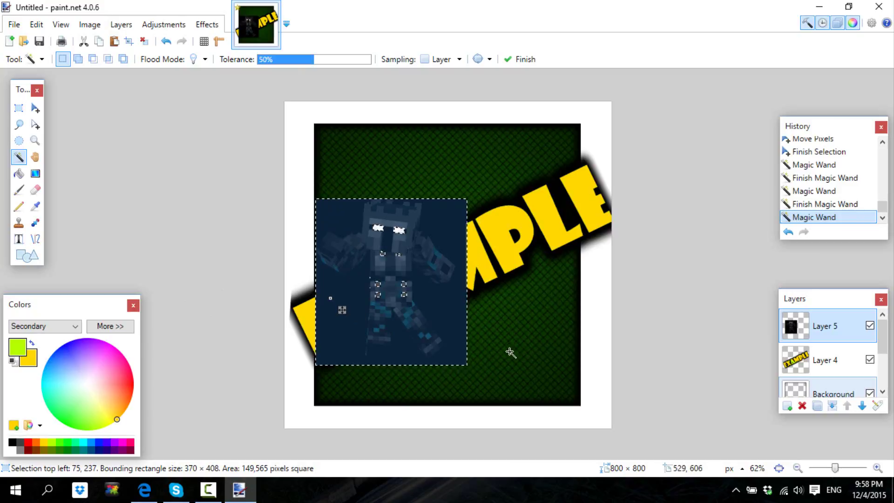
click(656, 377)
click(440, 231)
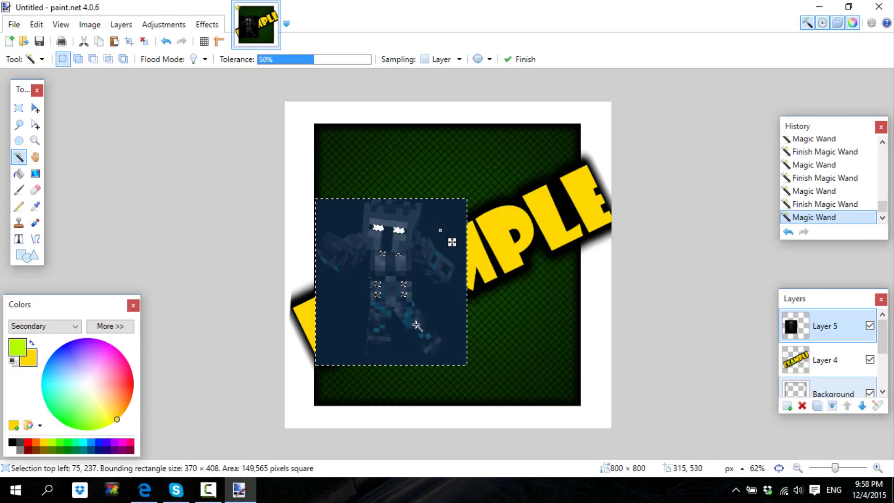
click(694, 337)
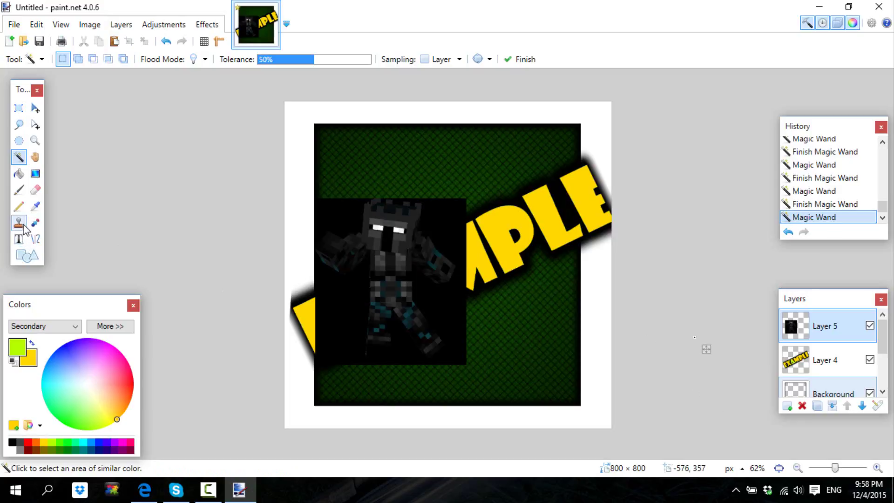
Step: Try erasing the black background beside the character's legs with a width-2 eraser, and undo back to an earlier Magic Wand selection
click(34, 189)
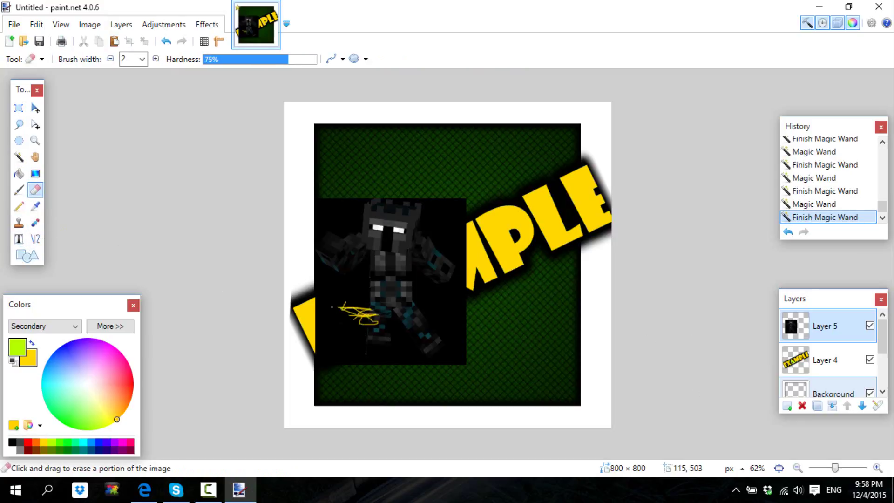
drag(345, 308, 350, 314)
key(ctrl+z)
key(ctrl+z)
key(ctrl+z)
key(ctrl+z)
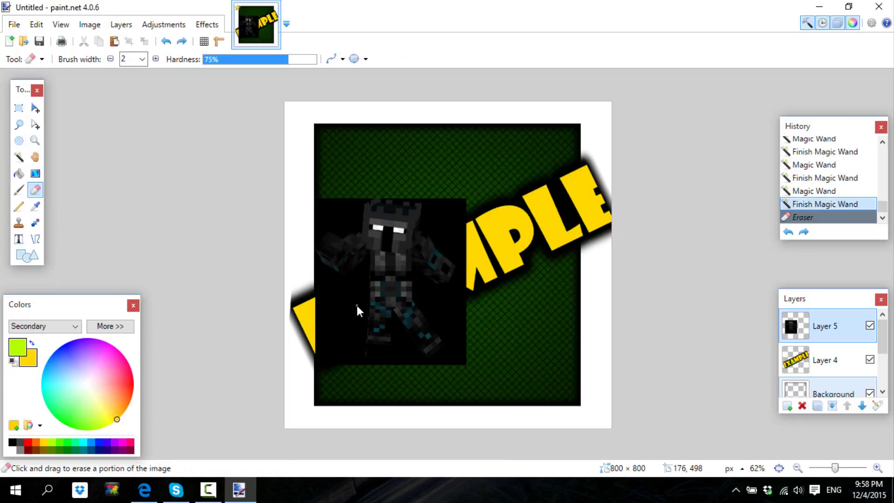
key(ctrl+z)
key(ctrl+z)
key(ctrl+z)
key(ctrl+z)
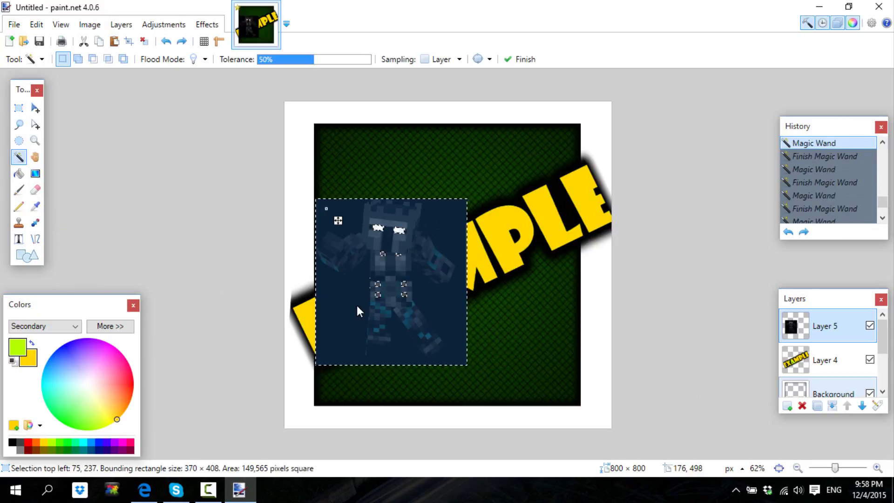
Step: Try deleting the area selected with the Magic Wand on the character layer, and undo the deletion
key(Delete)
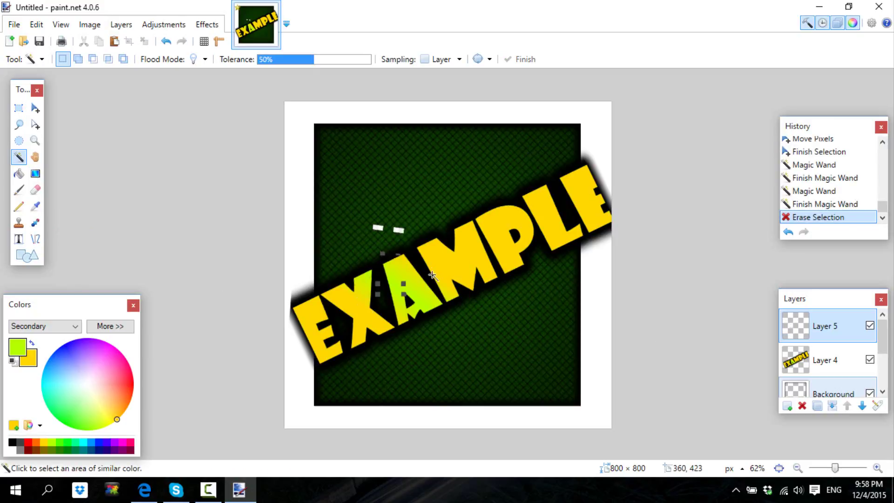
key(ctrl+z)
key(ctrl+z)
key(ctrl+z)
click(451, 285)
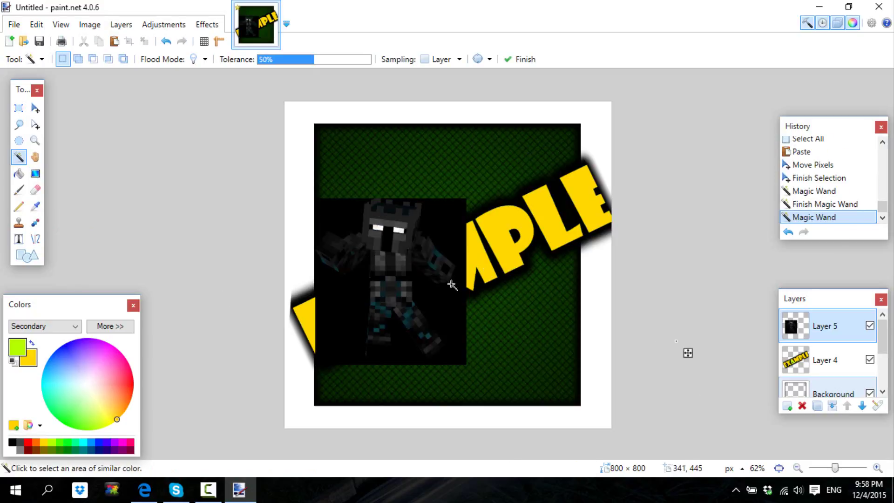
Step: Select everything on the character layer and erase the pasted character
click(35, 108)
key(ctrl+a)
click(404, 263)
key(Delete)
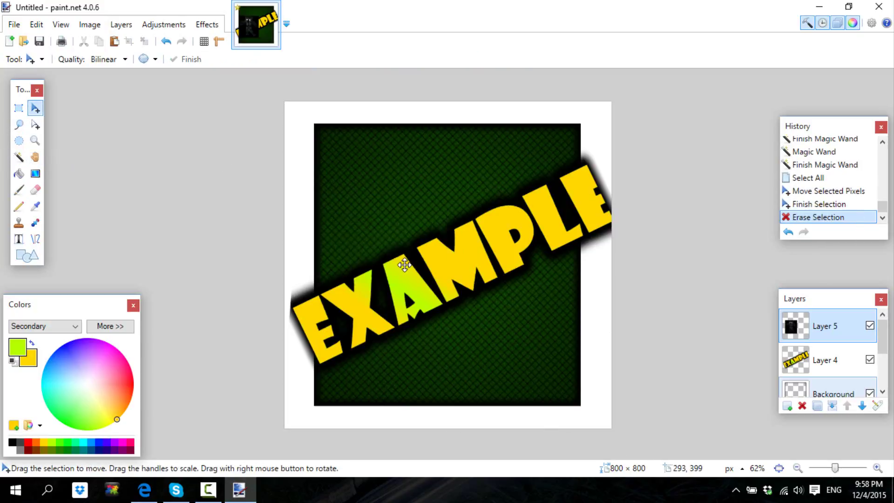
Step: Switch to the Edge browser and try to save the character photo as untitled.png in the THUMBNAIL STUFF folder
click(176, 489)
click(158, 492)
right_click(464, 187)
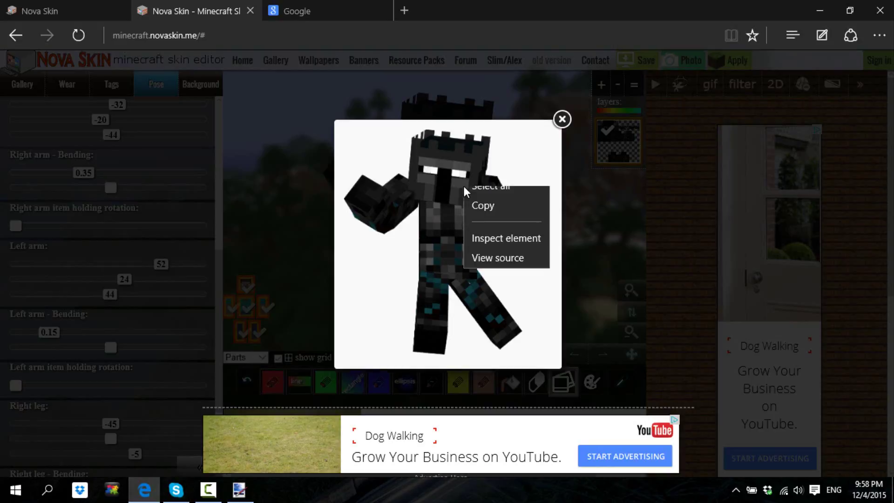
click(511, 199)
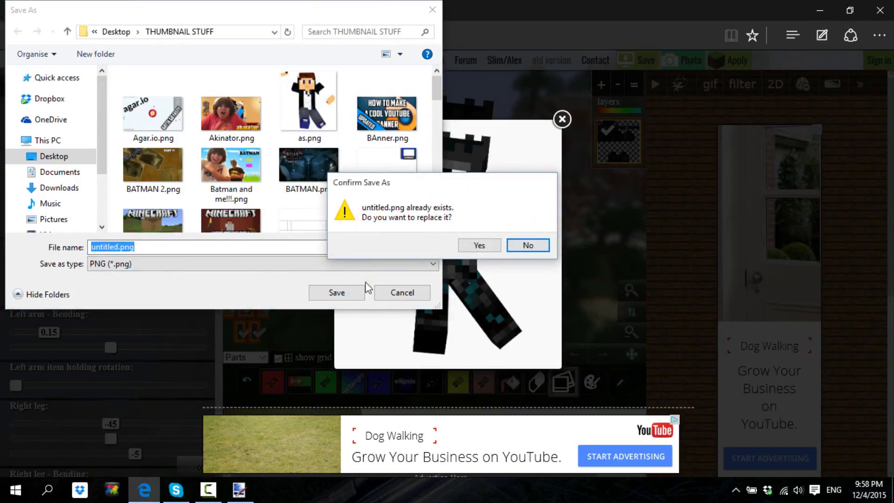
click(541, 247)
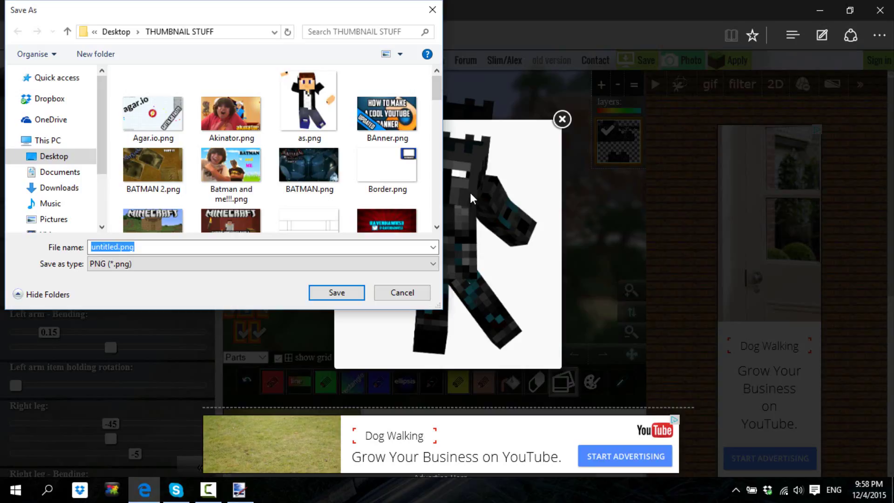
click(431, 9)
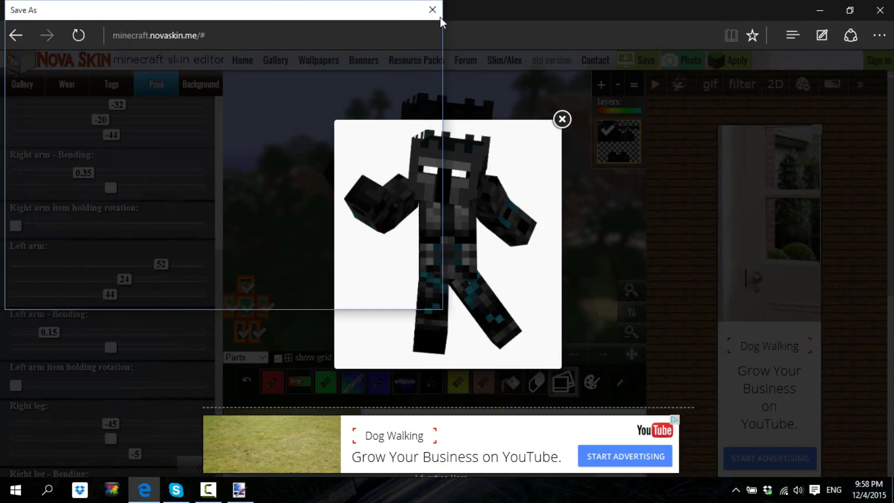
Step: Dismiss the character photo and close the Nova Skin skin editor page
click(562, 119)
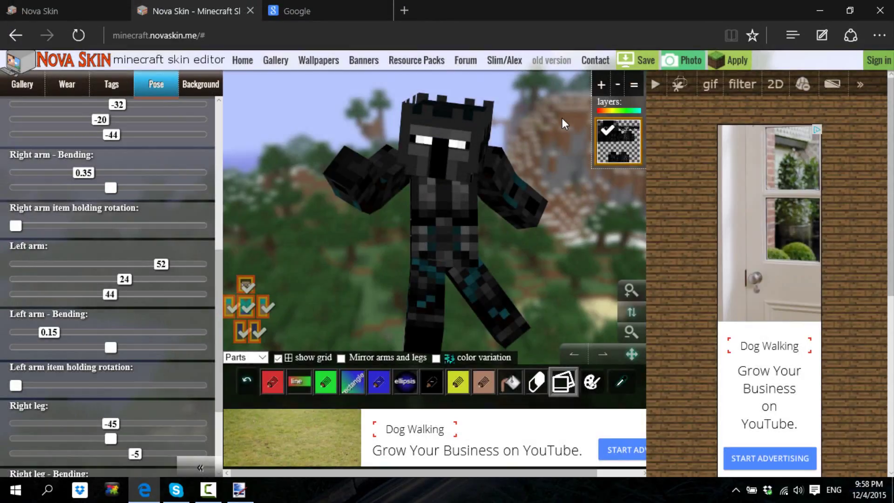
click(251, 11)
click(239, 13)
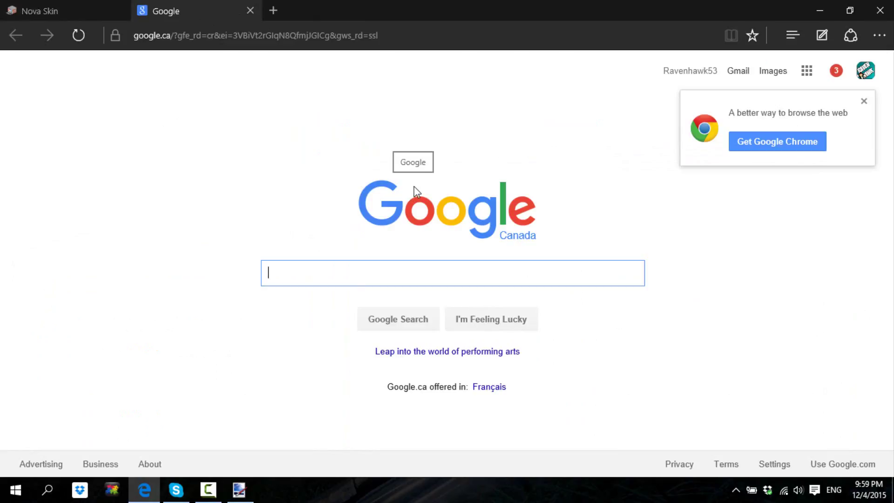
Step: Search Google for "controller" and show the image results
text(cont)
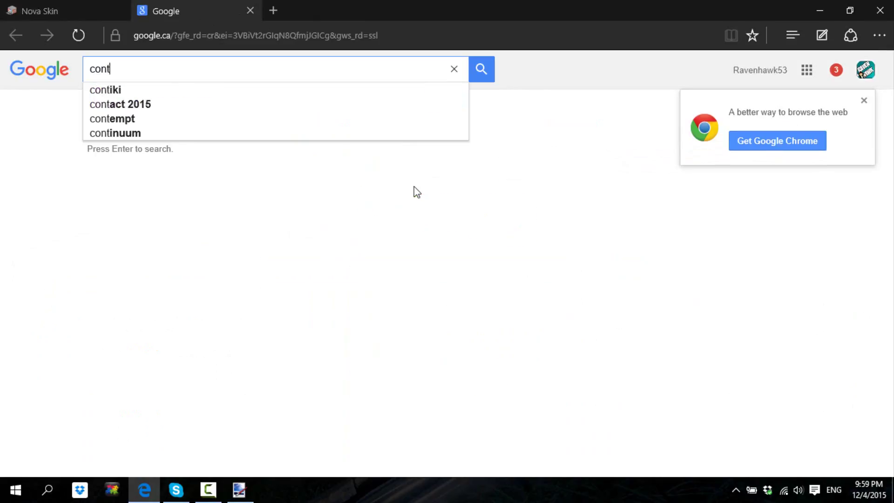
text(rooler)
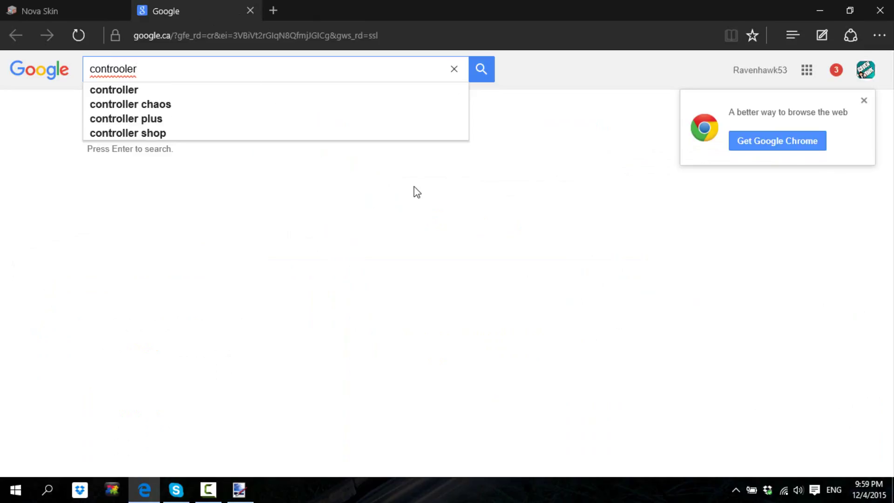
click(195, 89)
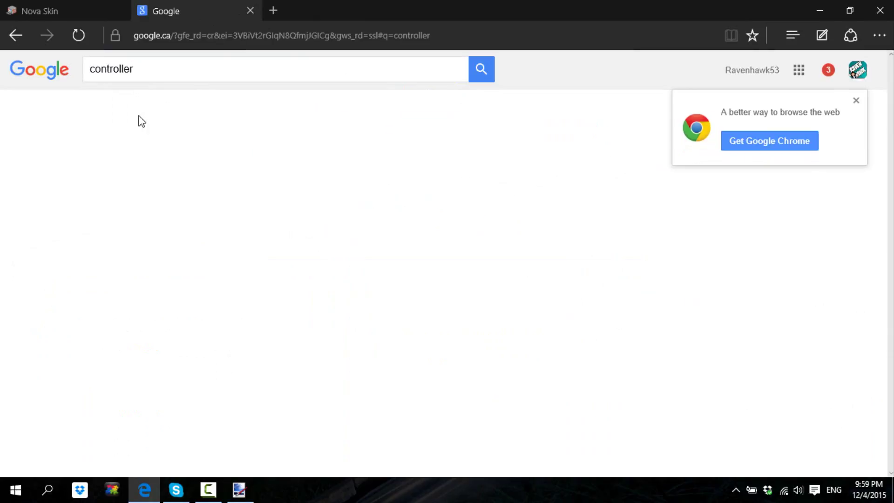
click(145, 112)
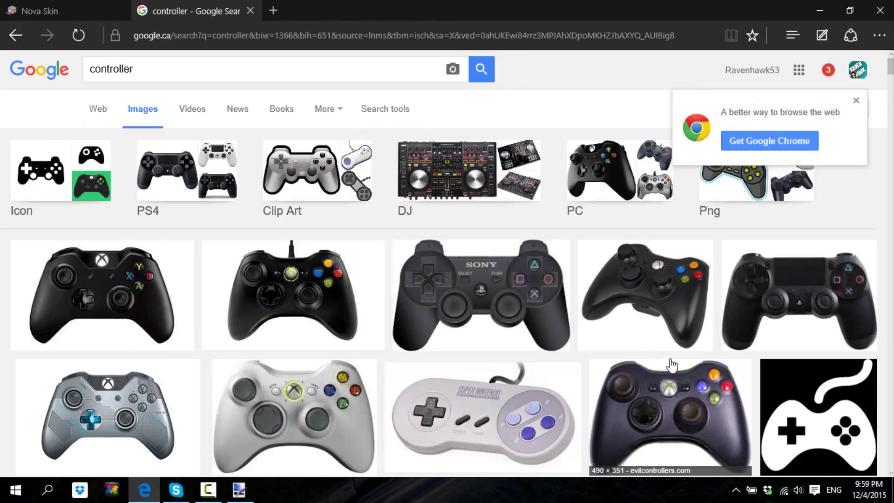
Step: Open the black PlayStation 4 controller image with the transparent background from the results and copy it
scroll(670, 365, down, 3)
scroll(680, 326, up, 1)
scroll(693, 279, down, 3)
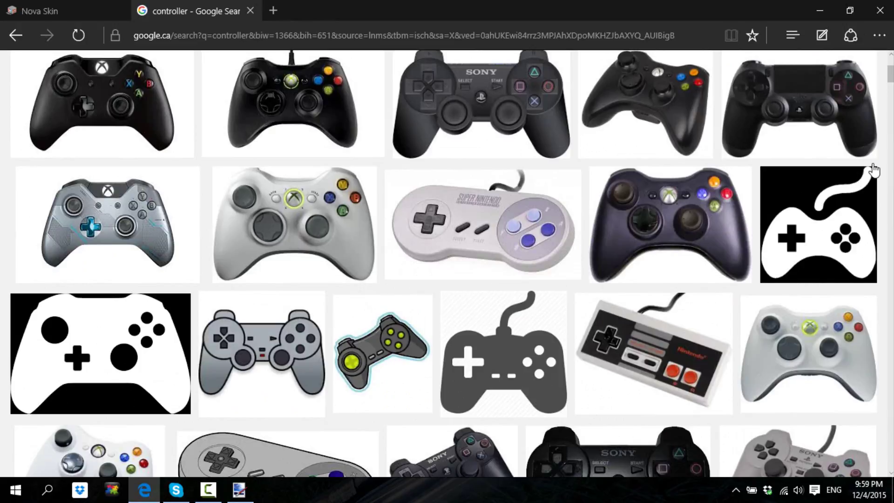
scroll(744, 260, down, 3)
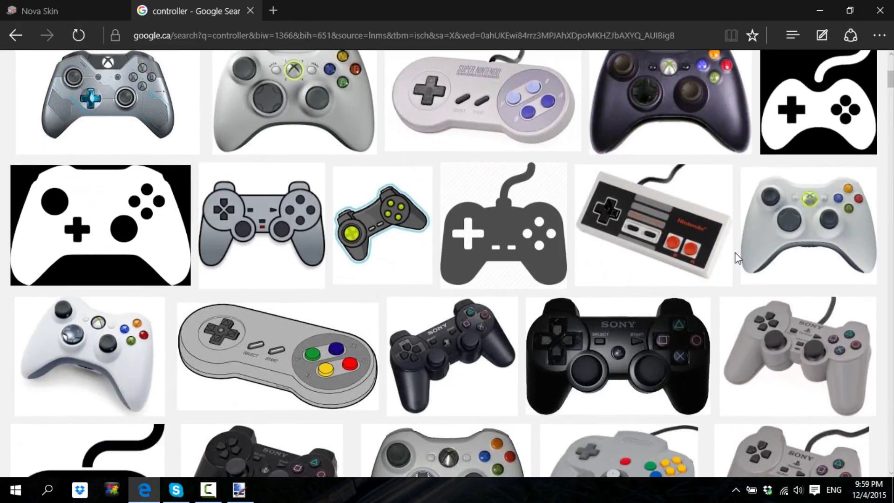
scroll(736, 259, down, 1)
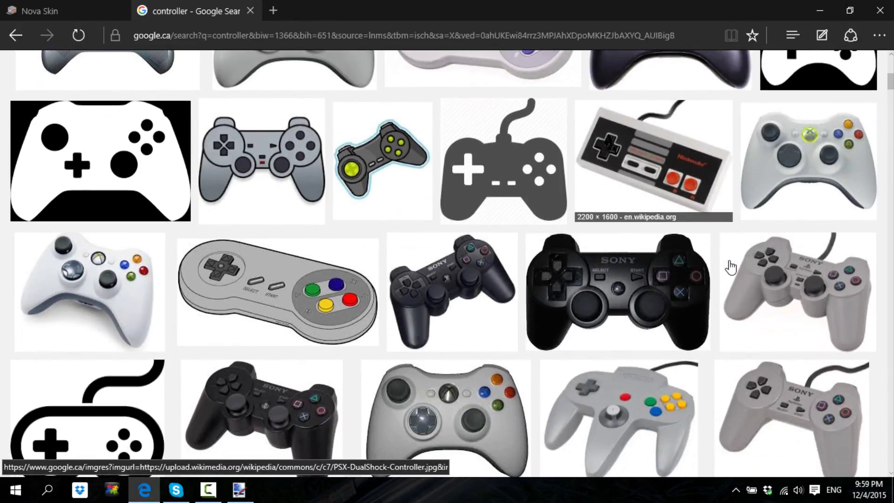
scroll(730, 266, down, 1)
scroll(745, 262, up, 7)
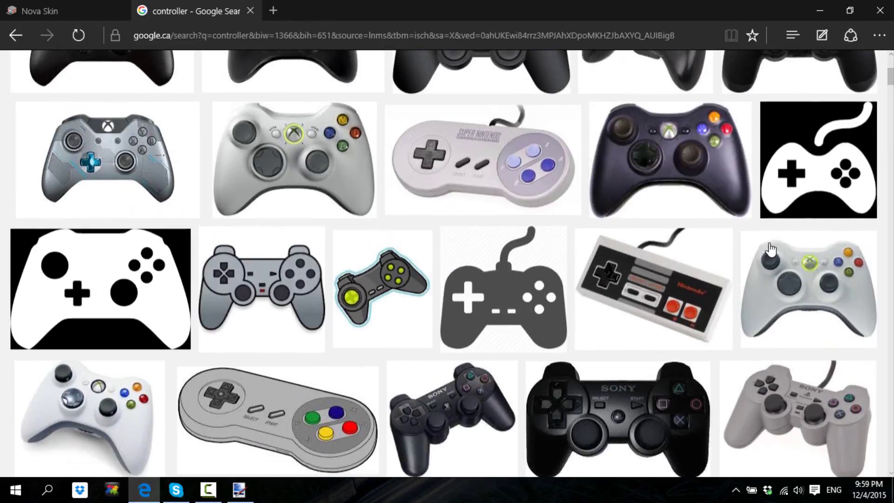
click(769, 260)
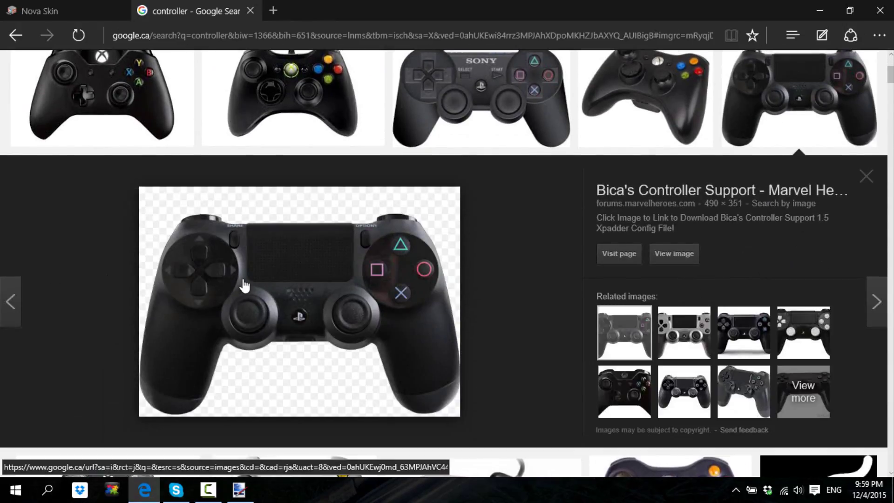
right_click(241, 282)
click(254, 213)
Step: Switch to paint.net and paste the controller onto a new layer above Layer 5
click(239, 489)
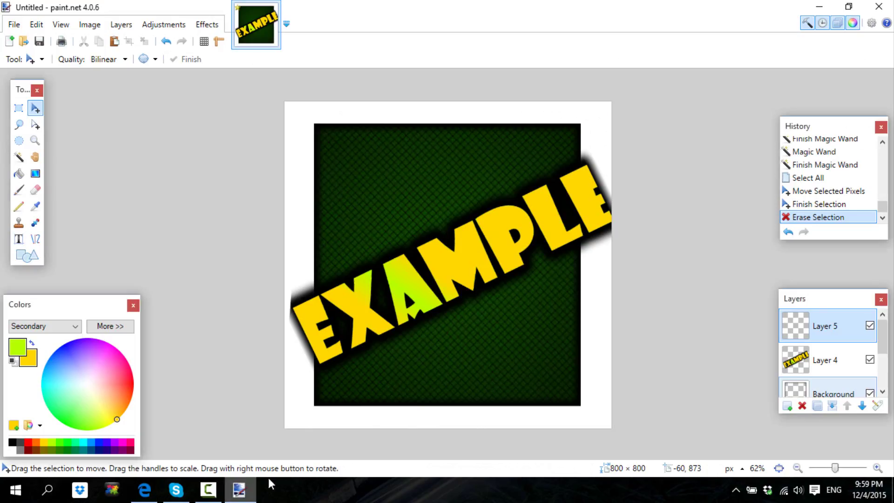
click(783, 409)
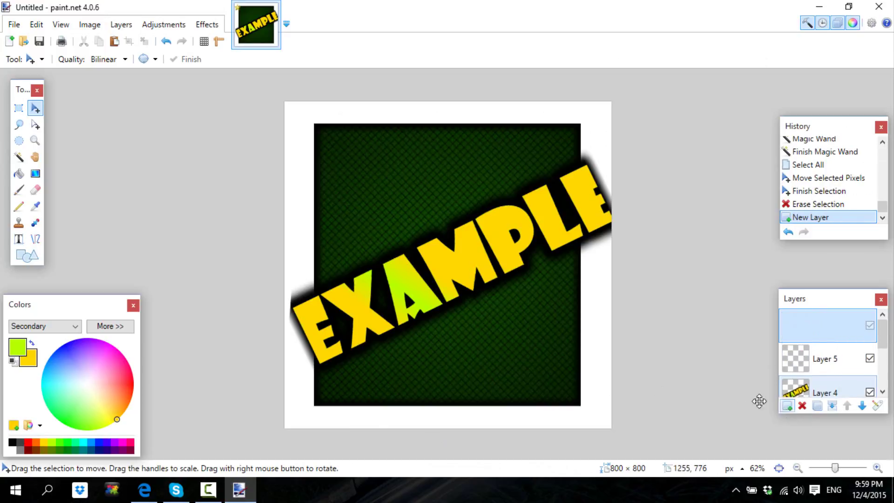
key(ctrl+v)
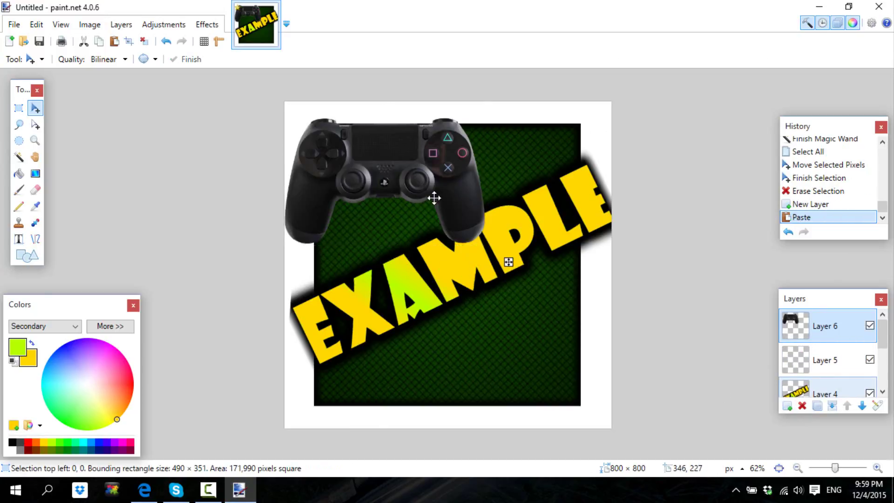
Step: Rotate the controller clockwise and move it over the end of the EXAMPLE text, with its selection at about 281, -41
drag(433, 195, 487, 266)
drag(535, 164, 575, 250)
drag(478, 219, 540, 201)
Step: Reorder the controller's layer so it sits below the EXAMPLE text on Layer 4 and directly above Background
click(862, 405)
click(862, 405)
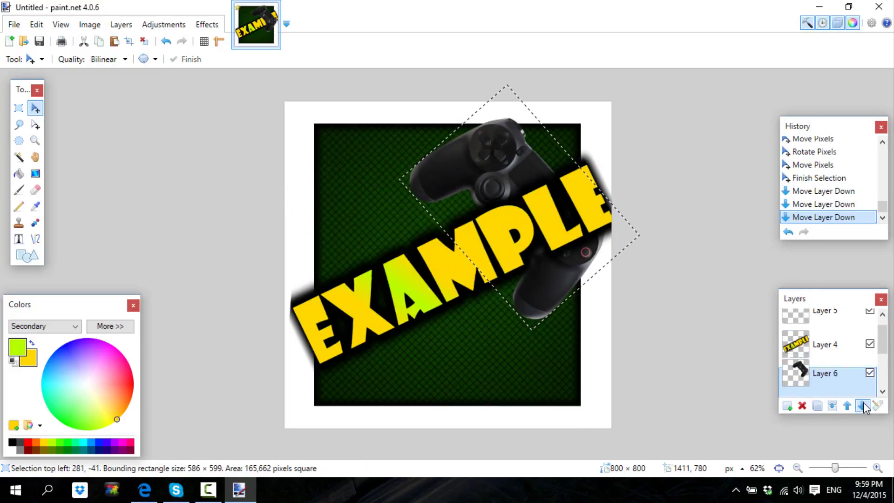
click(862, 405)
click(847, 406)
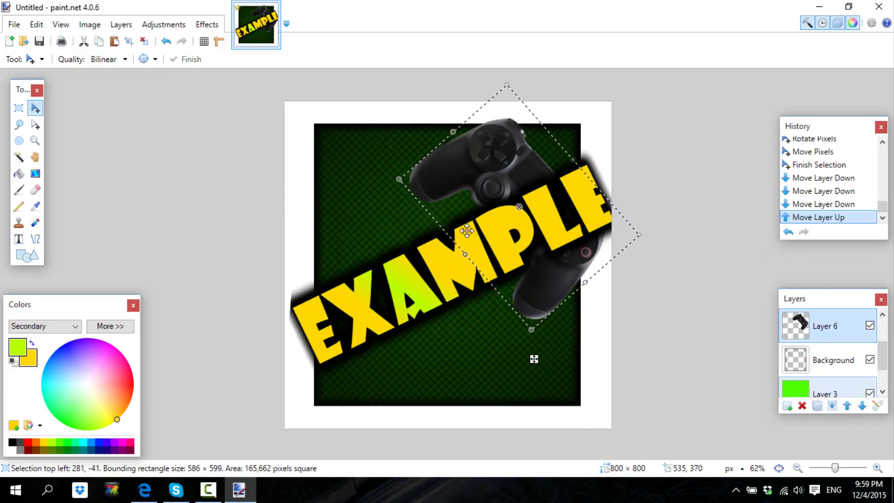
Step: Shrink the controller to a bounding size of about 380 × 305, rotate it to -16.77° and place it at about 355, 26
drag(451, 134, 521, 177)
drag(533, 218, 505, 172)
drag(433, 152, 441, 155)
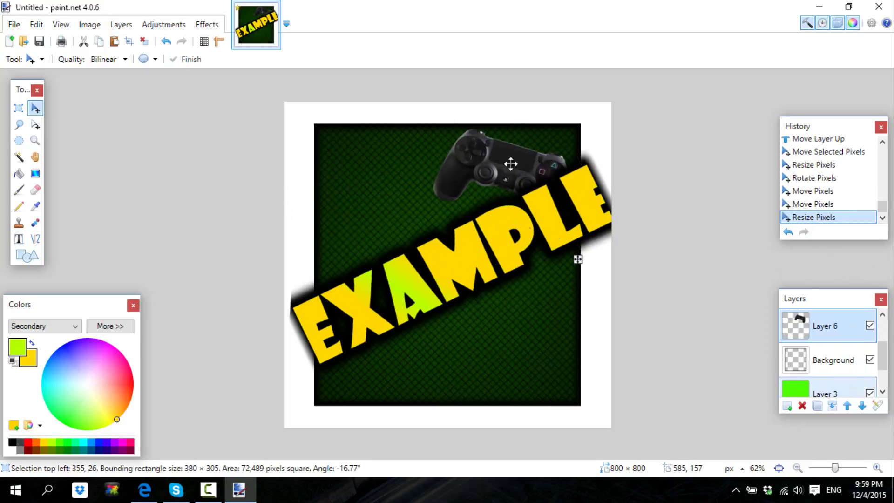
Step: Move the controller below the EXAMPLE text and shrink it to a bounding size of about 327 × 277 at about 405, 458
drag(509, 167, 512, 319)
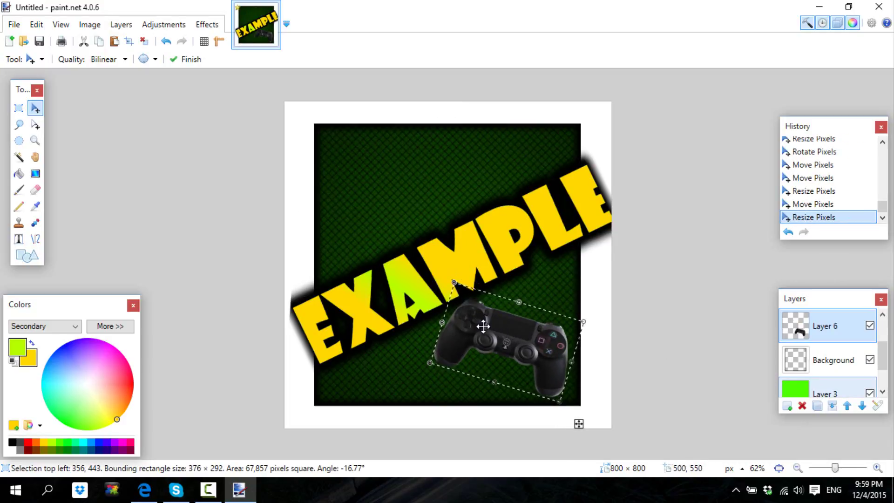
drag(446, 323, 465, 329)
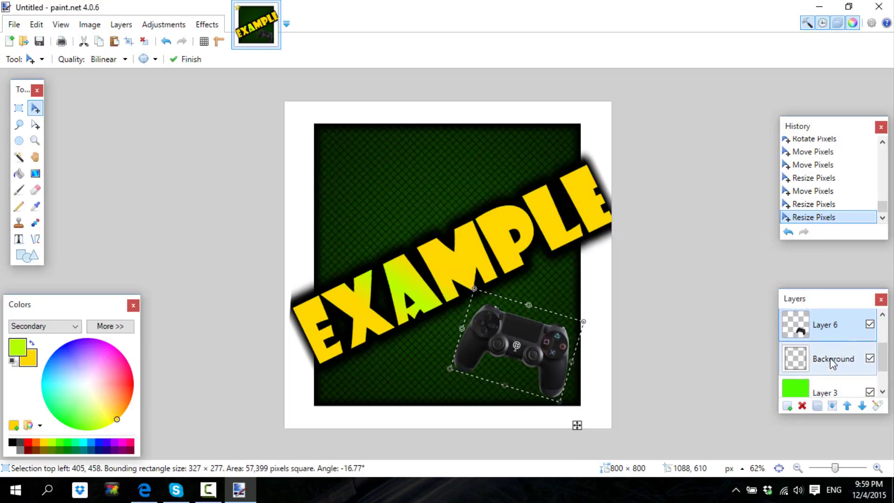
scroll(869, 354, down, 1)
scroll(870, 350, up, 2)
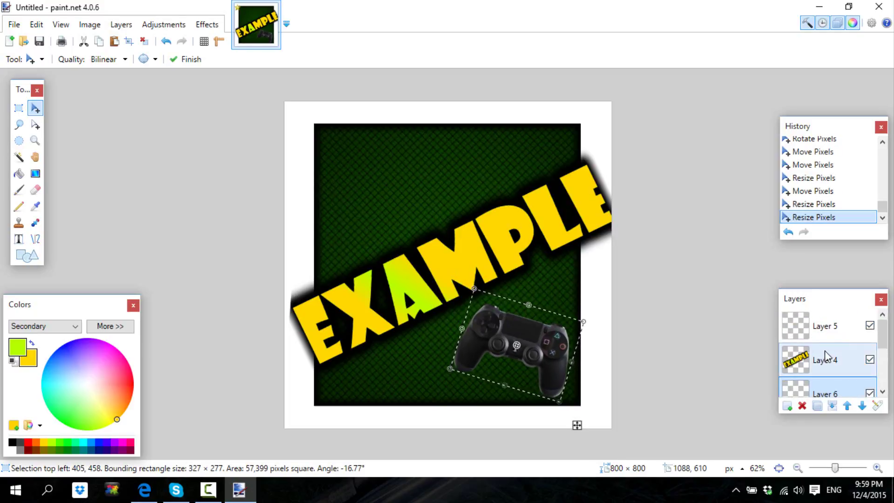
Step: Erase the EXAMPLE text from Layer 4
click(831, 358)
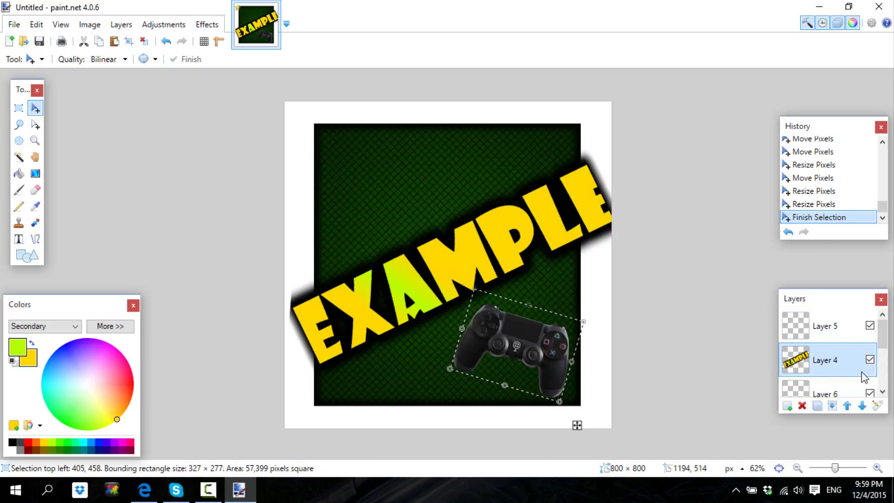
key(ctrl+a)
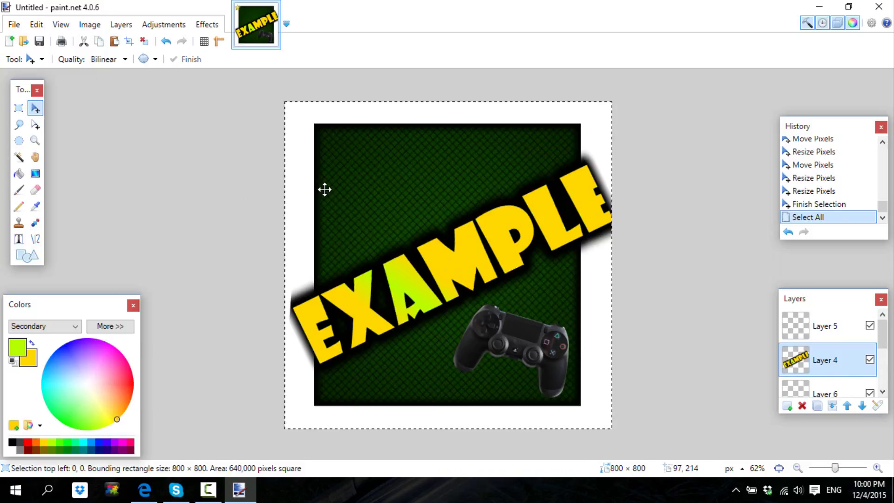
key(Delete)
Step: Write GAMING and OUTING as two centred lines in size 144 Showcard Gothic on Layer 4, positioned across the green texture
click(19, 239)
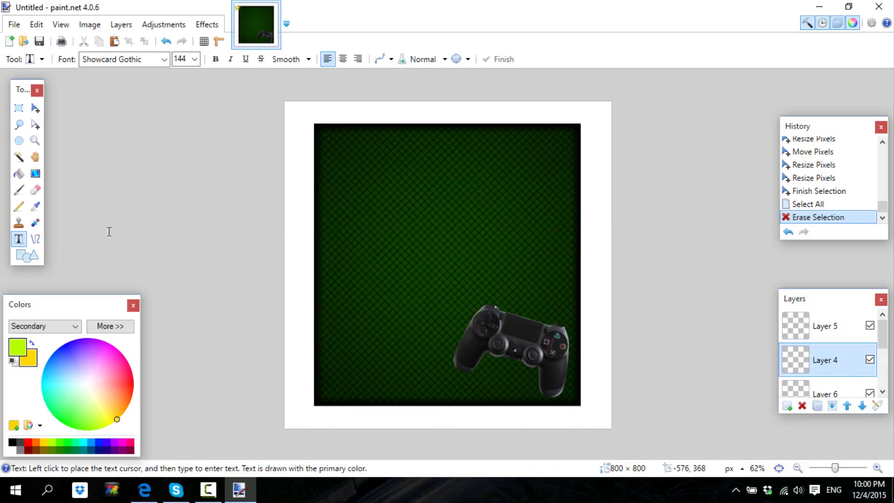
click(350, 126)
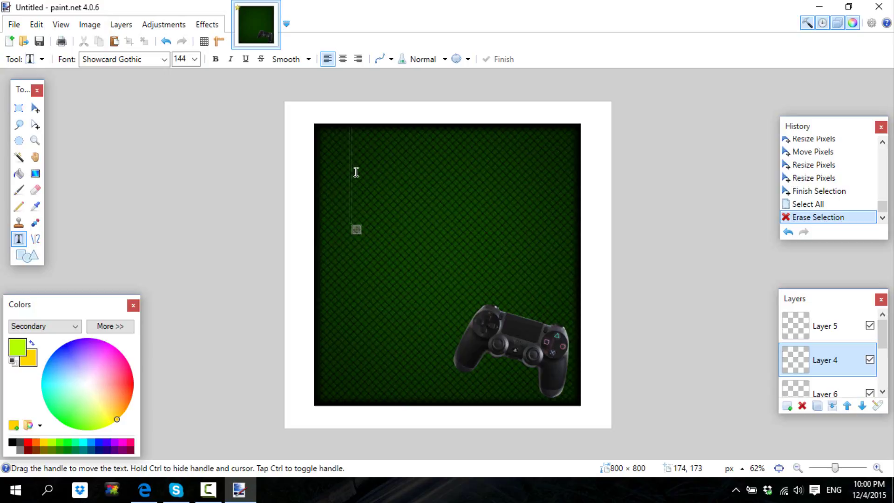
text(GAM)
text(IN)
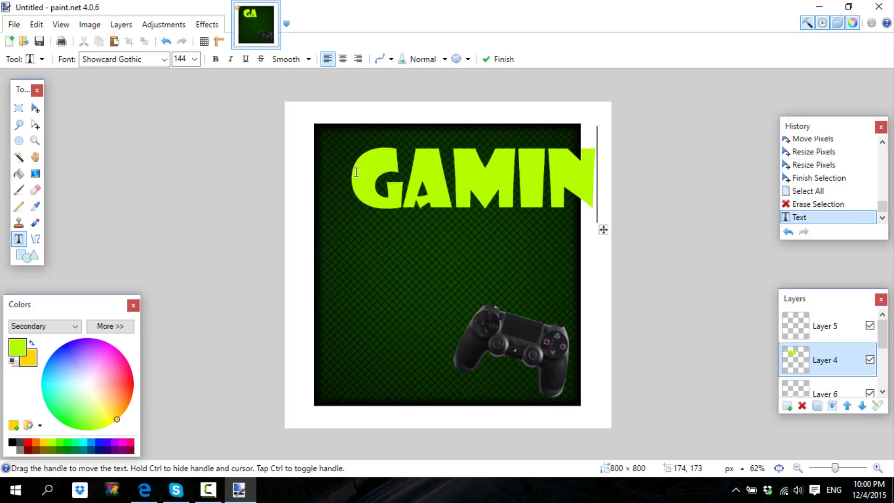
key(Return)
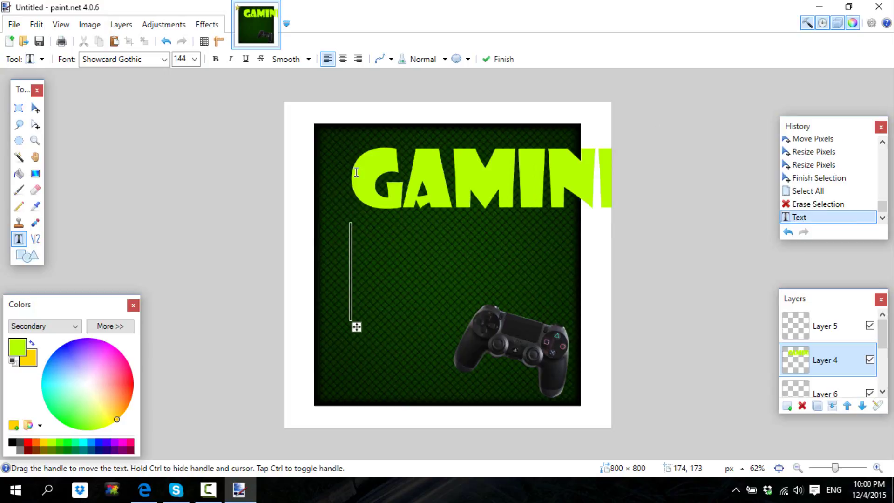
text(OUTING)
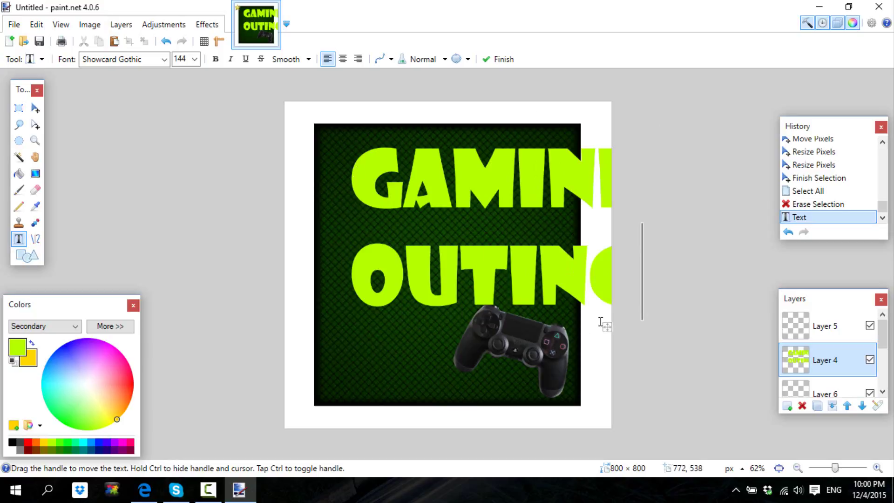
drag(607, 327, 574, 329)
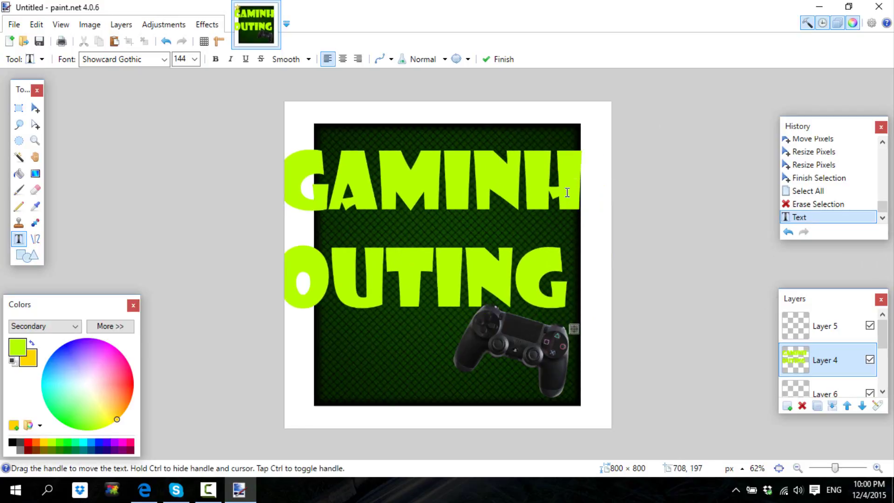
key(BackSpace)
text(G)
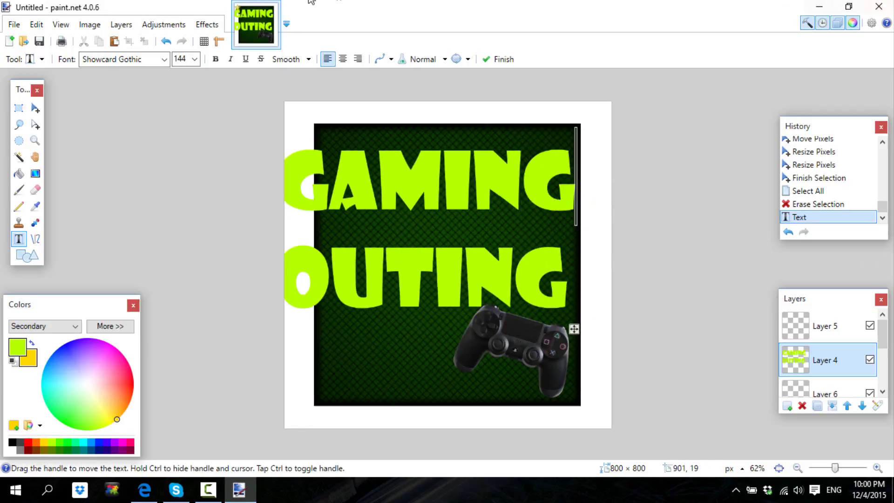
click(343, 60)
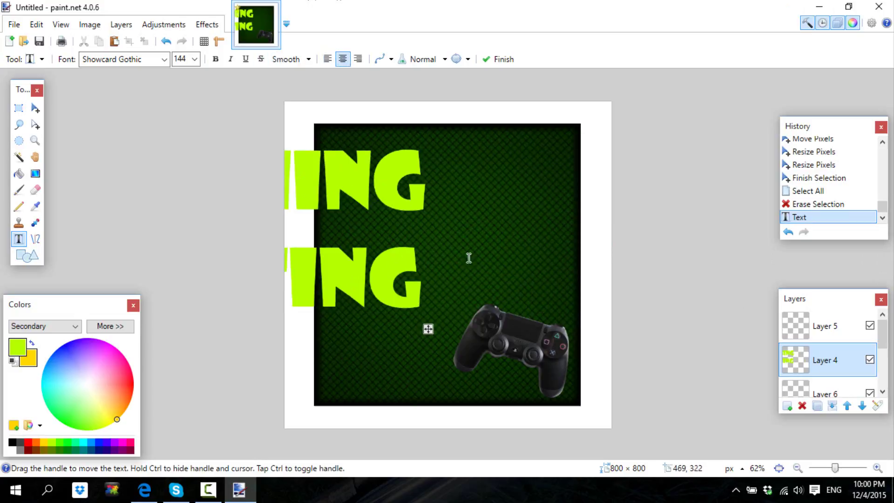
drag(429, 329, 591, 340)
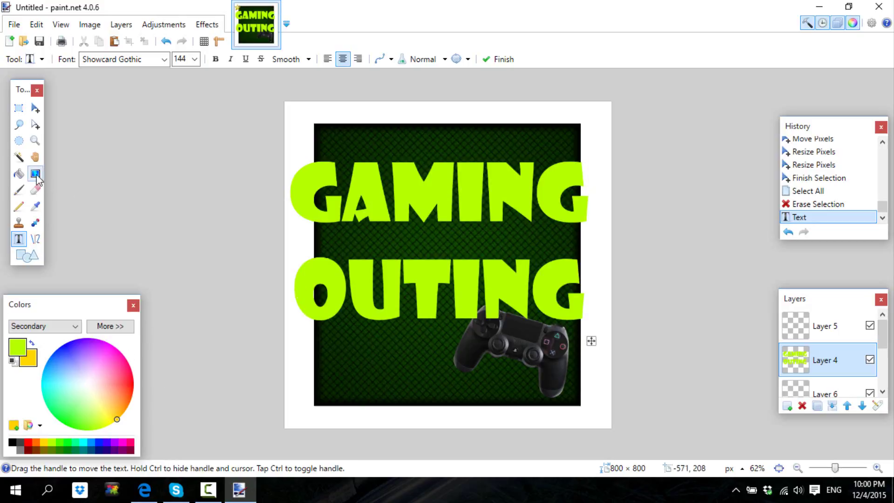
Step: Select the GAMING OUTING lettering and fill it with a reflected green-to-yellow gradient about 250 pixels long at about 30°
click(18, 156)
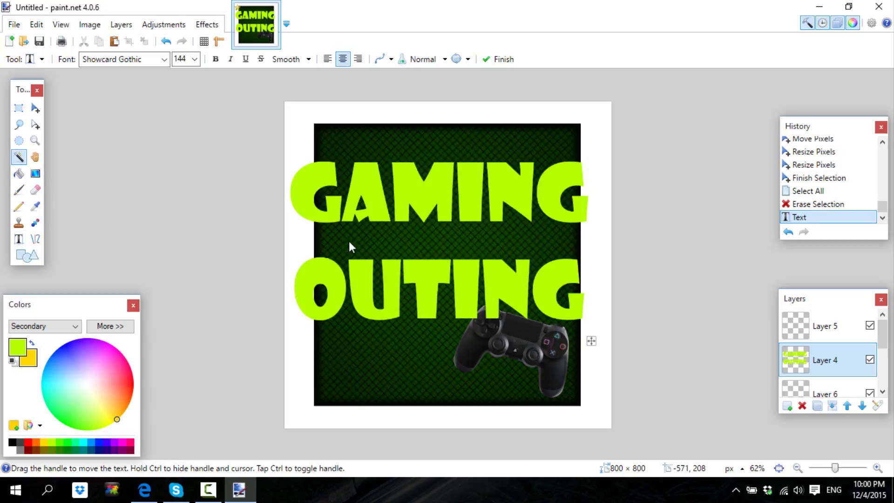
click(307, 203)
key(g)
click(494, 229)
drag(479, 213, 567, 162)
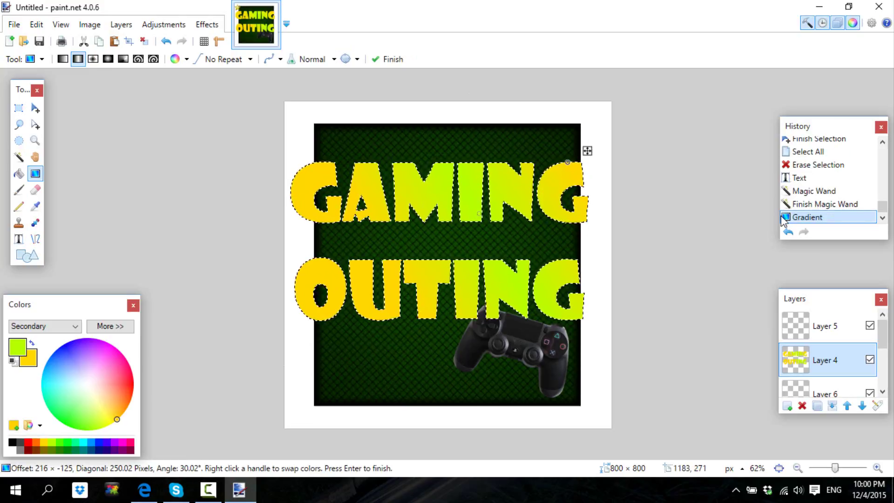
Step: Select all of Layer 4 and reapply the Drop Shadow effect to the GAMING OUTING lettering
key(ctrl+a)
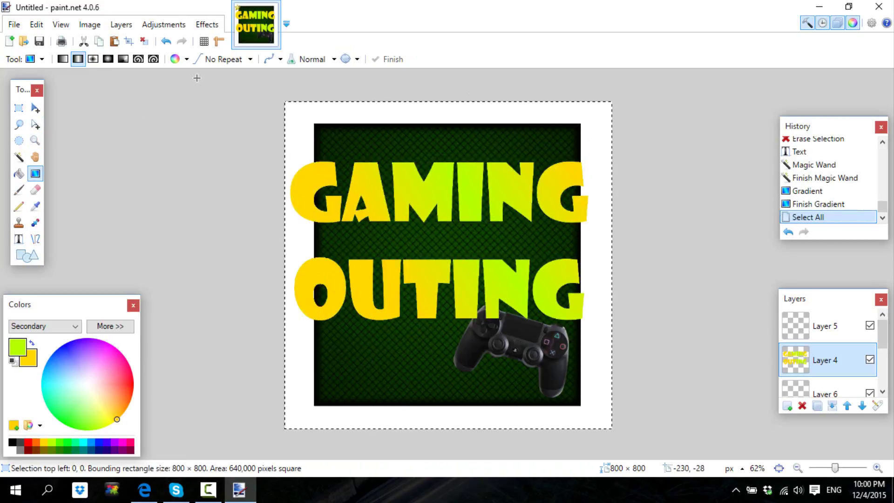
click(207, 24)
click(273, 42)
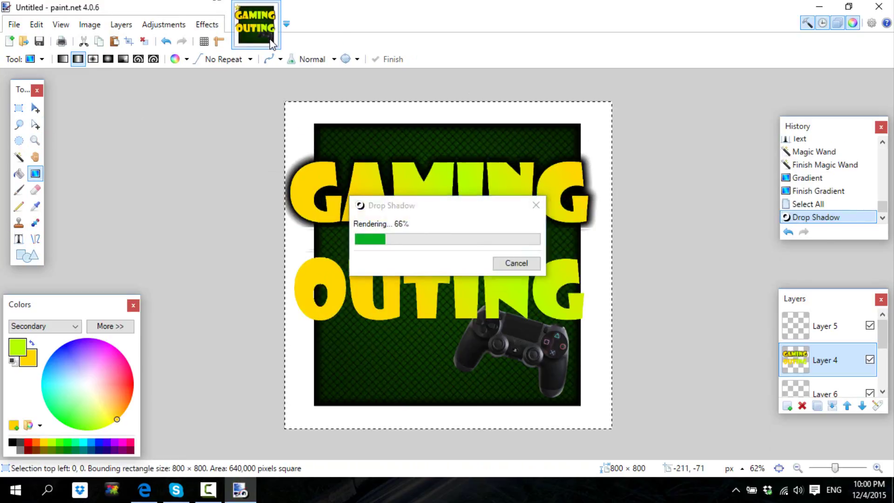
Step: Rotate the GAMING OUTING text to about 22.17° and place its selection at about -77, -111, partly over the controller
click(35, 108)
click(388, 208)
drag(450, 79, 407, 78)
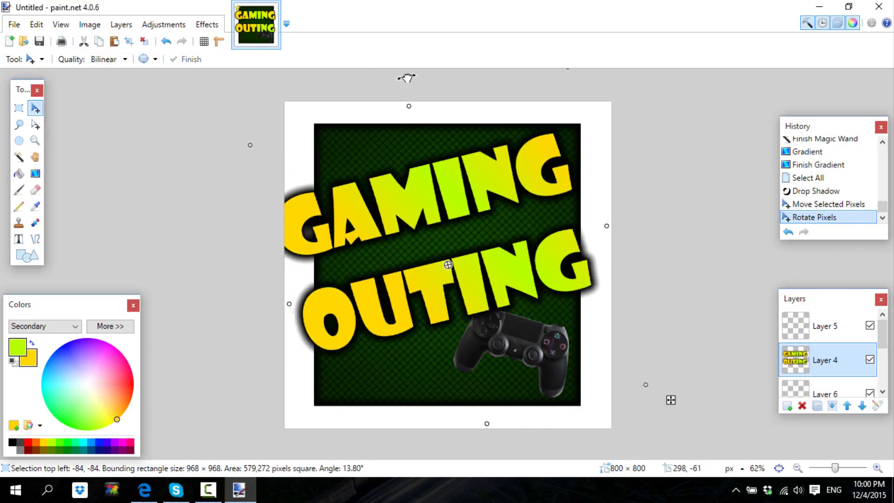
drag(414, 243, 435, 254)
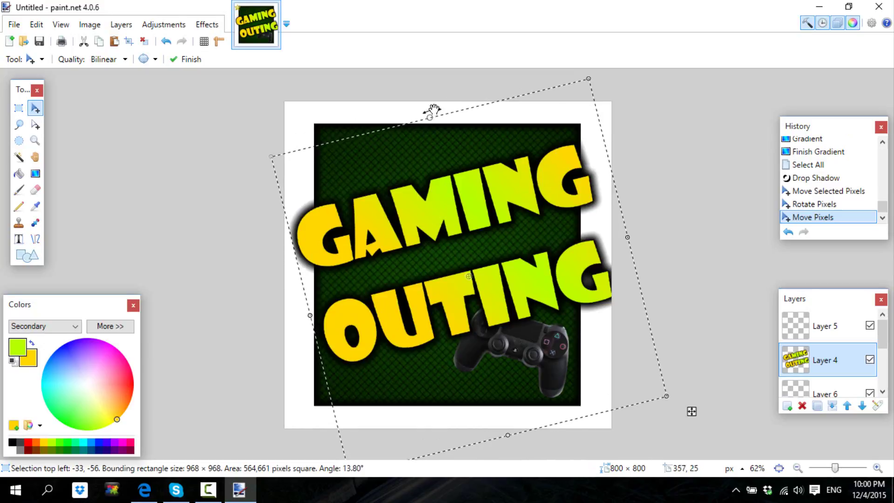
drag(434, 110, 418, 113)
mouse_move(471, 174)
mouse_down()
mouse_move(455, 169)
mouse_move(463, 180)
mouse_up()
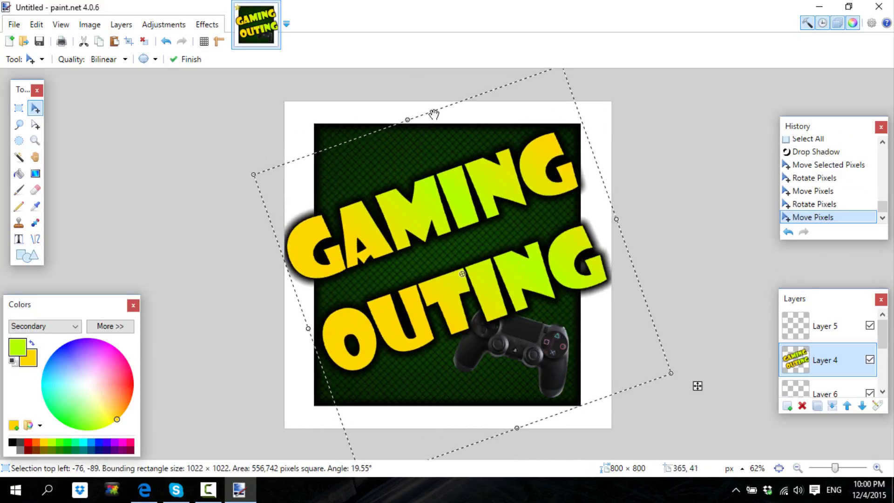
drag(434, 113, 402, 105)
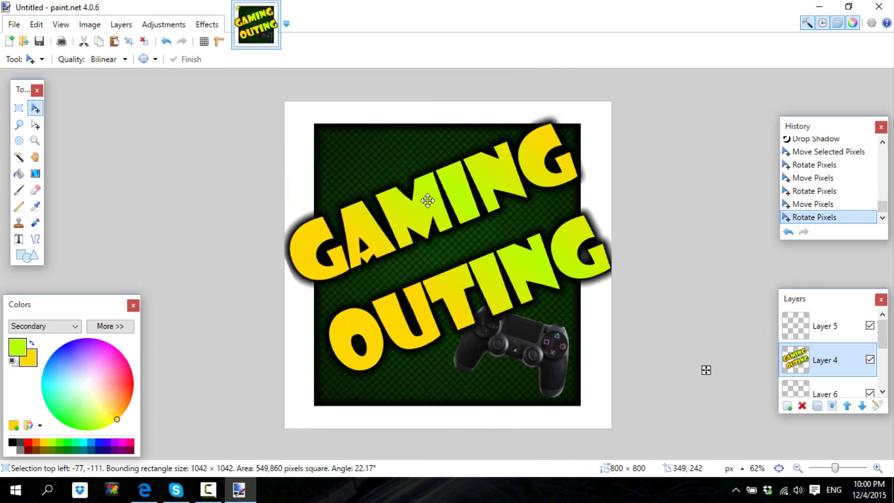
click(427, 200)
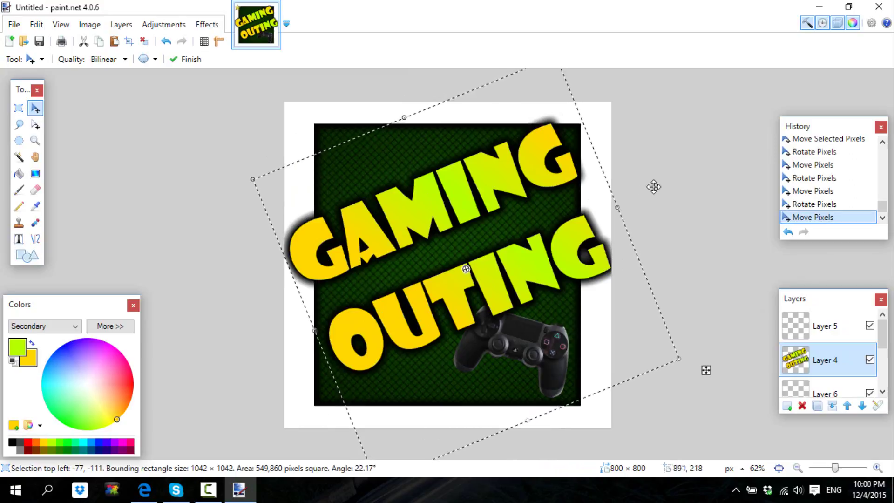
Step: Erase the contents of Layer 5 and delete that layer from the image
key(ctrl+a)
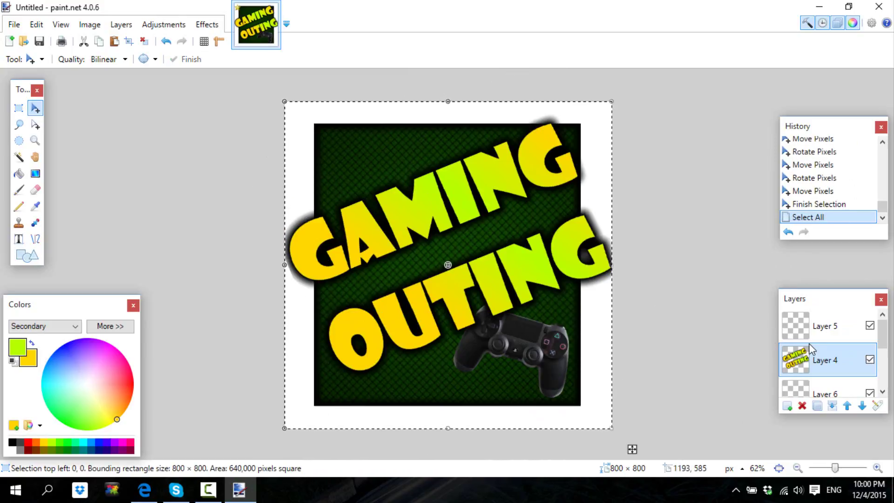
scroll(810, 349, down, 3)
scroll(811, 349, up, 3)
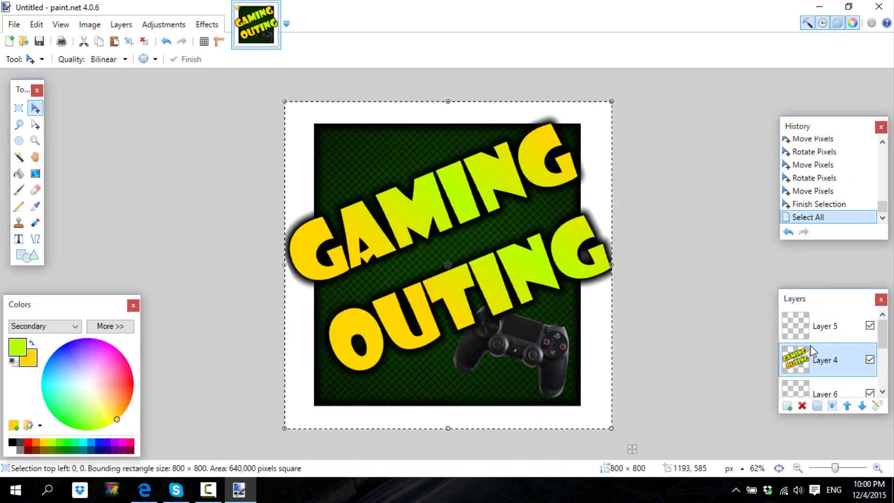
click(825, 394)
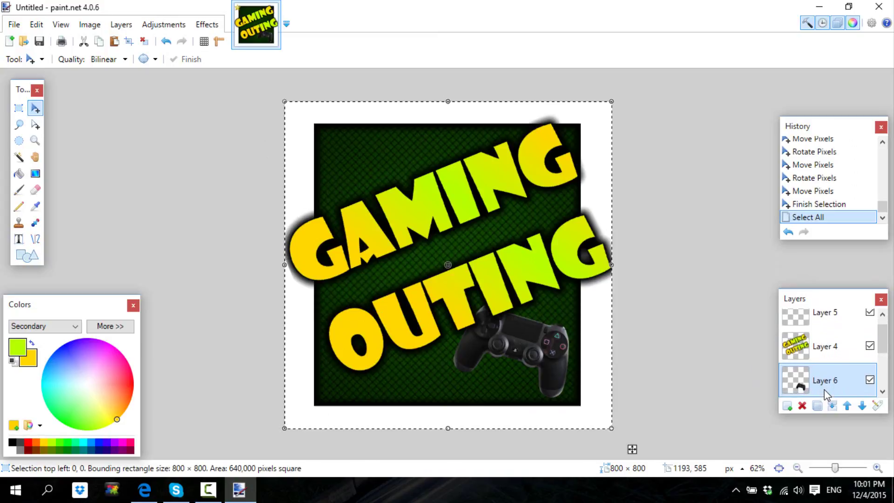
click(821, 326)
key(Delete)
scroll(835, 356, down, 3)
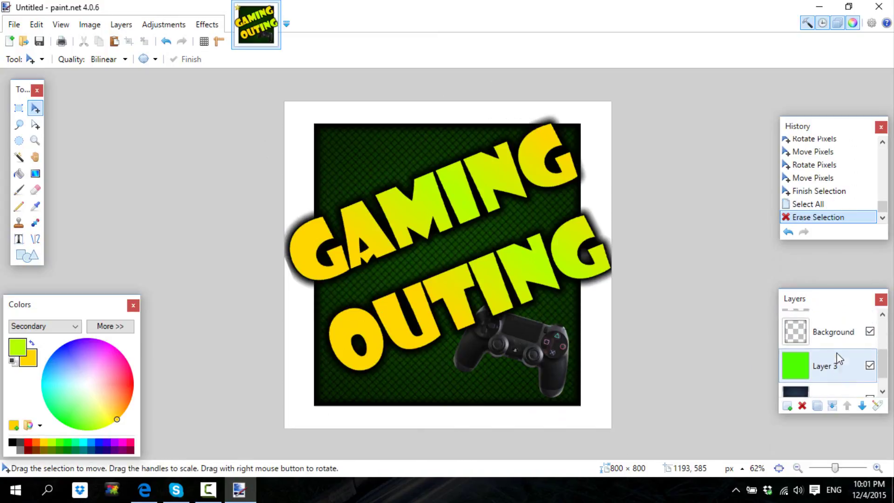
scroll(838, 359, up, 3)
scroll(838, 359, down, 3)
scroll(838, 358, up, 3)
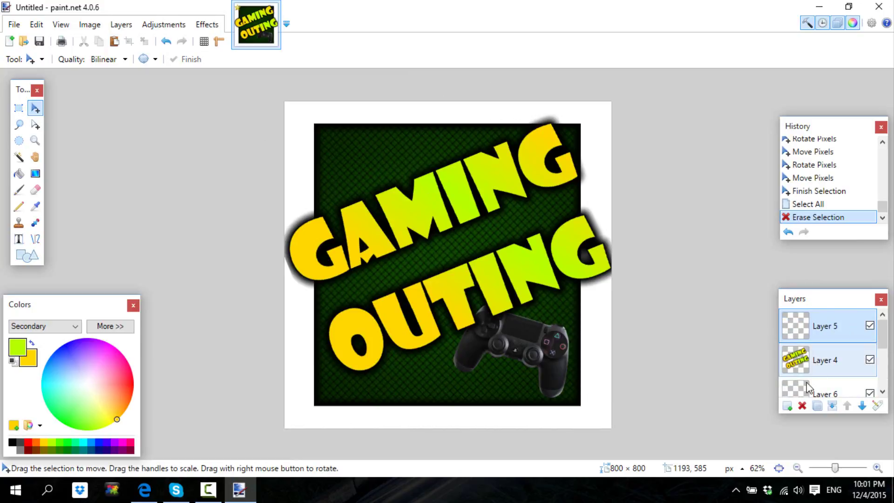
click(801, 406)
scroll(789, 373, down, 3)
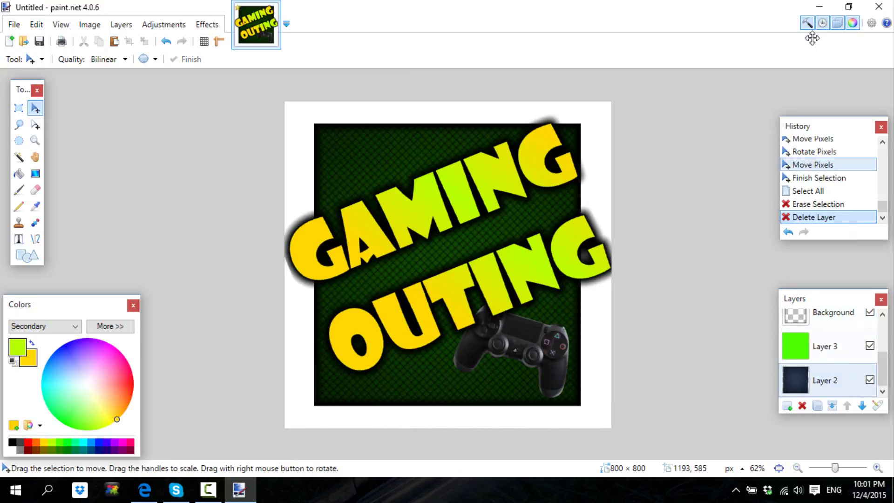
Step: Open Channel Icon.png from the desktop's THUMBNAIL STUFF folder in paint.net to view it as a sample icon, and close it
click(819, 7)
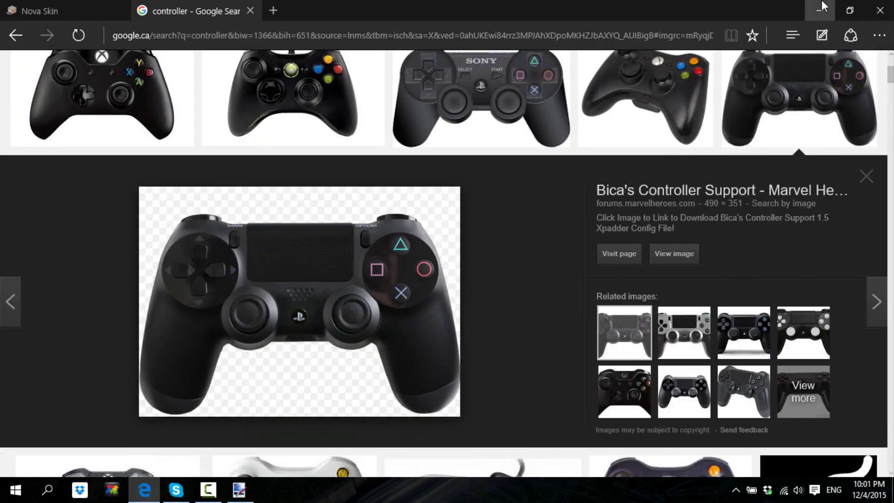
click(837, 6)
double_click(877, 88)
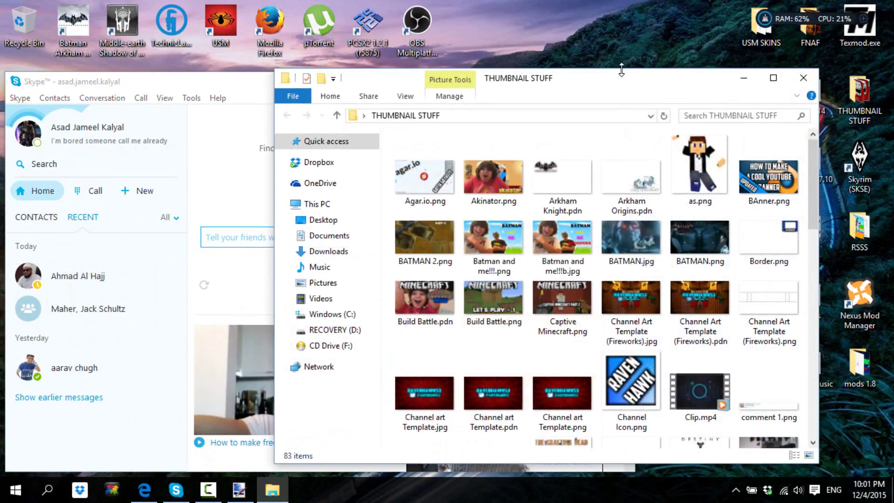
click(781, 82)
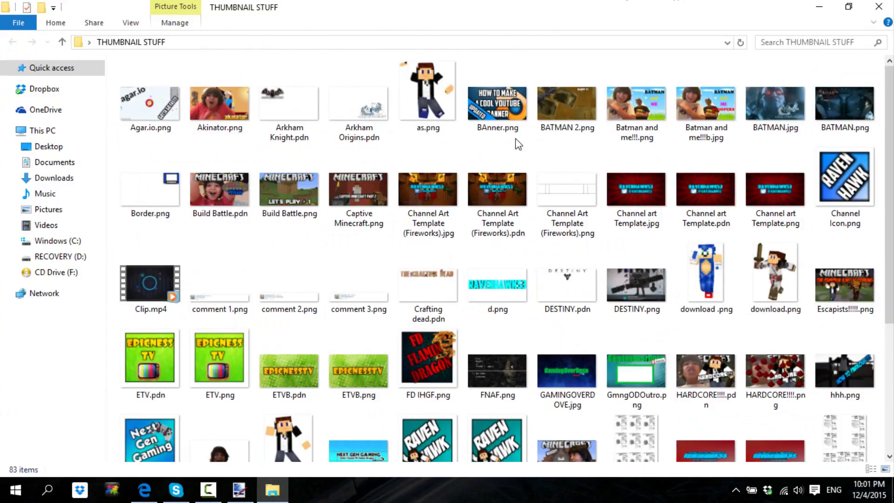
double_click(855, 163)
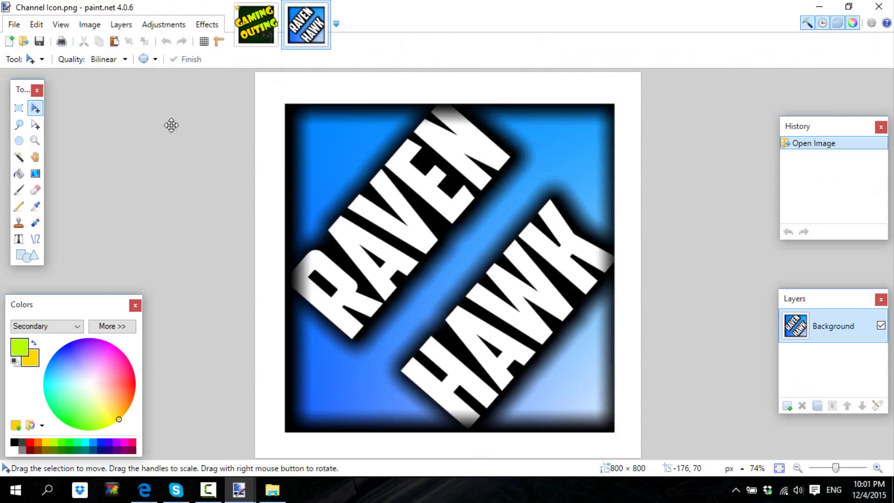
click(322, 8)
Step: Return to the THUMBNAIL STUFF folder, open ETV.png in paint.net to view it, and close it
click(819, 7)
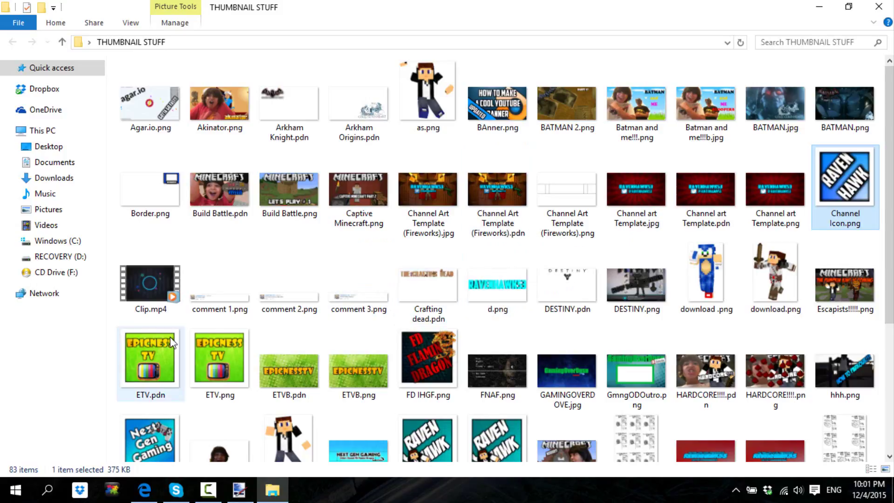
double_click(222, 366)
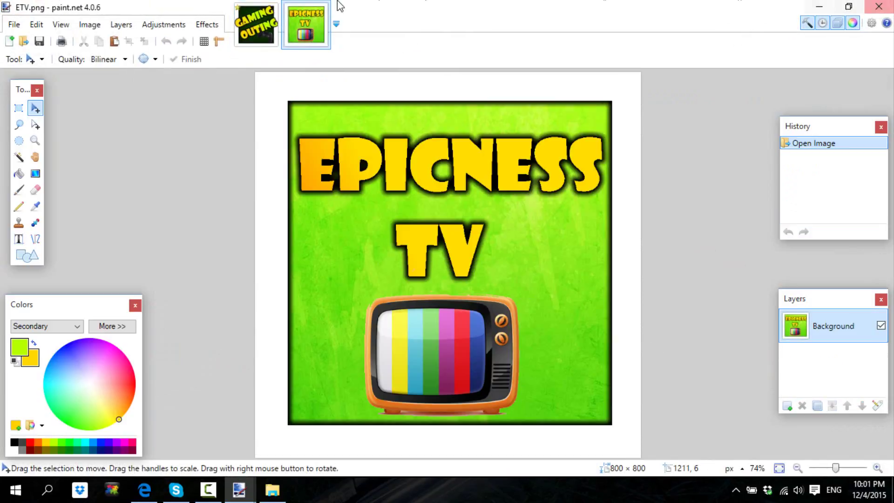
mouse_move(327, 25)
click(323, 9)
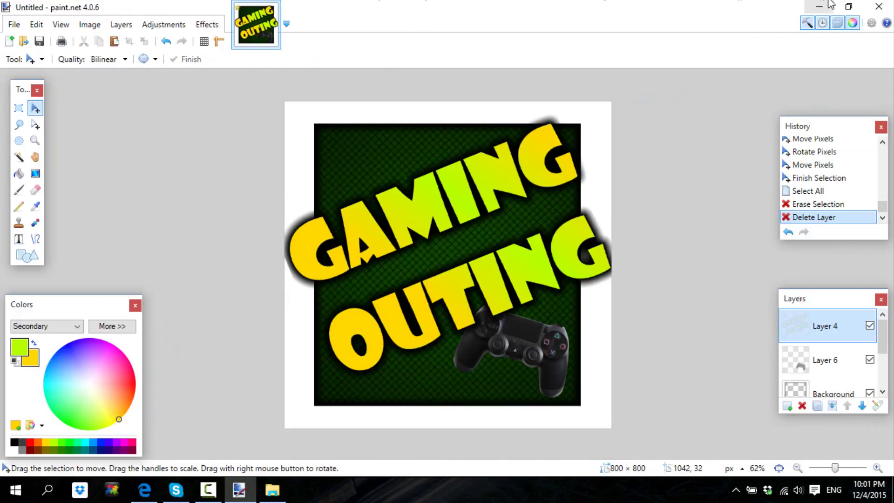
Step: Return to the THUMBNAIL STUFF folder and open FD IHGF.png in paint.net to view it
click(819, 7)
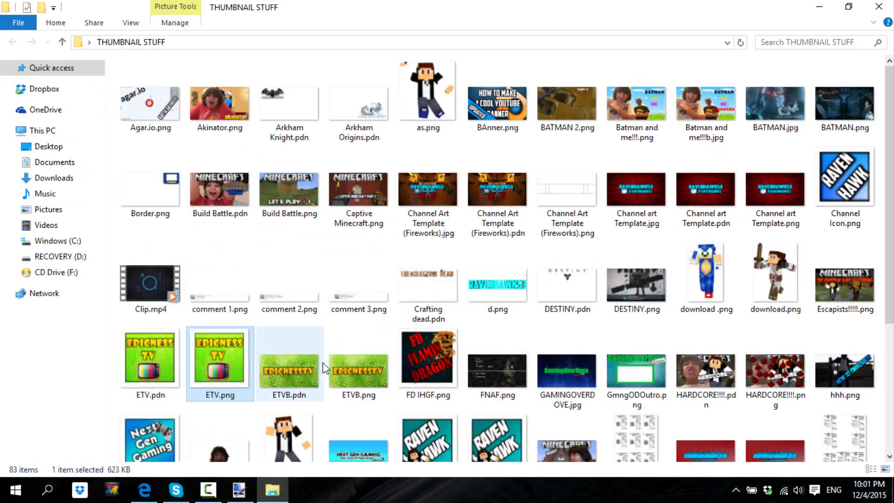
click(425, 367)
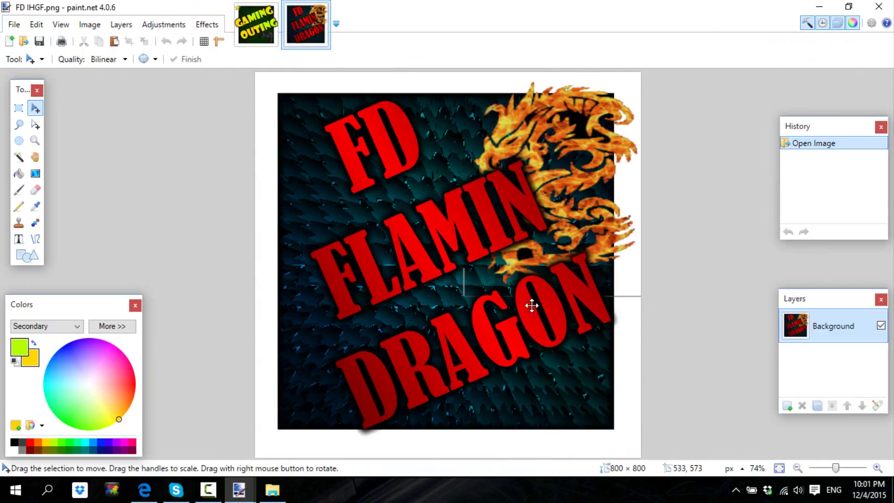
Step: Close FD IHGF.png, return to the THUMBNAIL STUFF folder, open hhhhhh.png in paint.net to view it, and close it
click(324, 8)
click(819, 6)
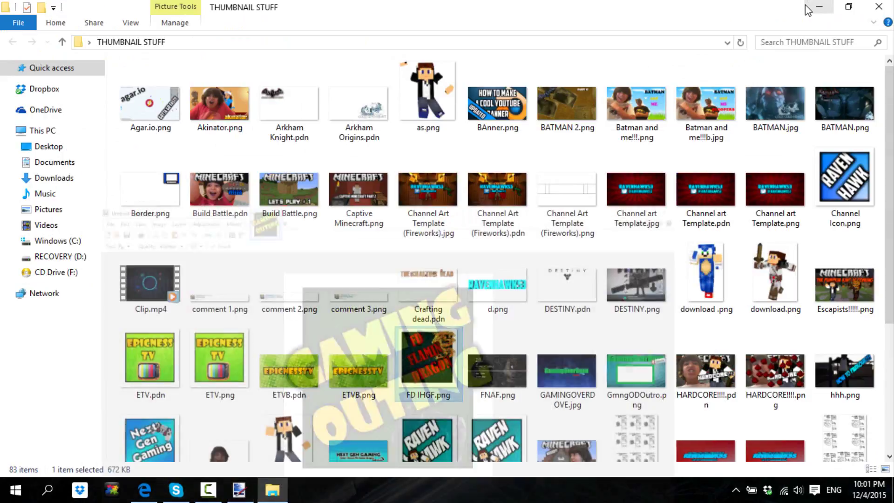
scroll(517, 405, down, 5)
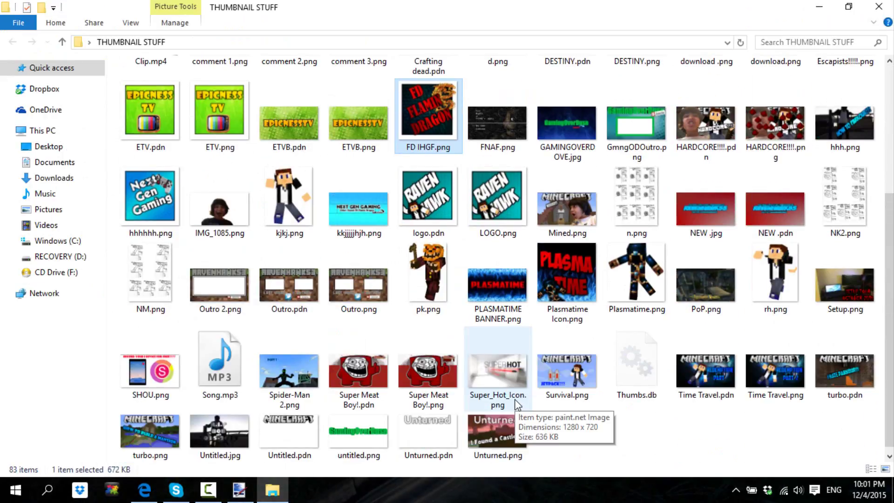
double_click(155, 177)
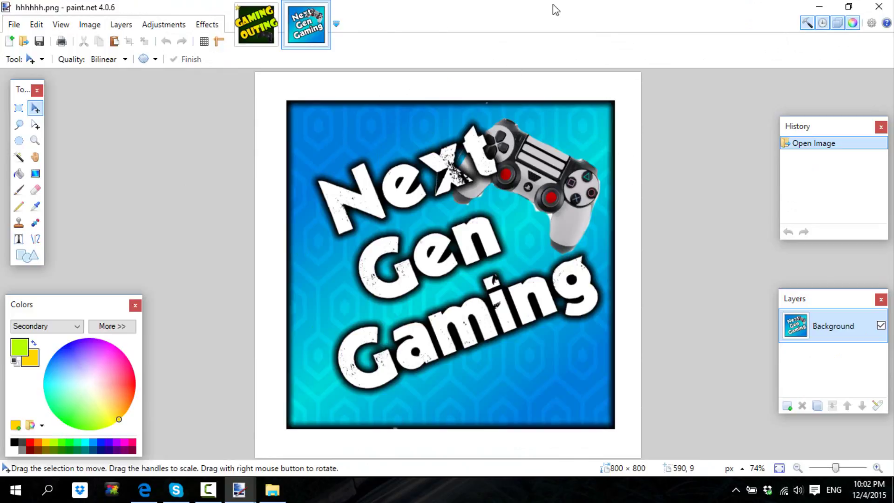
click(322, 8)
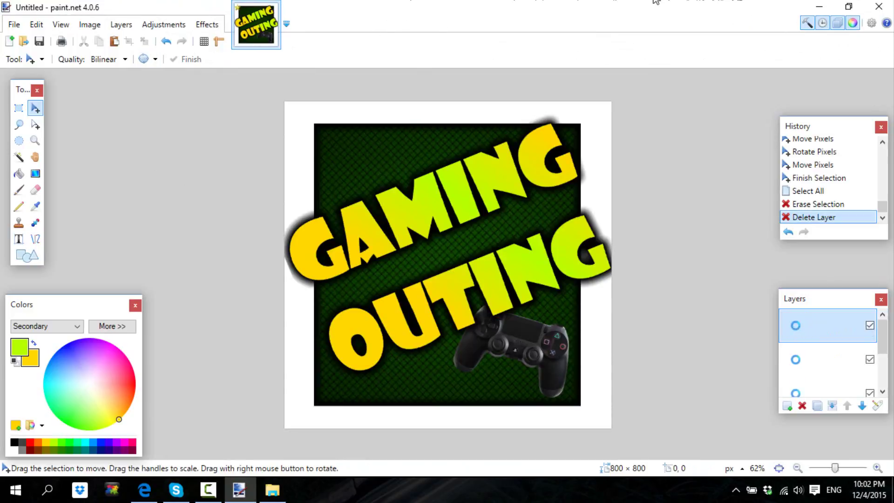
Step: Return to the THUMBNAIL STUFF folder, open LOGO.png in paint.net to view it, and close it
click(818, 7)
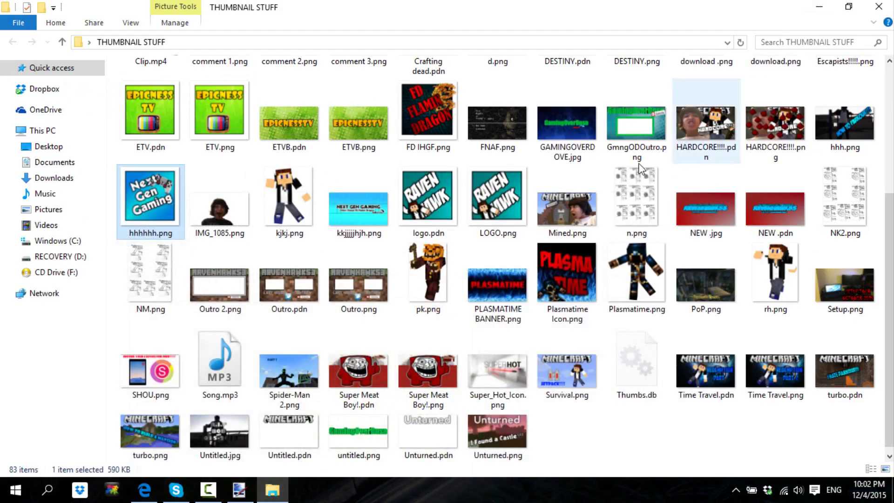
double_click(505, 178)
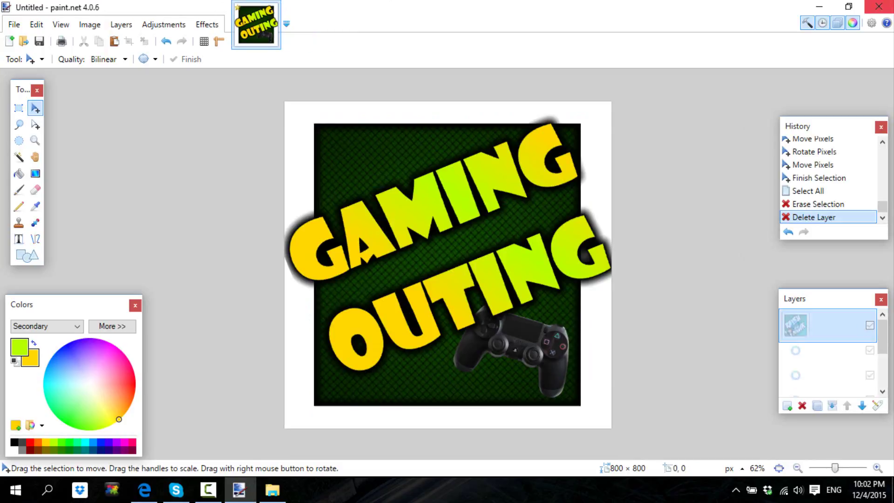
click(323, 8)
Step: Return to the THUMBNAIL STUFF folder, open Plasmatime Icon.png in paint.net to view it, and close it
click(819, 6)
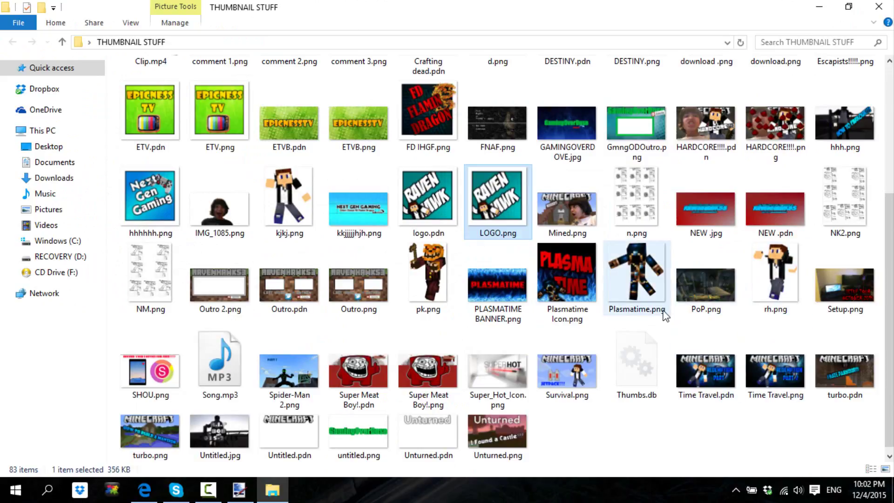
scroll(666, 358, up, 3)
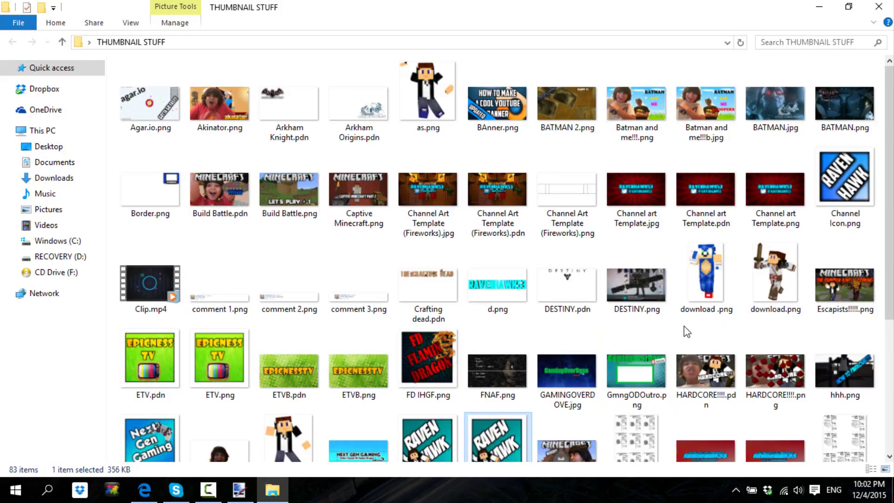
scroll(686, 331, down, 3)
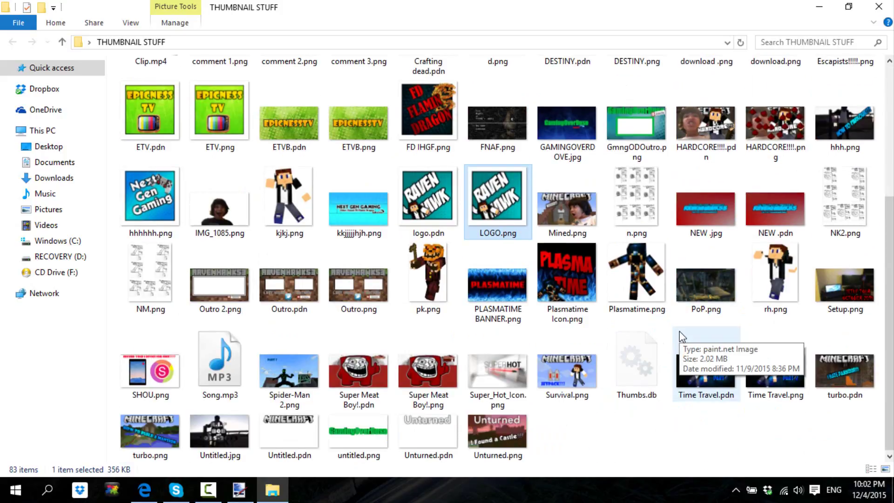
double_click(575, 321)
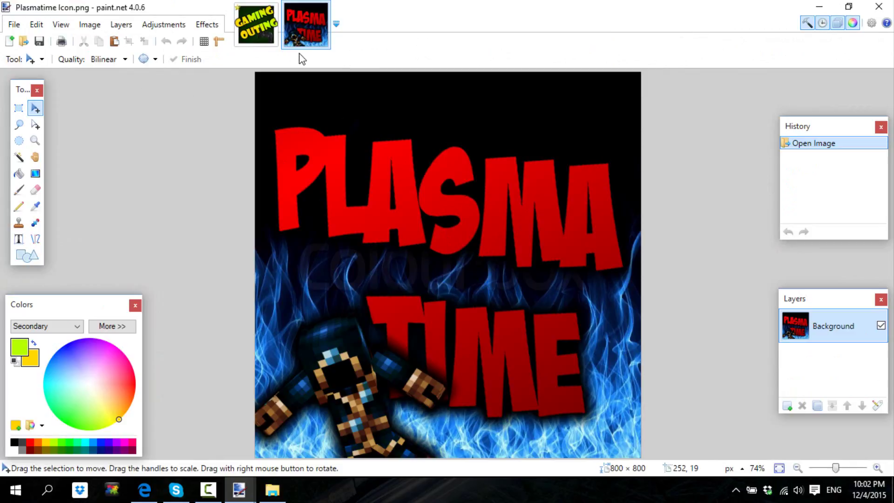
click(326, 8)
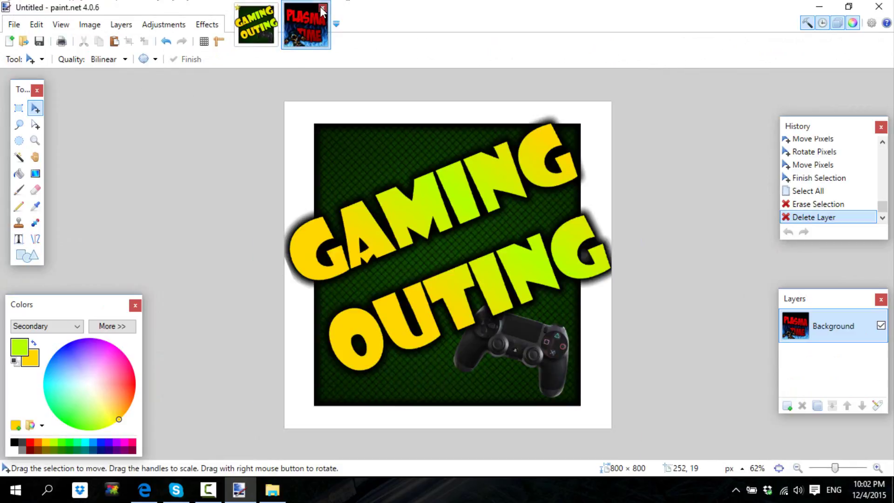
Step: Switch to the browser's Google About me page, look through the available pictures in the profile photo picker, and close the picker
click(812, 5)
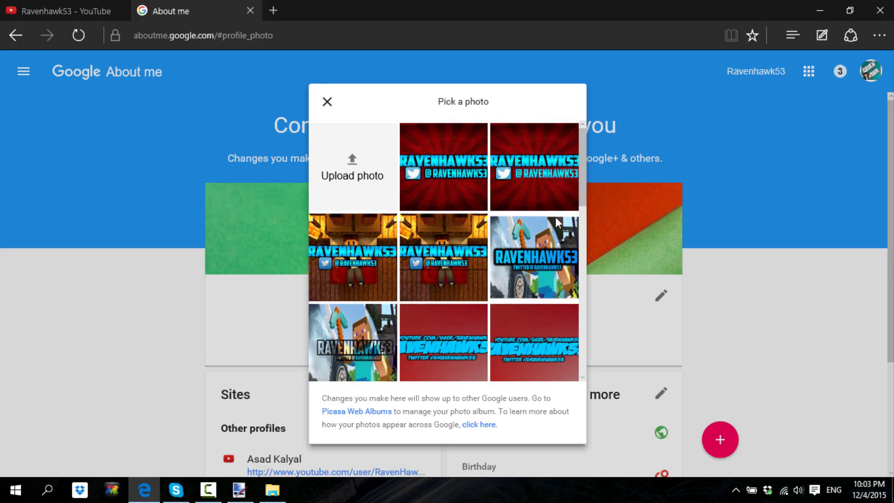
scroll(557, 222, down, 3)
scroll(396, 223, up, 3)
scroll(395, 317, down, 3)
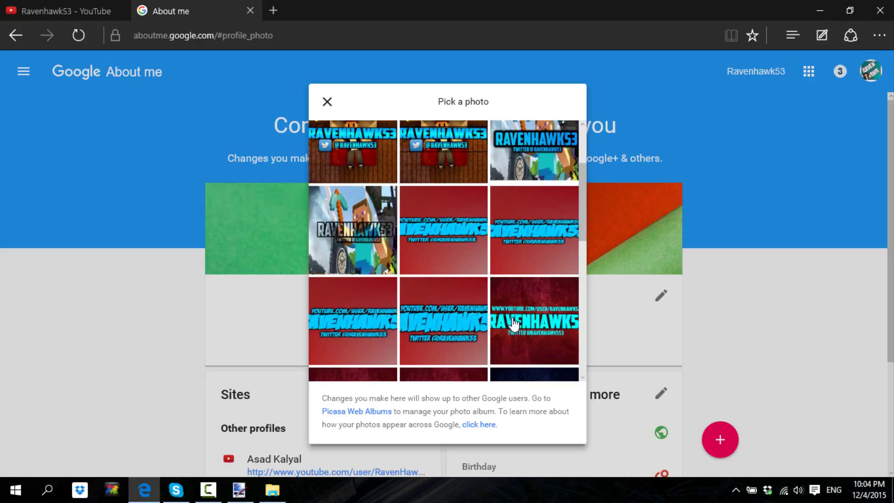
scroll(513, 323, down, 5)
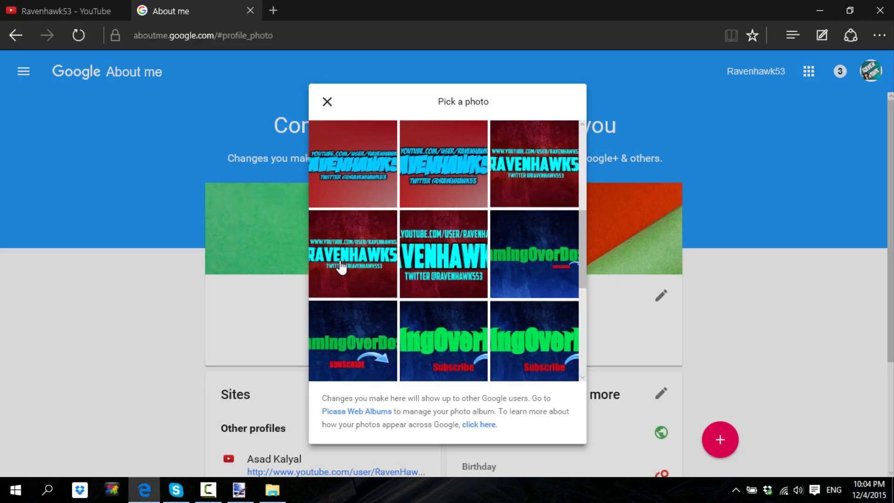
scroll(565, 264, down, 5)
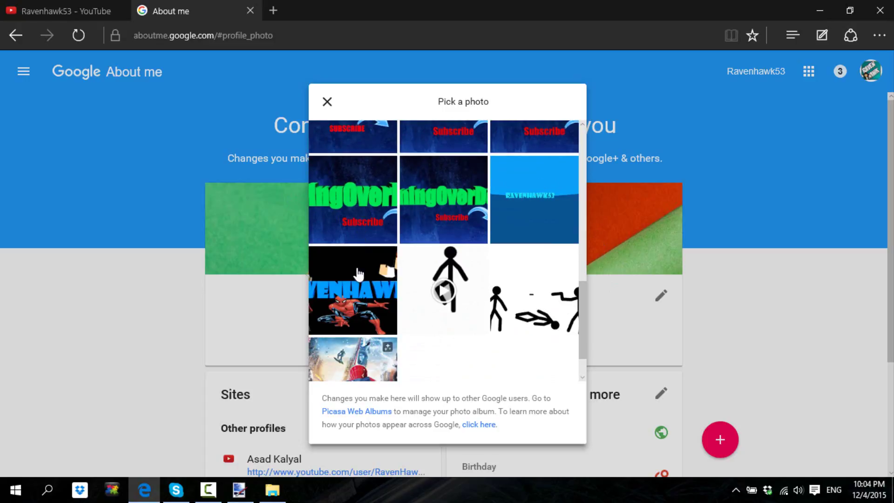
scroll(358, 274, down, 2)
scroll(447, 302, up, 10)
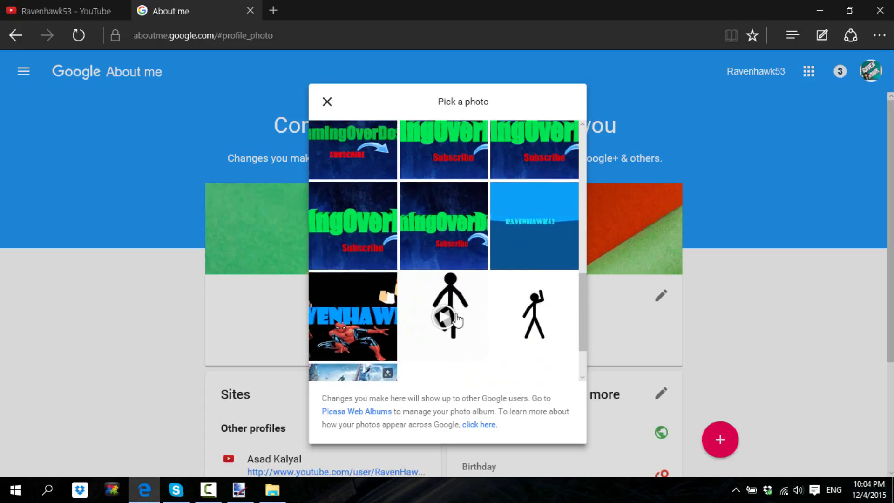
scroll(467, 295, up, 2)
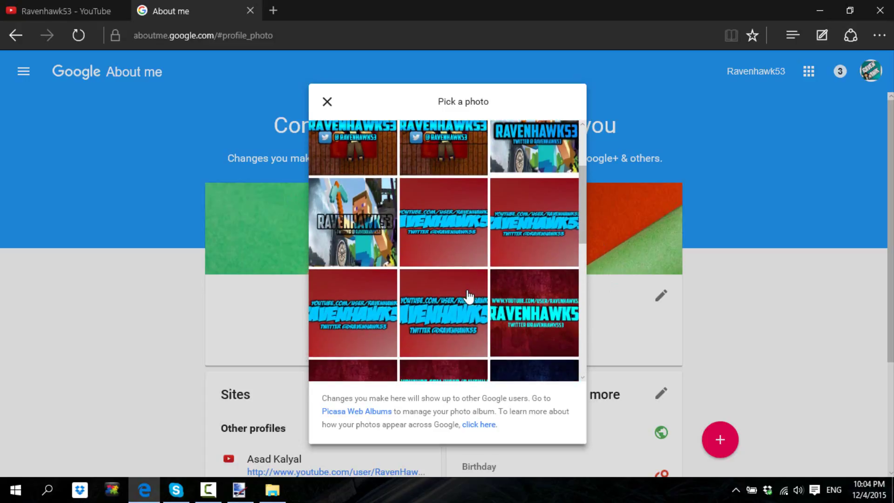
scroll(468, 296, down, 3)
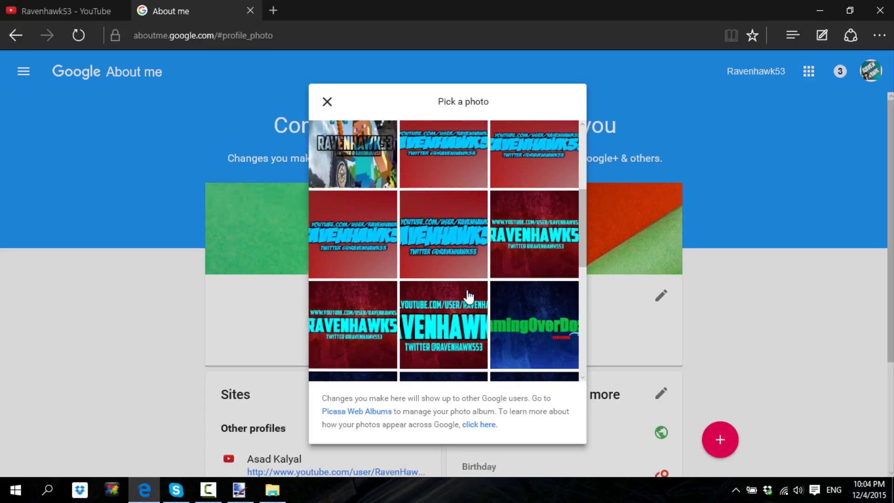
scroll(468, 296, up, 4)
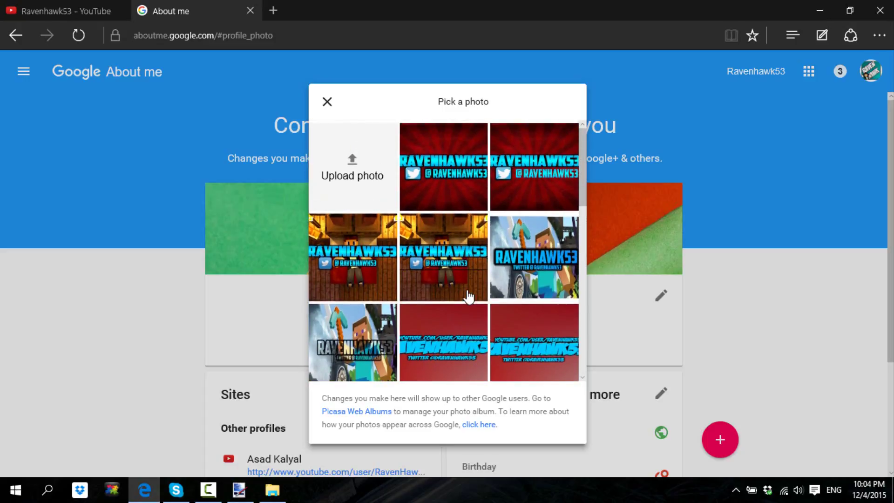
scroll(468, 296, down, 1)
scroll(468, 296, down, 1)
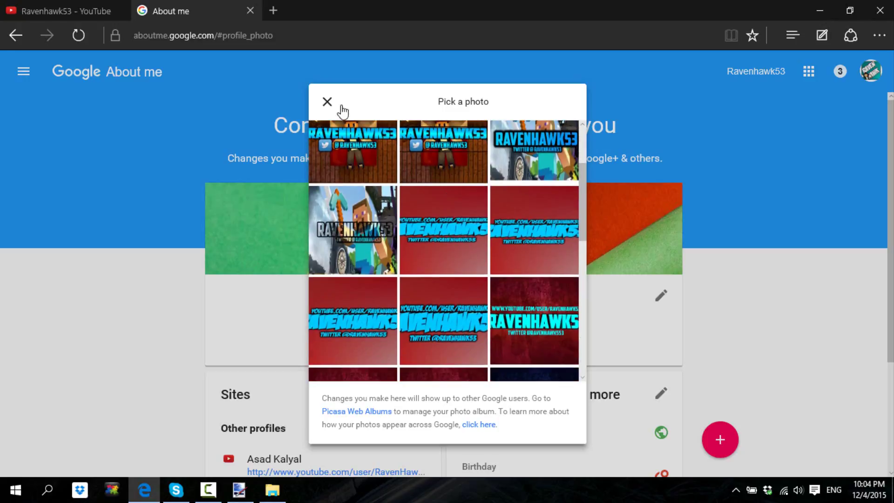
click(318, 102)
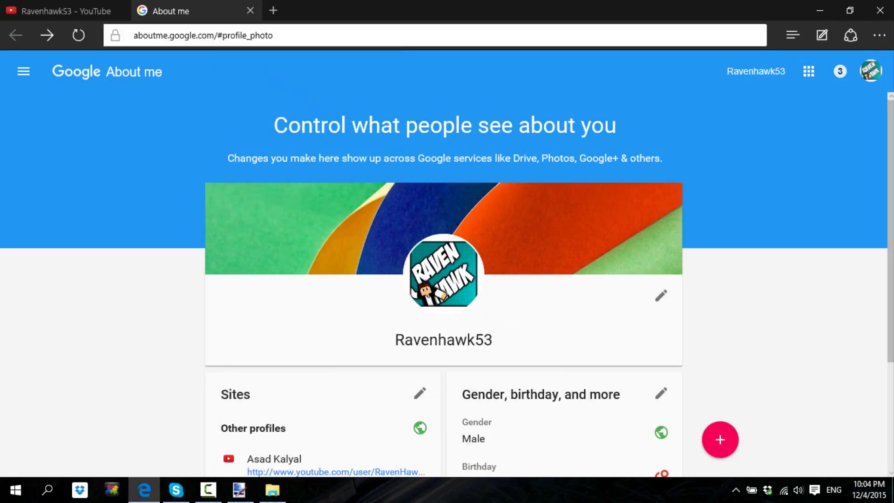
Step: Switch to the YouTube channel page, hide its guide sidebar, open the channel icon edit prompt, and cancel it
click(65, 11)
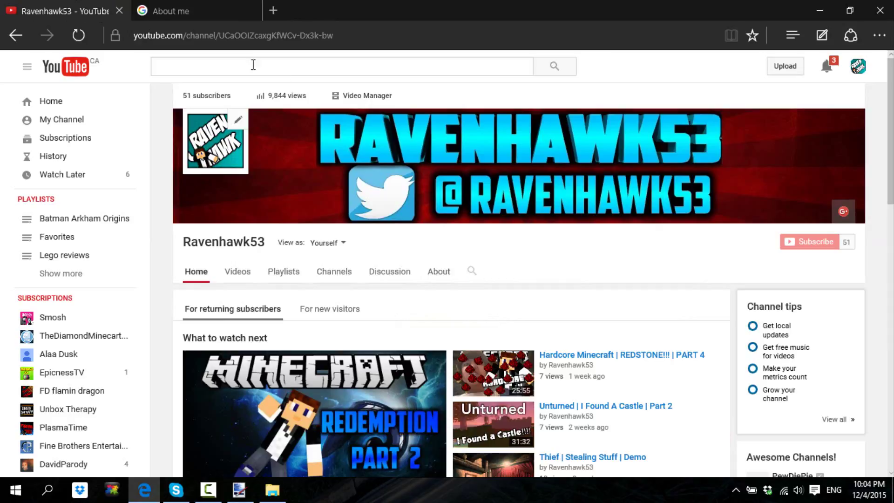
click(26, 68)
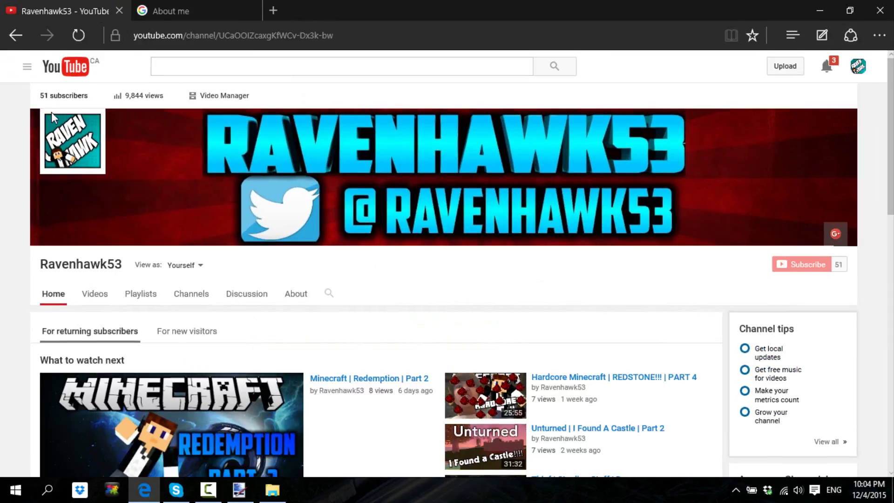
click(94, 122)
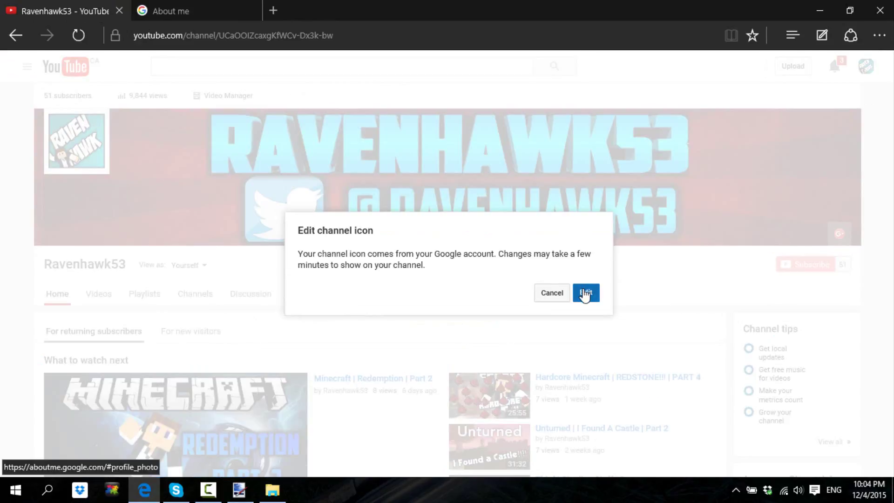
click(563, 294)
Step: Open the channel art editor from the banner and look through its Gallery pictures
click(846, 120)
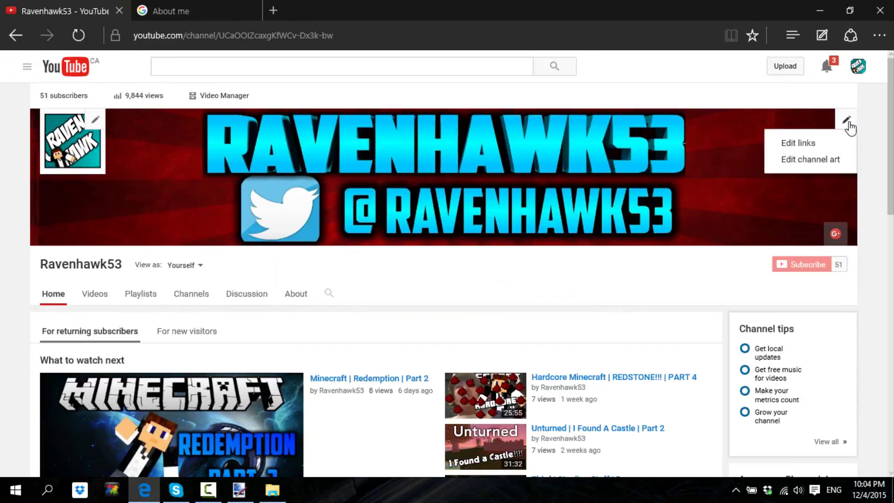
click(806, 160)
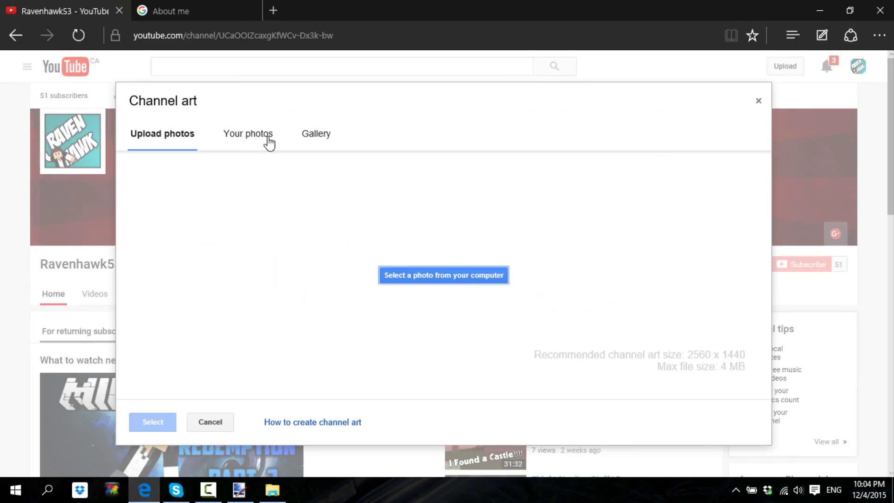
click(333, 145)
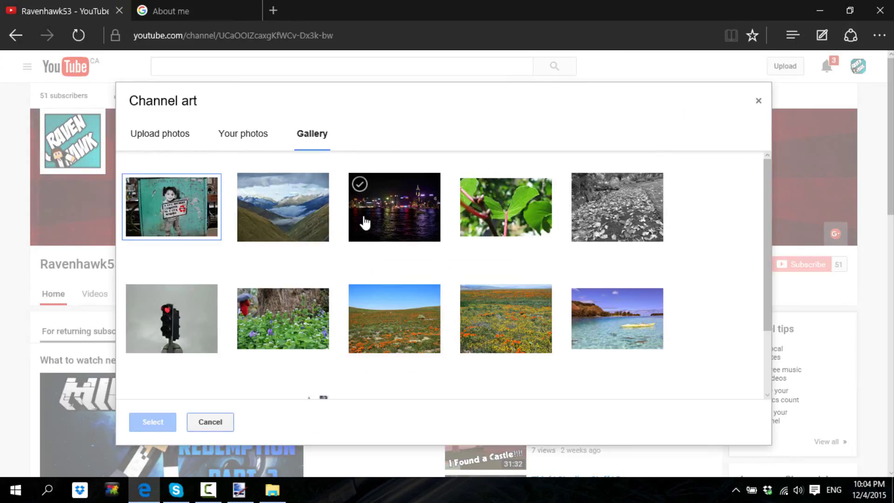
scroll(608, 319, down, 2)
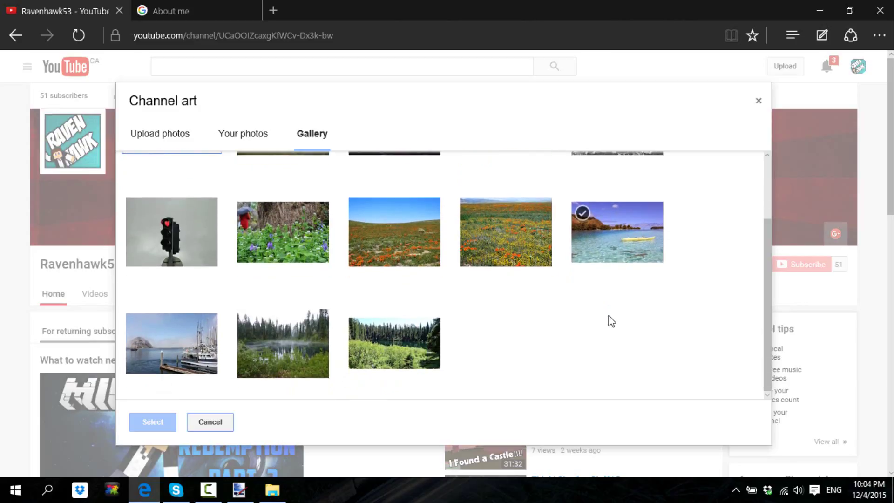
Step: Browse the account's own photos for channel art, viewing the Profile photos album and the 2015-02-02 album
click(270, 141)
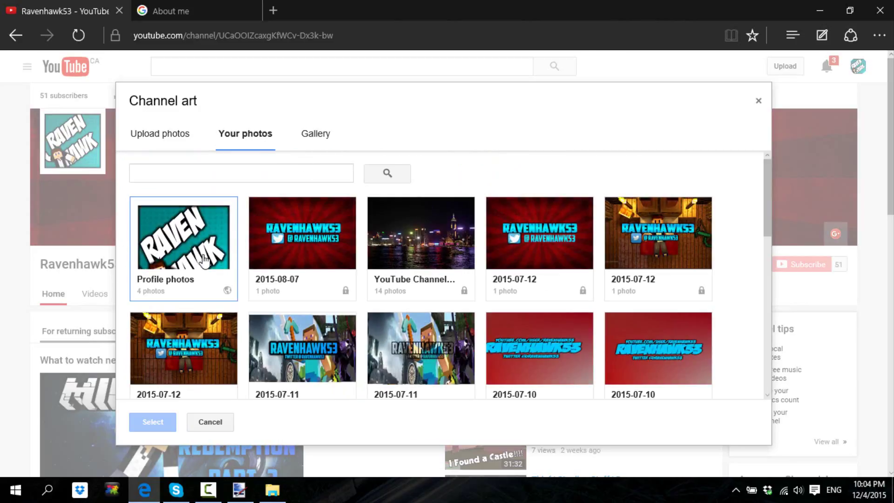
click(200, 254)
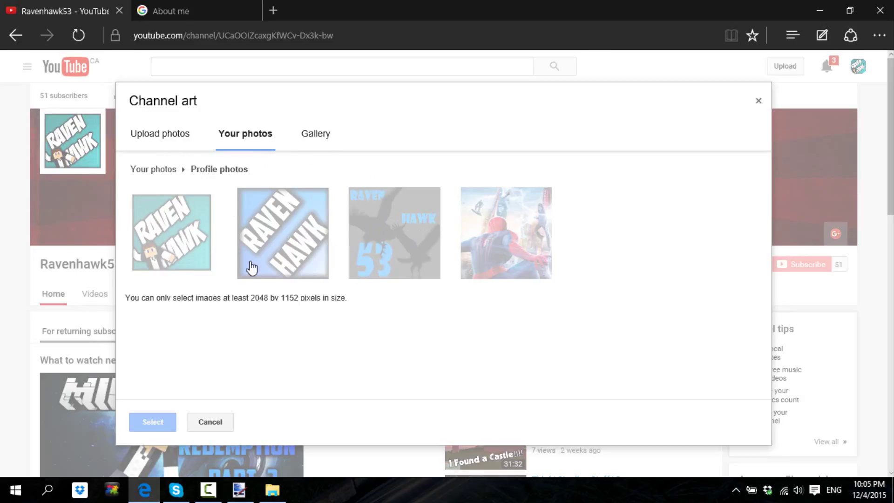
click(170, 169)
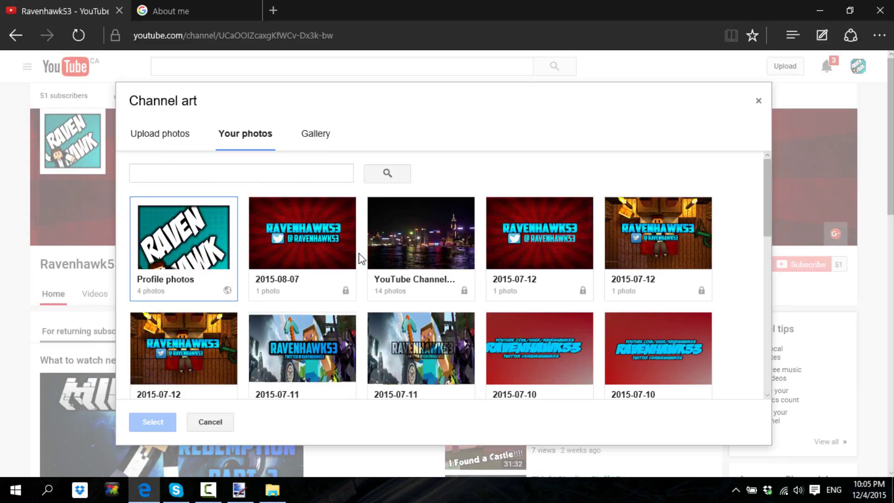
scroll(550, 227, down, 7)
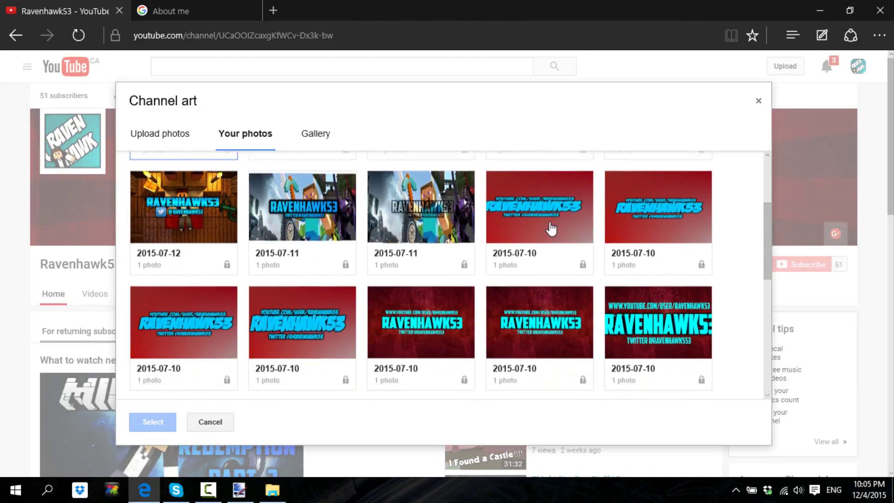
scroll(549, 227, down, 3)
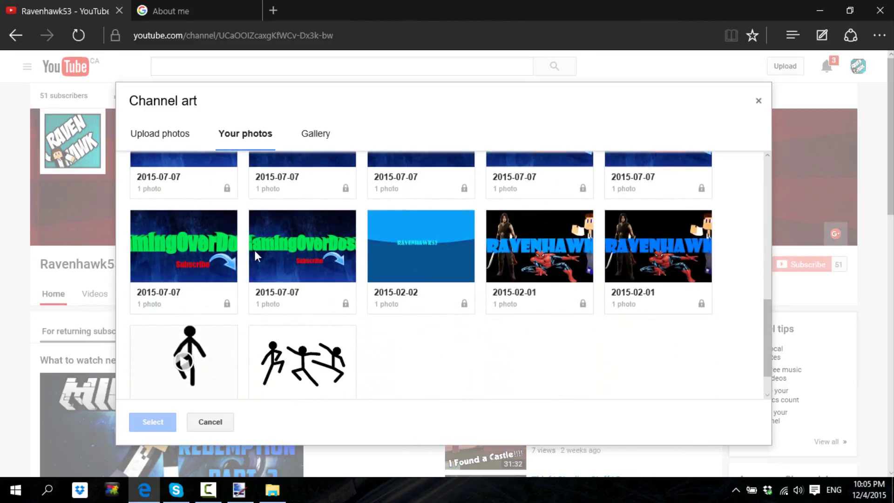
click(401, 249)
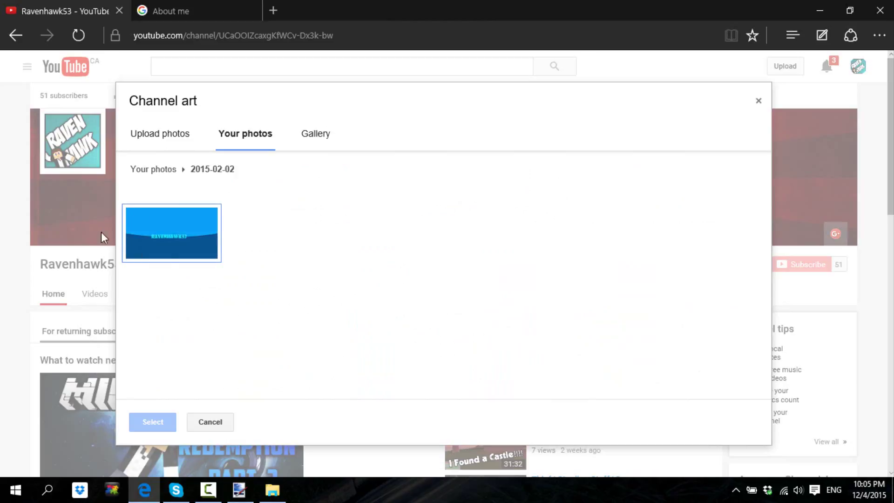
Step: Check the channel art upload page, return to the account's own photos, and look through the dated albums
click(153, 135)
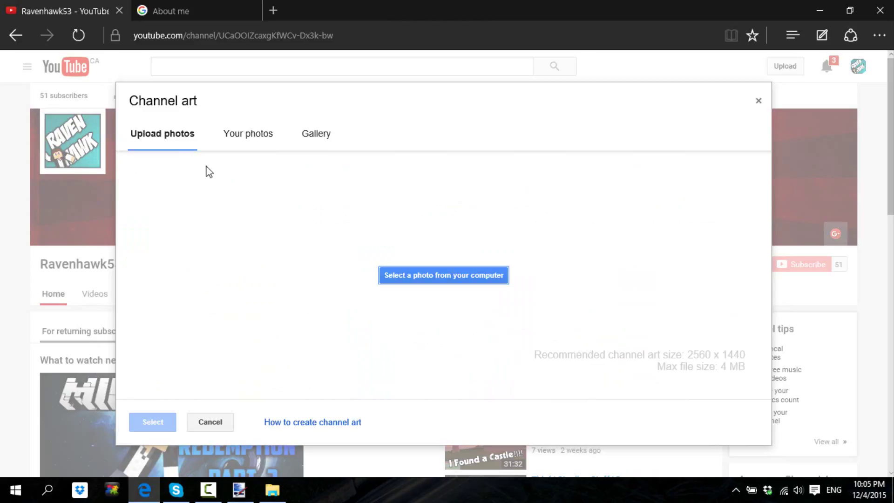
click(260, 130)
scroll(387, 261, down, 4)
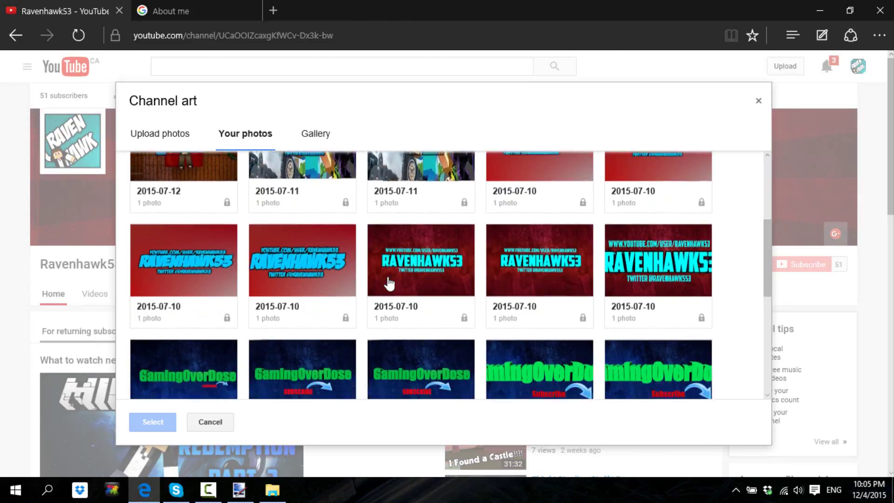
scroll(390, 283, down, 6)
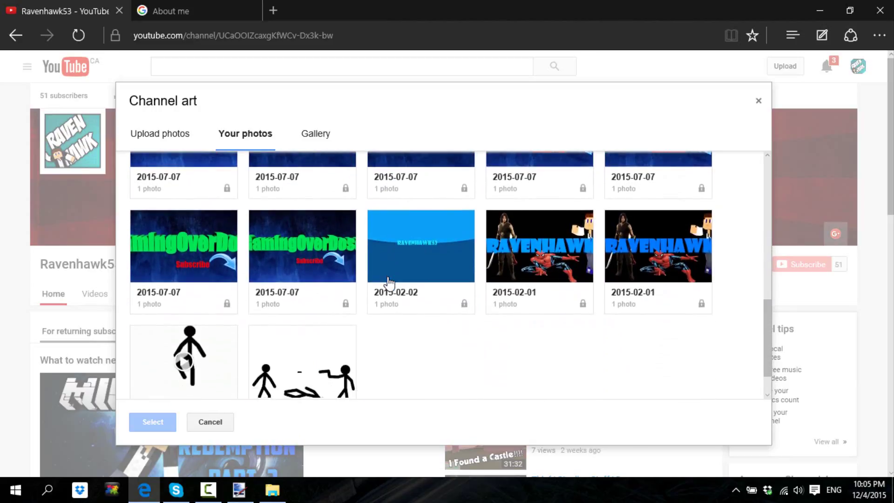